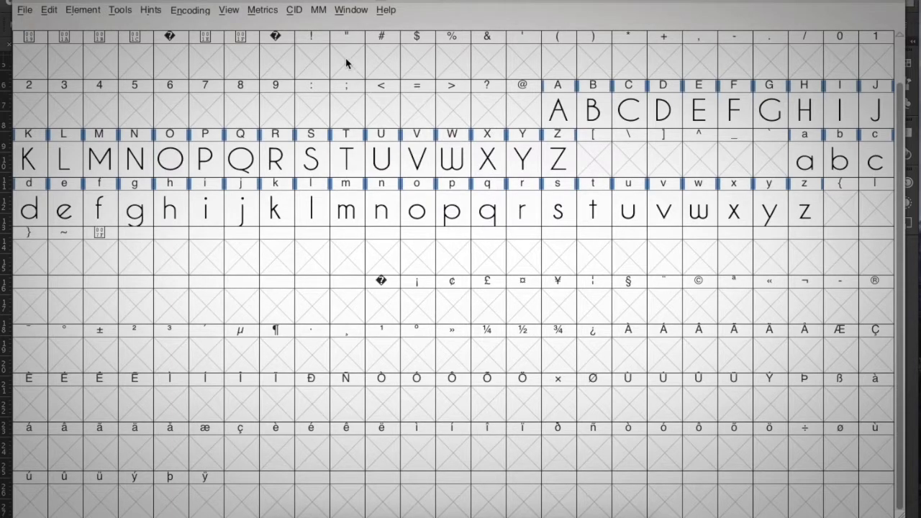
Open the capital A glyph's outline to view its contours and width guides, and close it again.
click(564, 118)
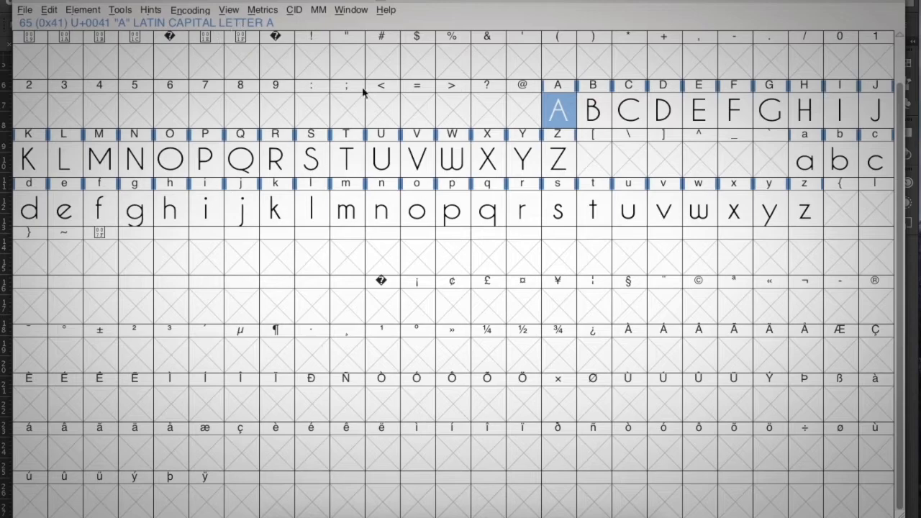
double_click(566, 113)
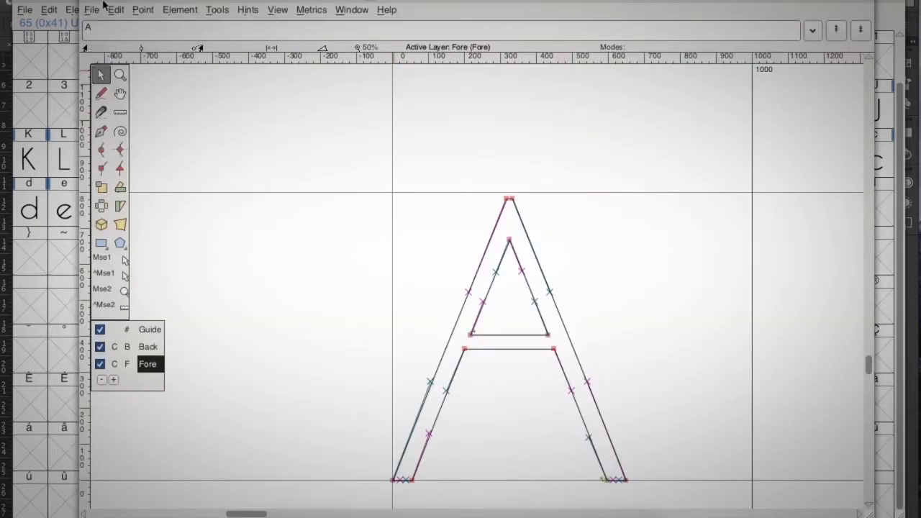
key(grave)
click(90, 3)
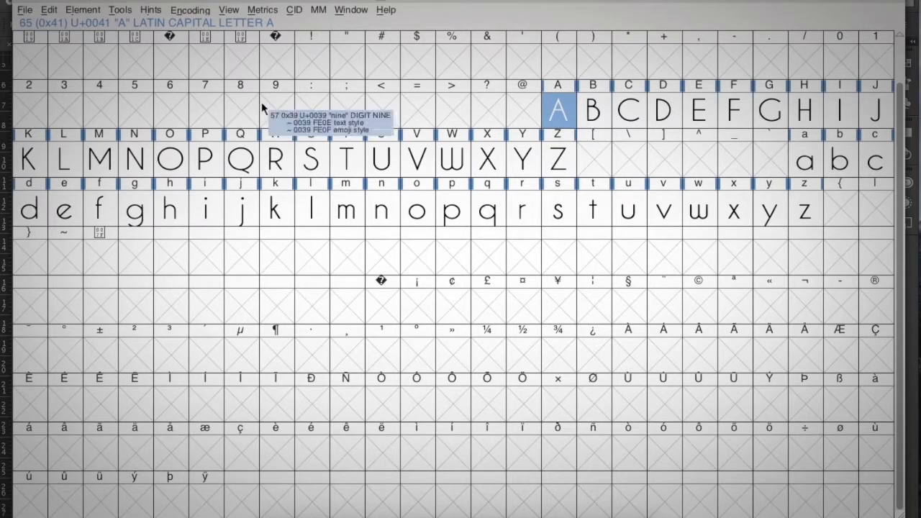
Open a new metrics window from the lowercase l glyph and replace its preview text with a capital A.
click(298, 201)
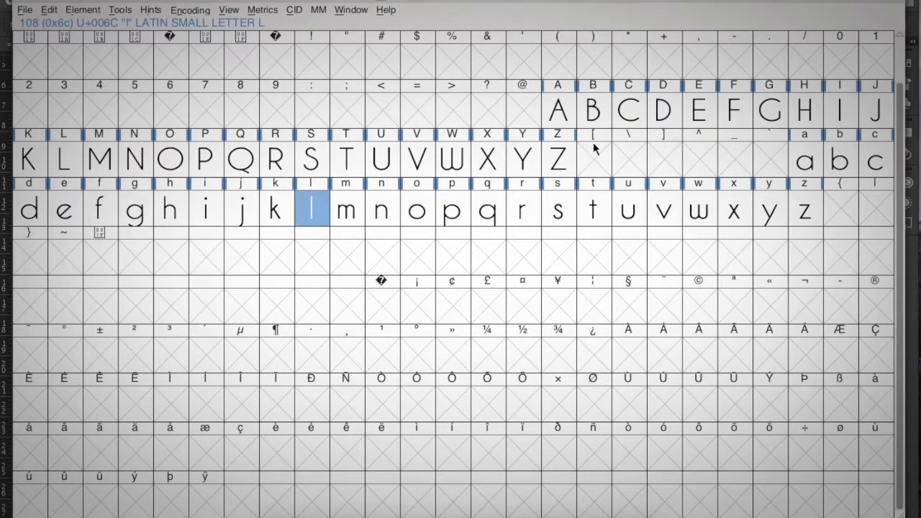
click(338, 11)
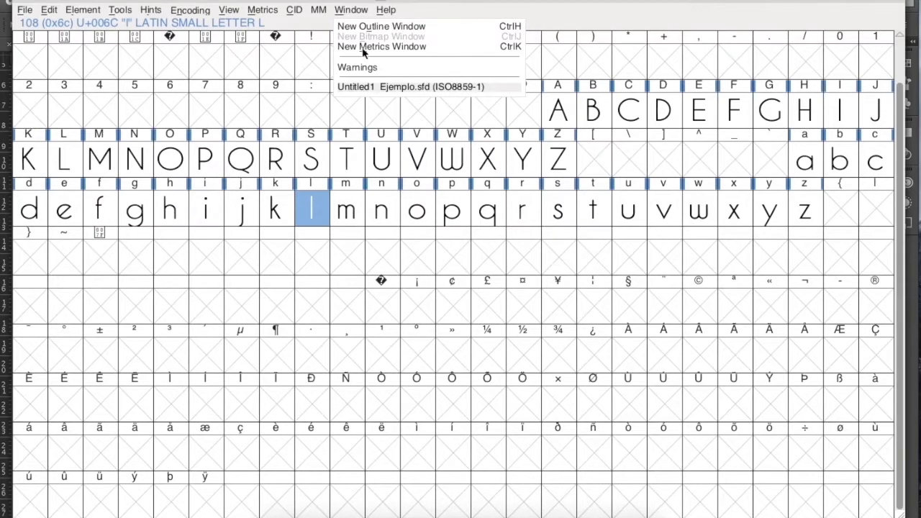
click(378, 46)
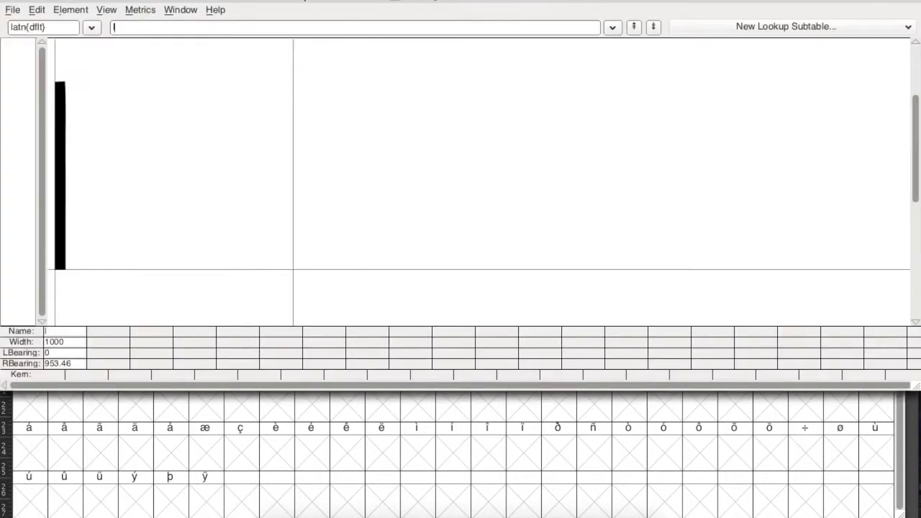
drag(301, 1, 313, 1)
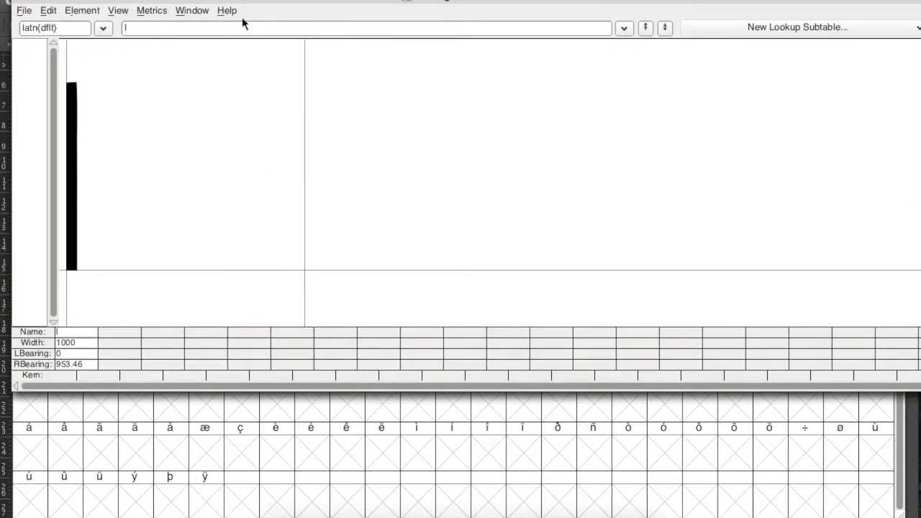
drag(199, 1, 628, 2)
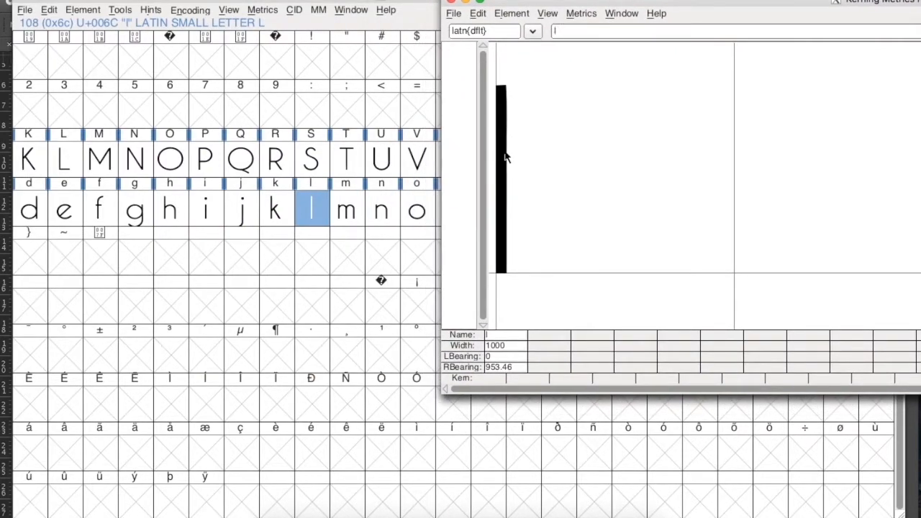
key(BackSpace)
text(A)
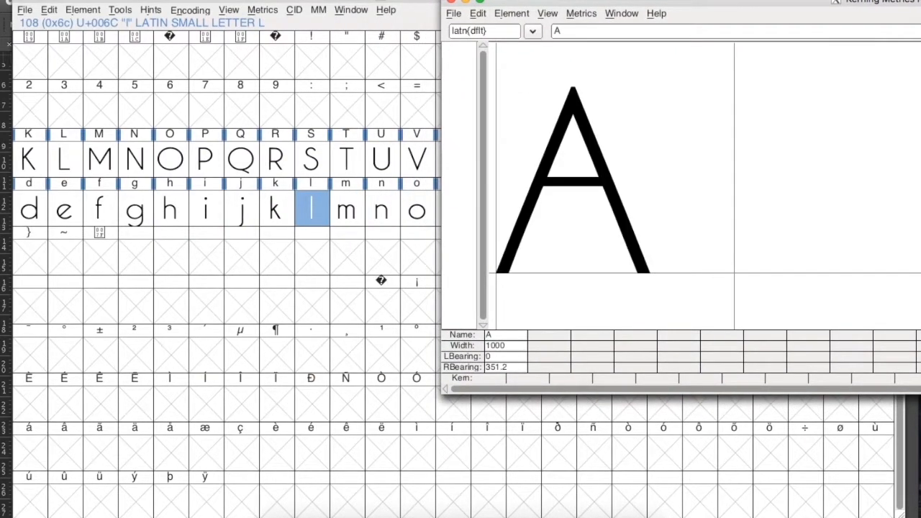
Open the outline window of the A from the metrics preview and arrange both windows side by side.
double_click(545, 180)
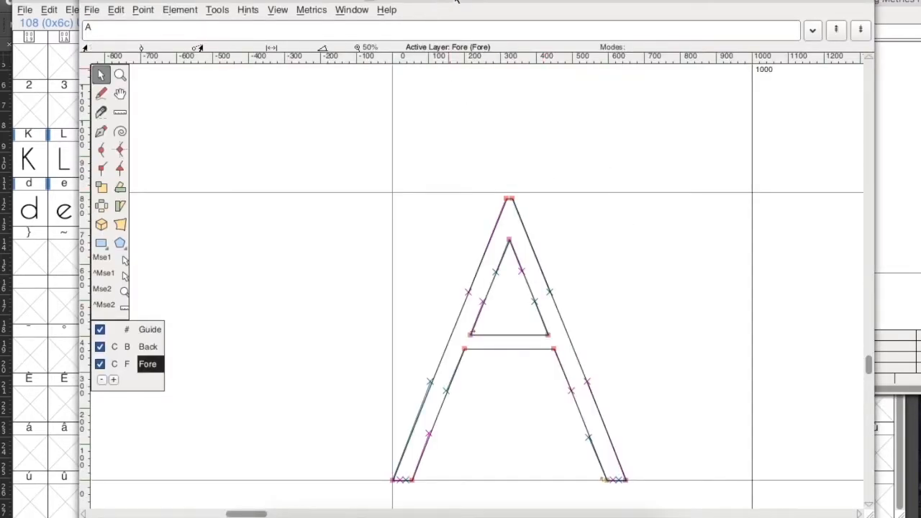
drag(290, 1, 122, 1)
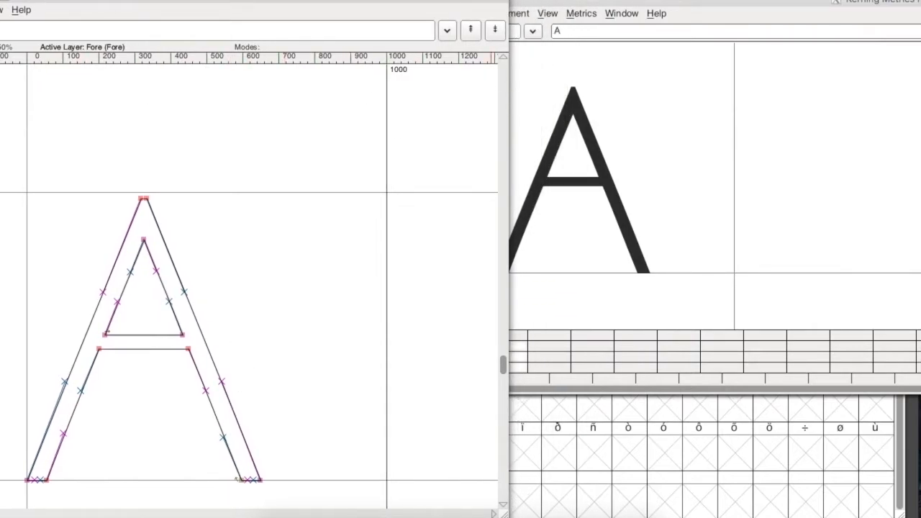
click(539, 3)
mouse_move(538, 2)
mouse_down()
mouse_move(514, 82)
mouse_move(538, 19)
mouse_up()
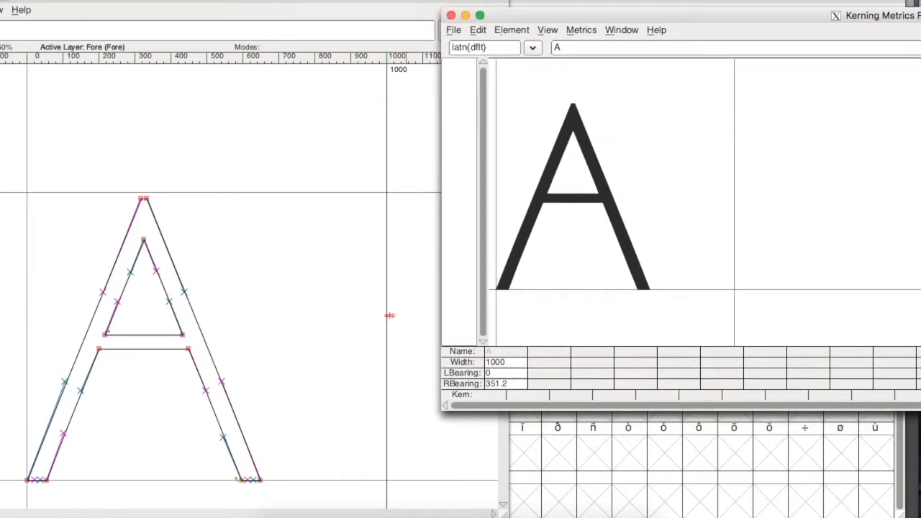
scroll(356, 333, down, 2)
scroll(356, 330, down, 1)
scroll(356, 330, left, 3)
scroll(356, 330, up, 2)
scroll(357, 331, right, 6)
scroll(357, 331, left, 3)
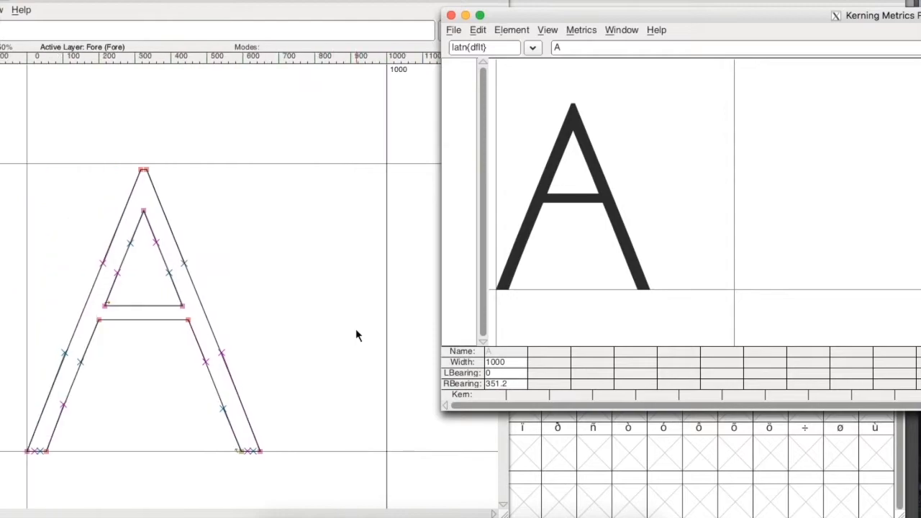
scroll(245, 252, left, 3)
scroll(282, 252, right, 6)
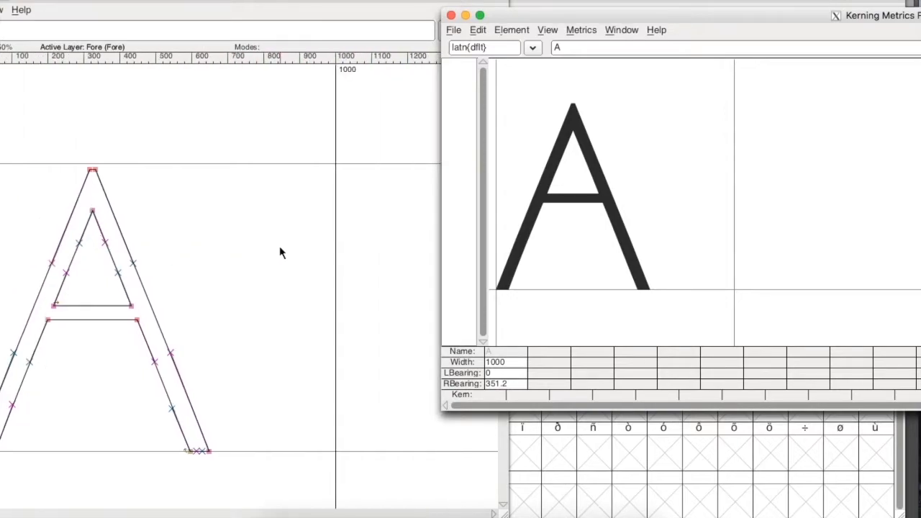
scroll(322, 279, left, 6)
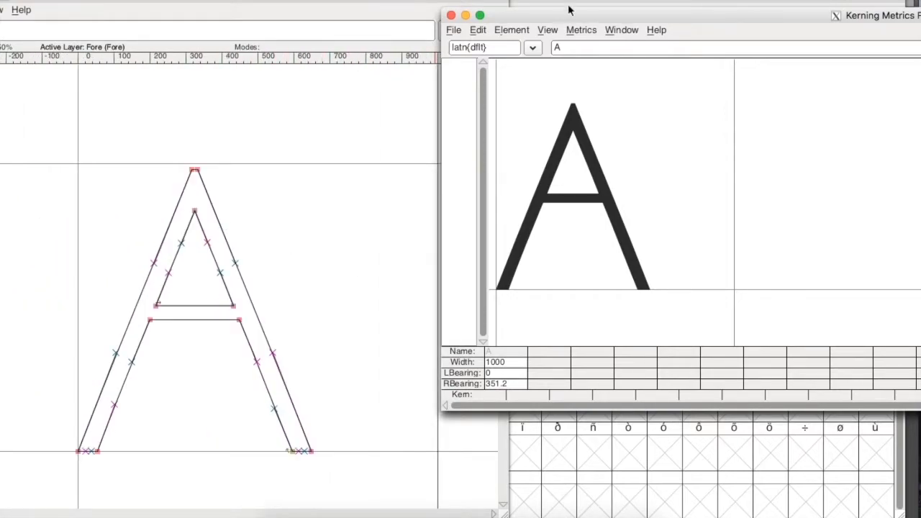
drag(531, 10, 600, 0)
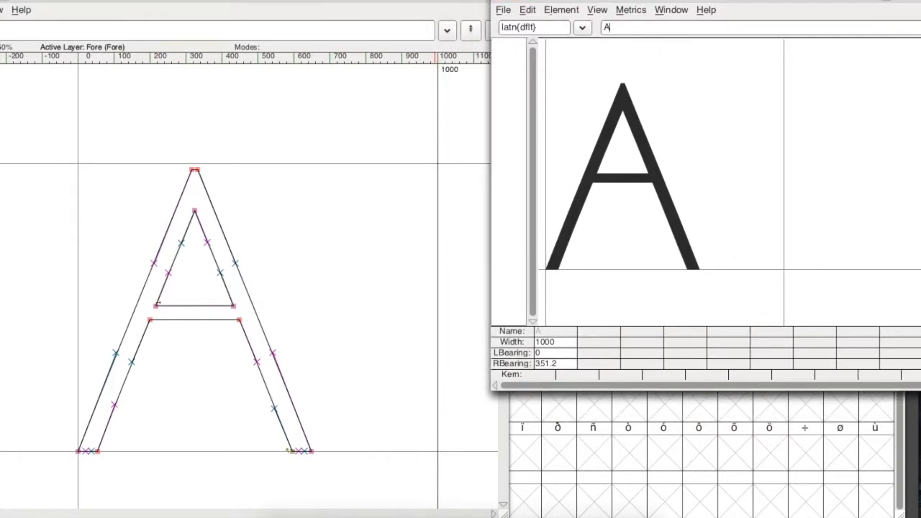
Add a lowercase l after the A in the preview text and move the A's advance width line to 736.
text(I)
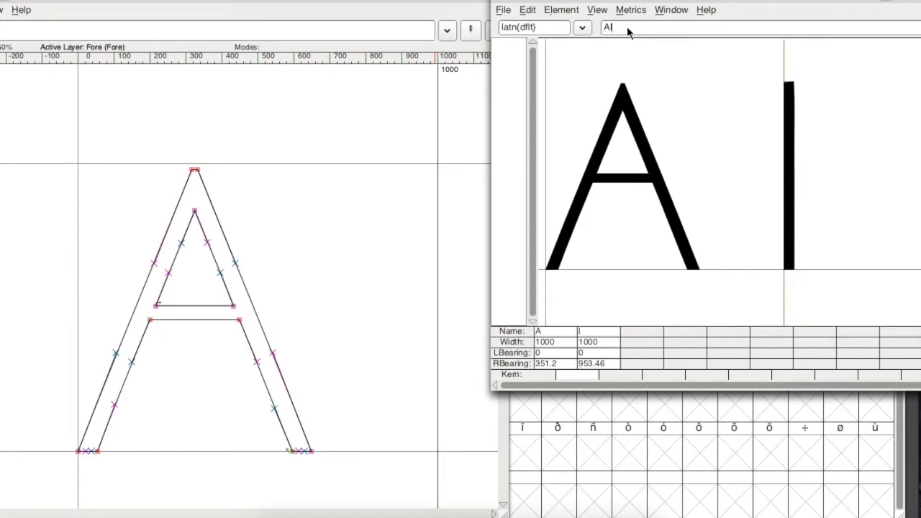
click(439, 226)
drag(439, 225, 342, 220)
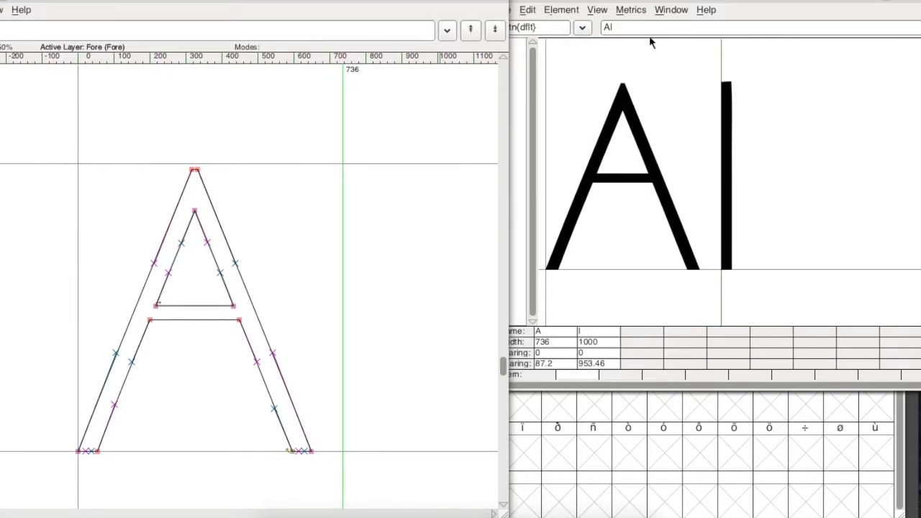
Replace the l after the A with a lowercase m in the metrics preview text.
click(619, 29)
key(BackSpace)
text(m)
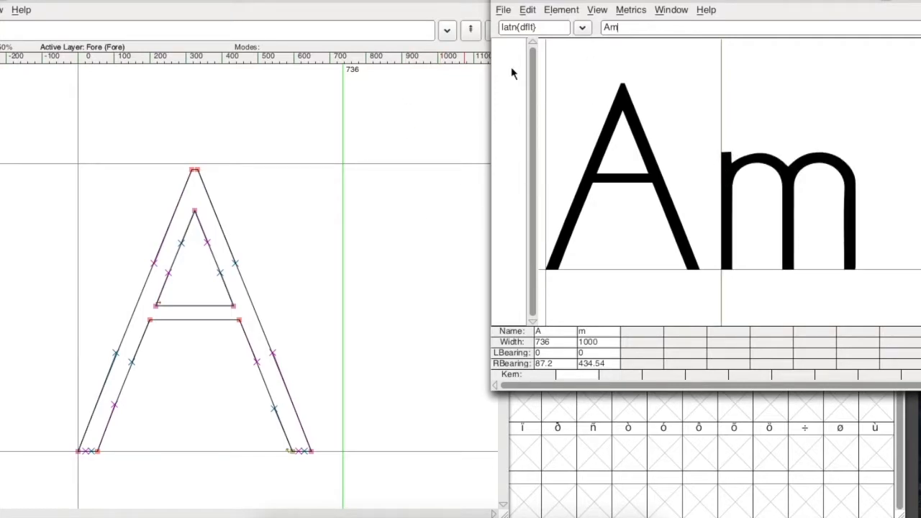
Close the A's outline window and move the metrics window so its glyphs and values table are fully accessible.
drag(272, 2, 361, 2)
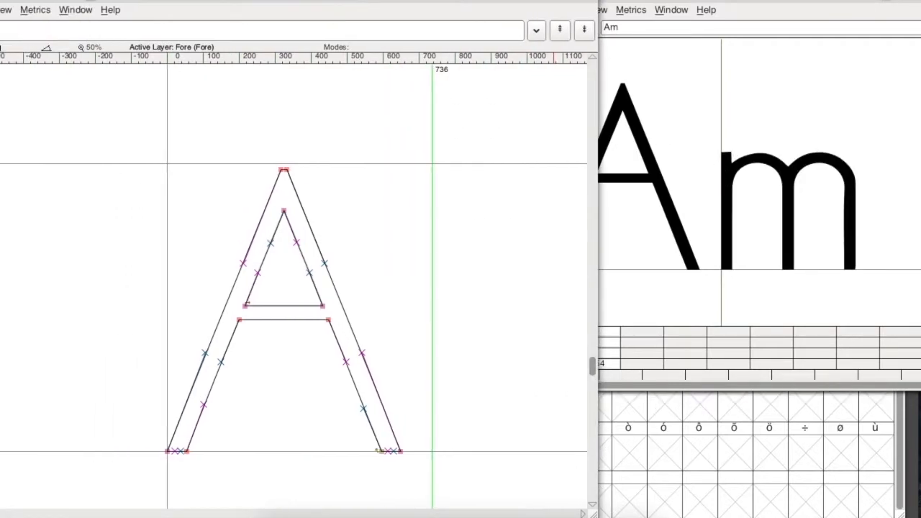
drag(142, 2, 391, 3)
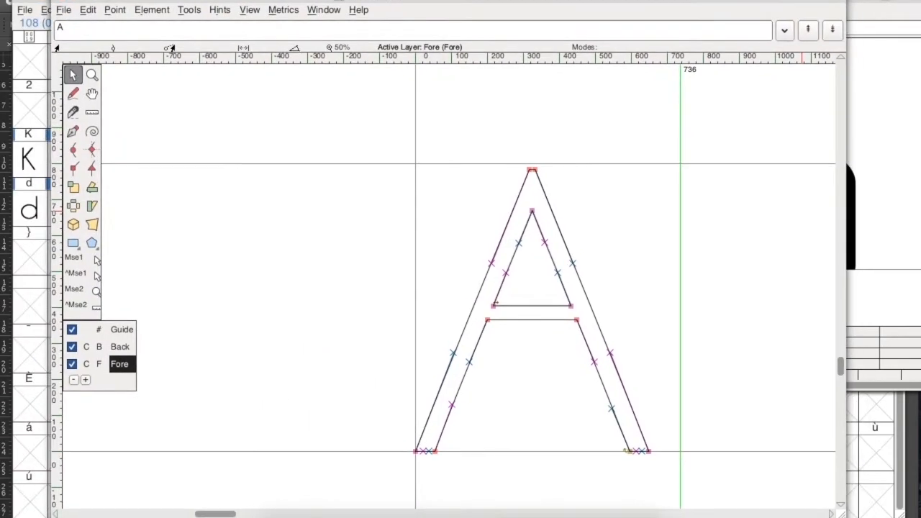
click(63, 2)
drag(580, 3, 244, 3)
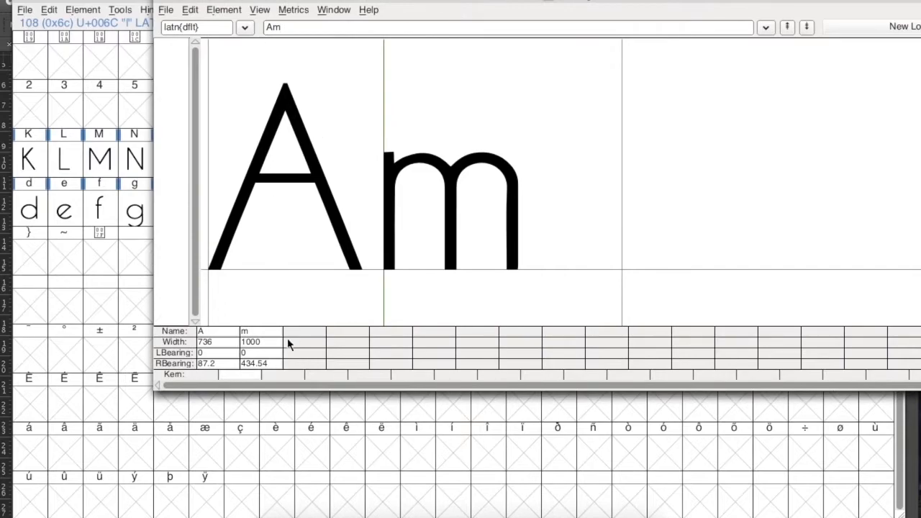
Adjust the capital A's right bearing against the m, trying smaller and larger spacings and settling on 144.
click(224, 364)
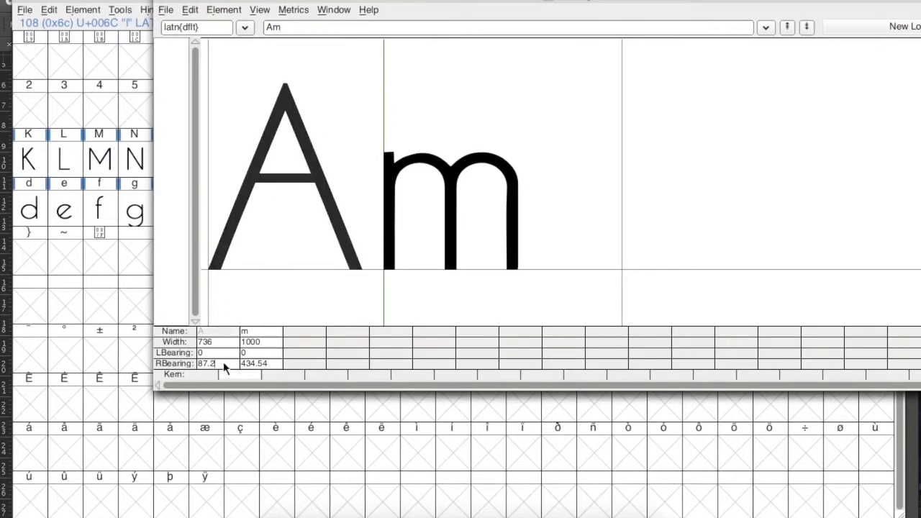
key(Down)
key(Down)
key(Down)
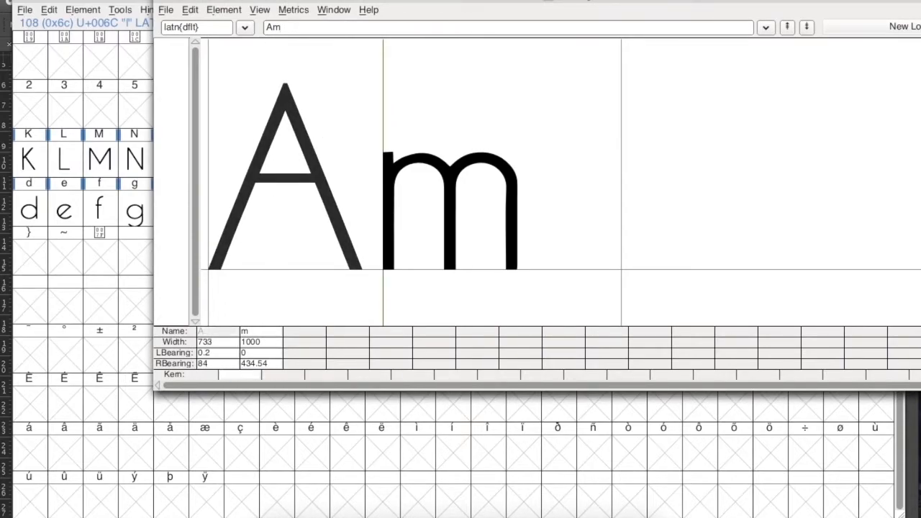
key(Down)
key(Down)
key(Down)
key(Down)
key(Down)
key(Down)
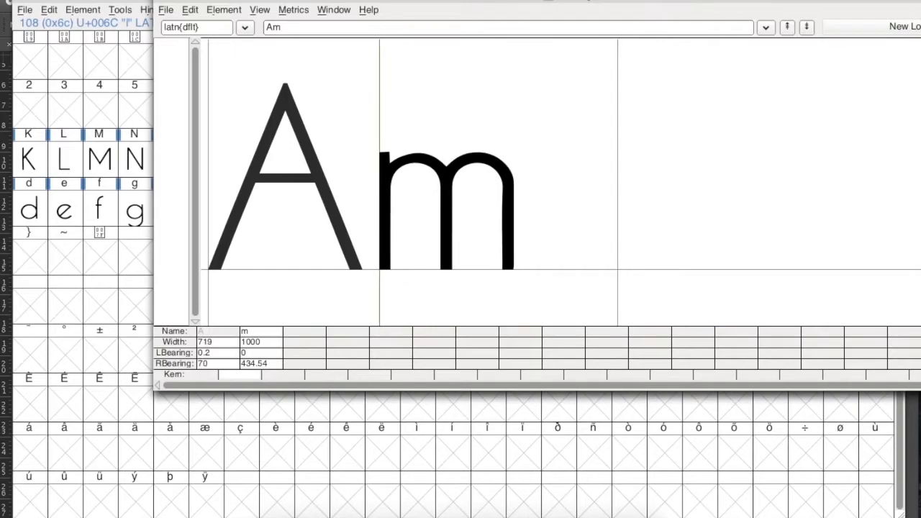
key(Down)
key(Down)
key(Down)
key(Up)
key(Up)
key(Up)
key(Up)
key(Up)
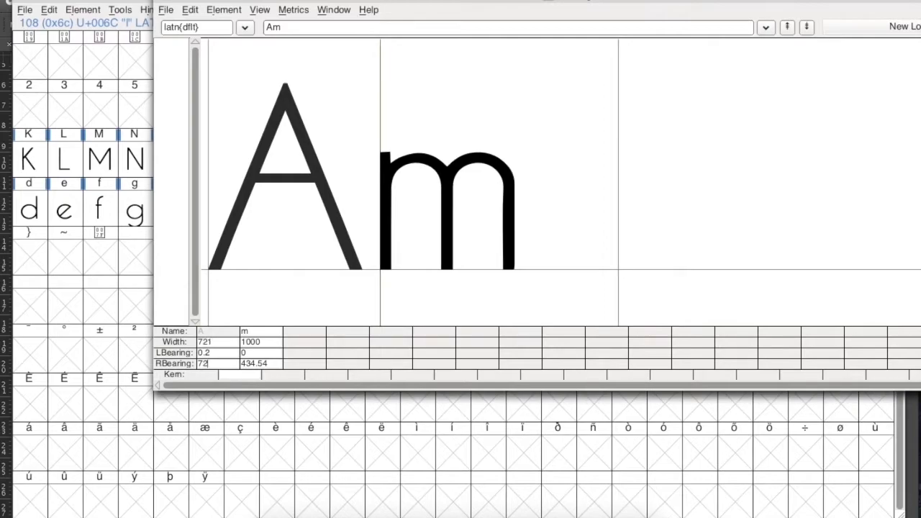
key(Down)
key(Down)
key(Down)
key(Down)
key(Down)
key(Down)
key(Down)
key(Down)
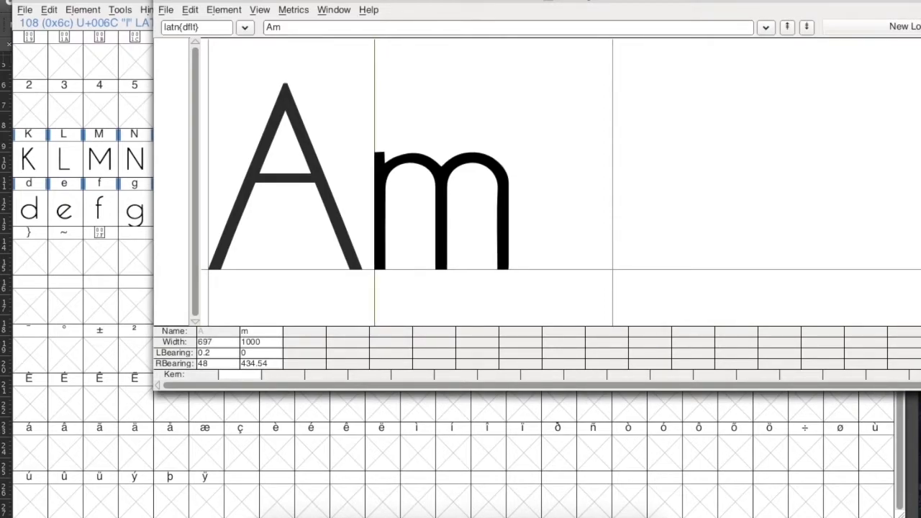
key(shift+Up)
key(shift+Up)
key(shift+Up)
key(shift+Up)
key(shift+Up)
key(shift+Up)
key(shift+Up)
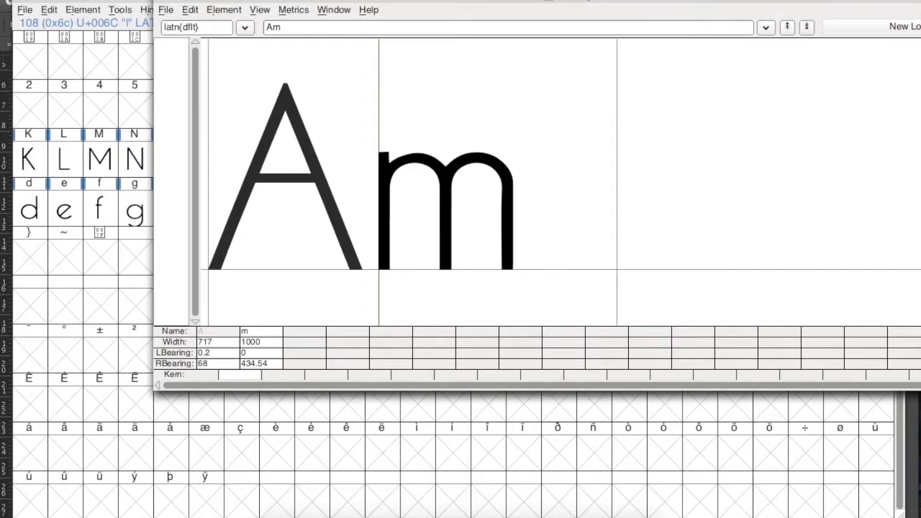
key(shift+Up)
key(shift+Up)
key(shift+Up)
key(shift+Up)
key(shift+Up)
key(shift+Up)
key(shift+Up)
key(shift+Up)
key(shift+Up)
key(shift+Up)
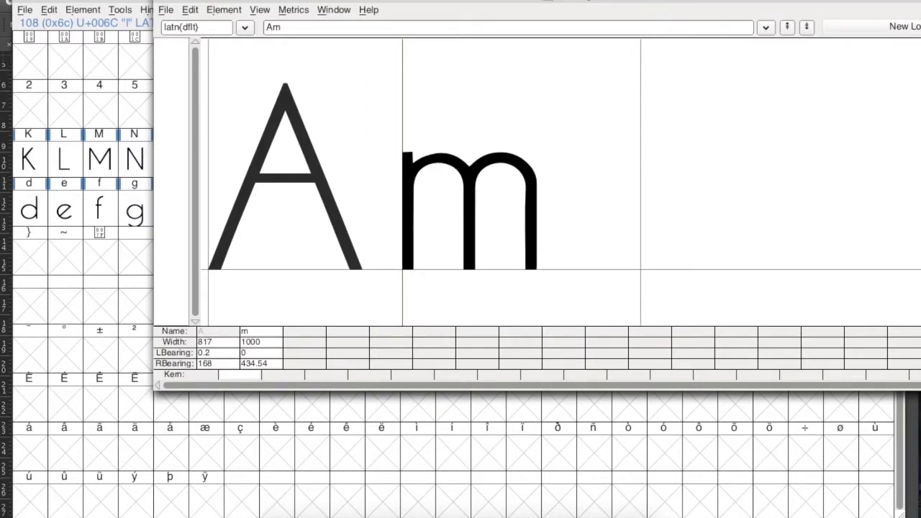
key(shift+Down)
key(shift+Down)
key(shift+Down)
key(shift+Down)
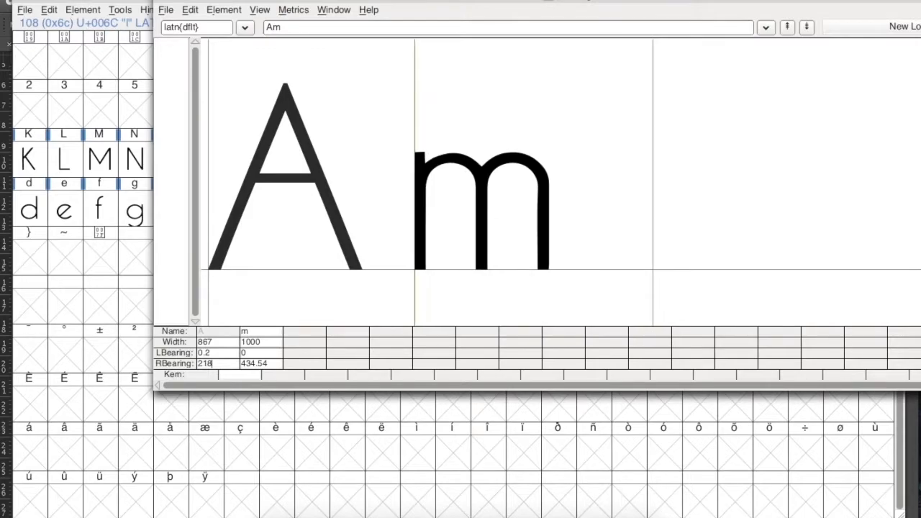
key(shift+Down)
key(shift+Down)
key(shift+Down)
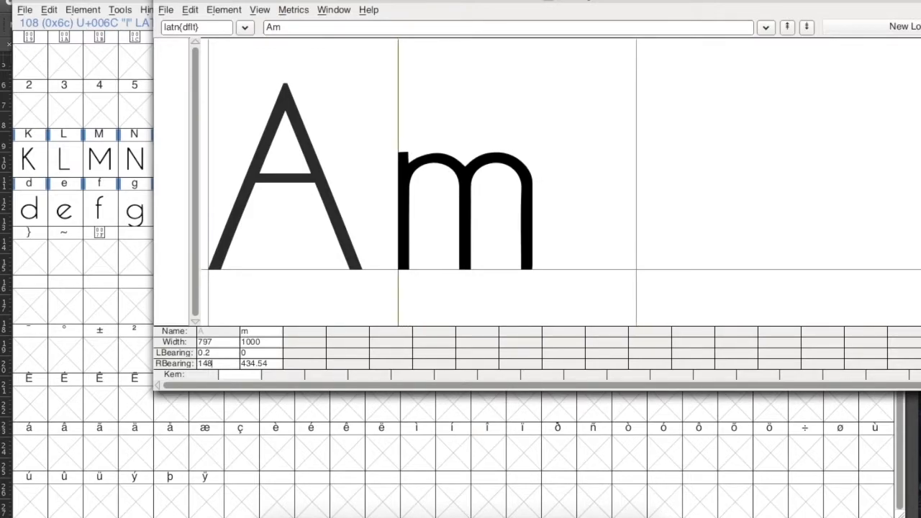
key(Down)
key(Down)
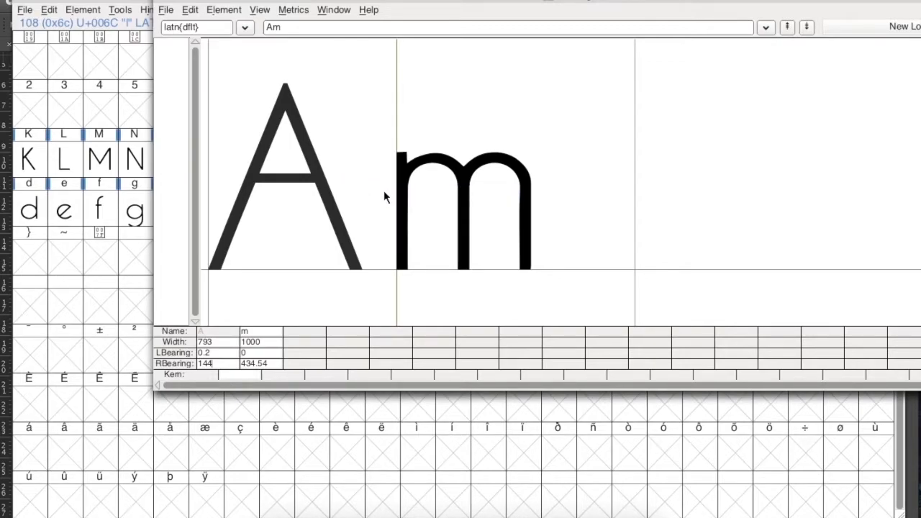
Remove the m from the metrics preview text, leaving only the capital A.
scroll(384, 190, down, 1)
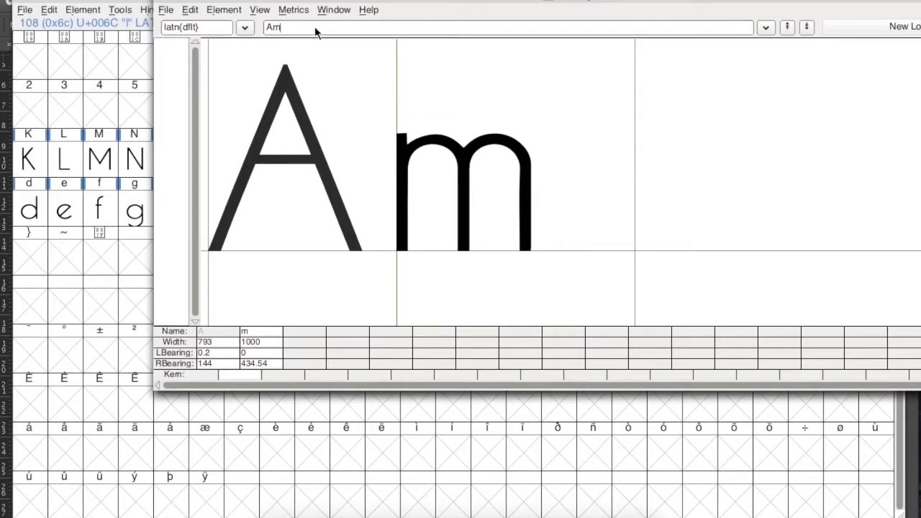
key(BackSpace)
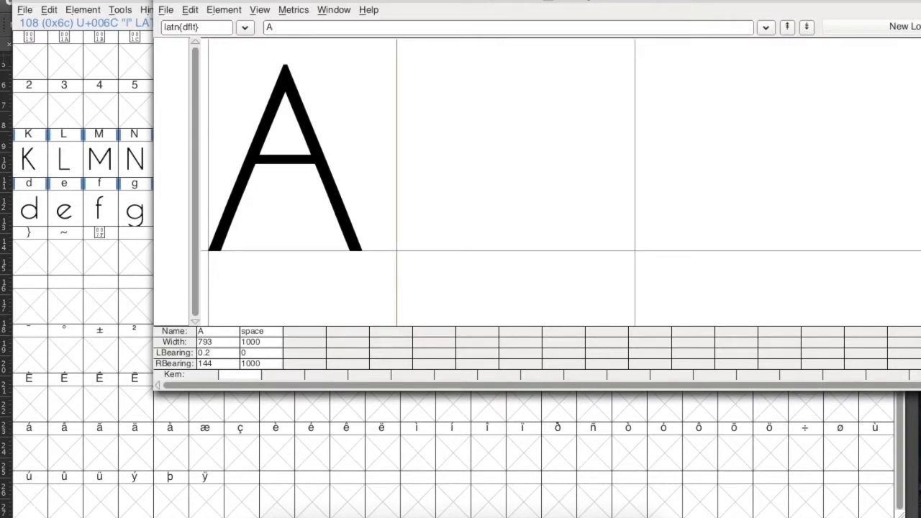
key(BackSpace)
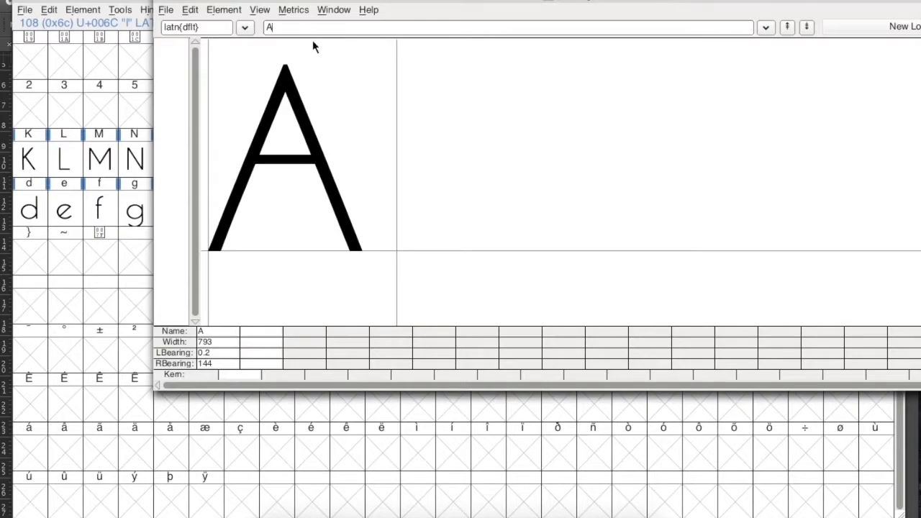
Reposition the metrics window so that its title bar, preview text and values table are all accessible.
drag(322, 3, 170, 10)
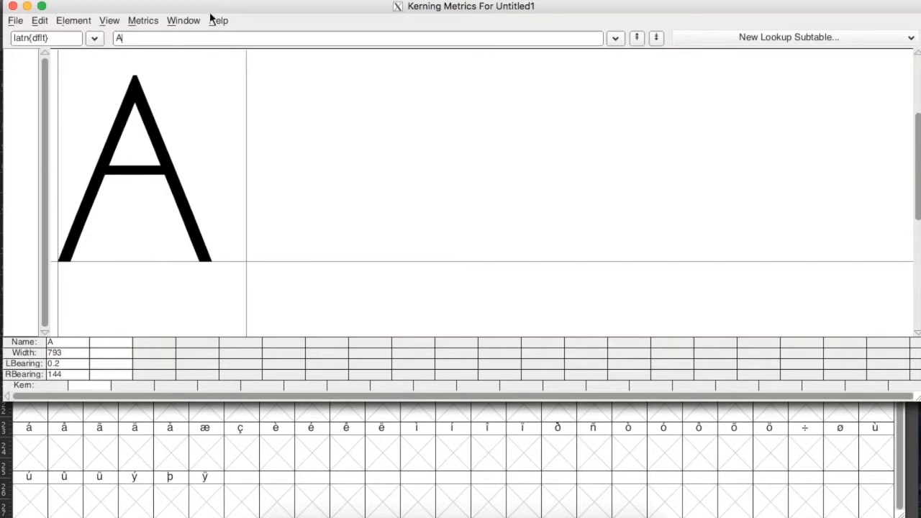
drag(212, 8, 256, 4)
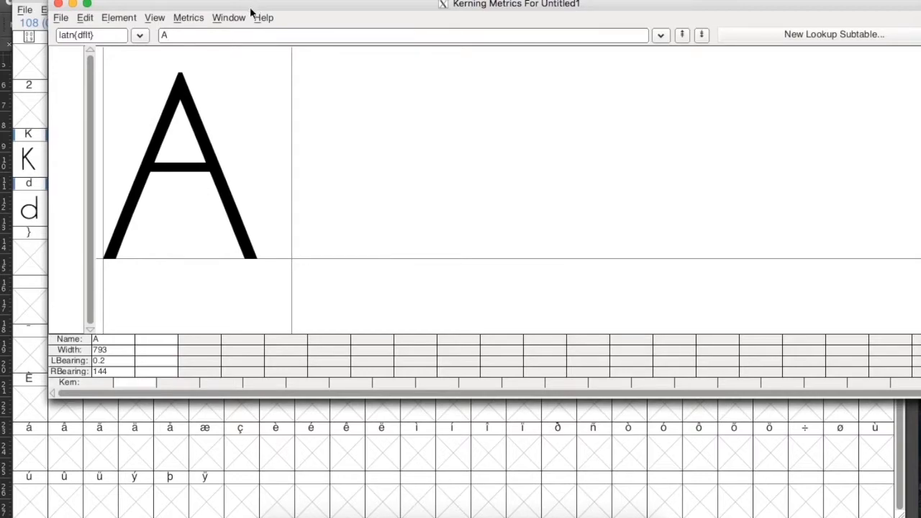
mouse_move(240, 4)
mouse_down()
mouse_move(161, 2)
mouse_move(235, 9)
mouse_up()
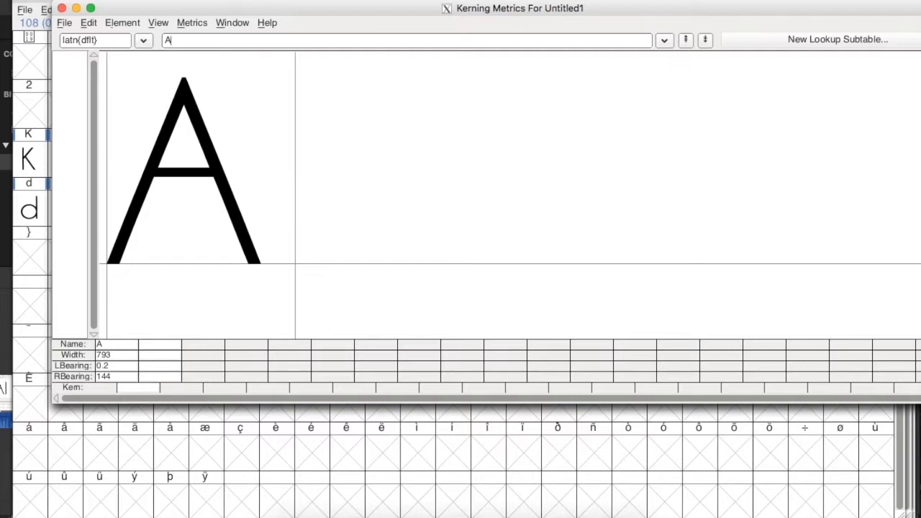
Switch to Finder and preview image 01 in the Fontforge folder to examine the nl and NE spacing, then close the preview and minimize the window.
click(612, 515)
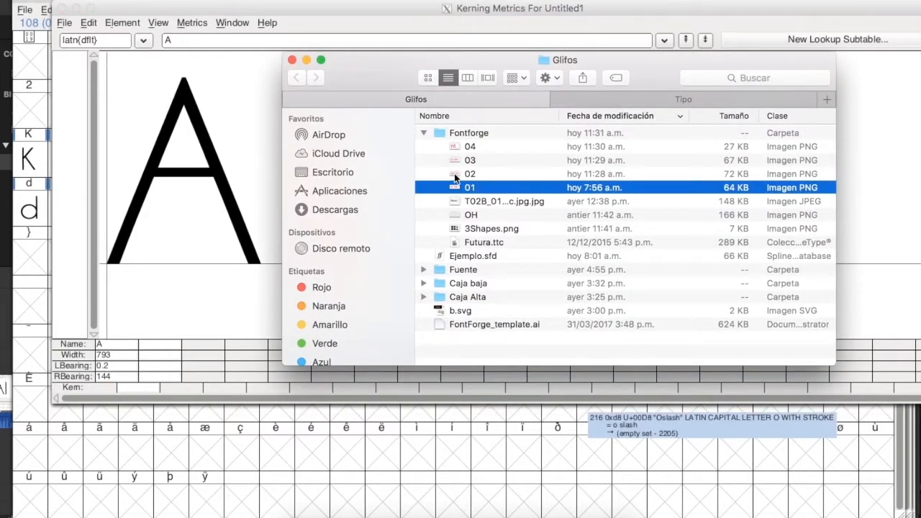
key(space)
drag(349, 78, 328, 111)
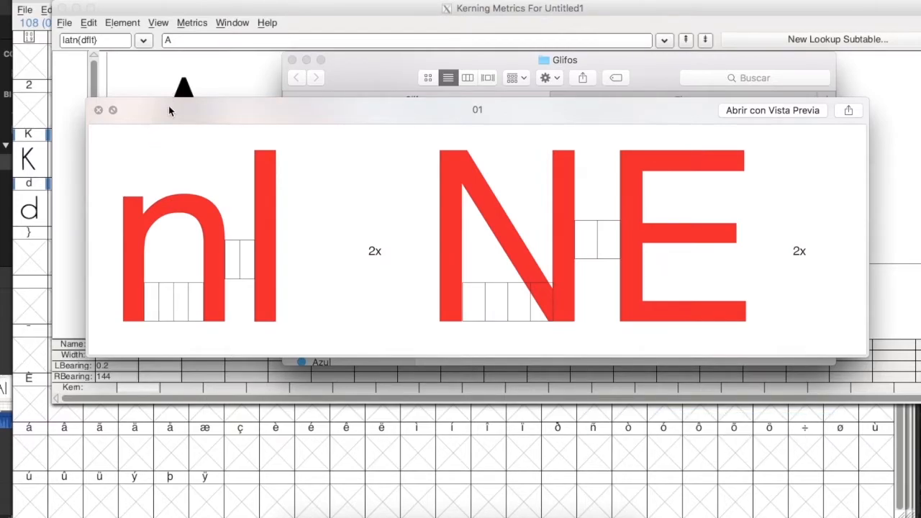
drag(169, 106, 174, 82)
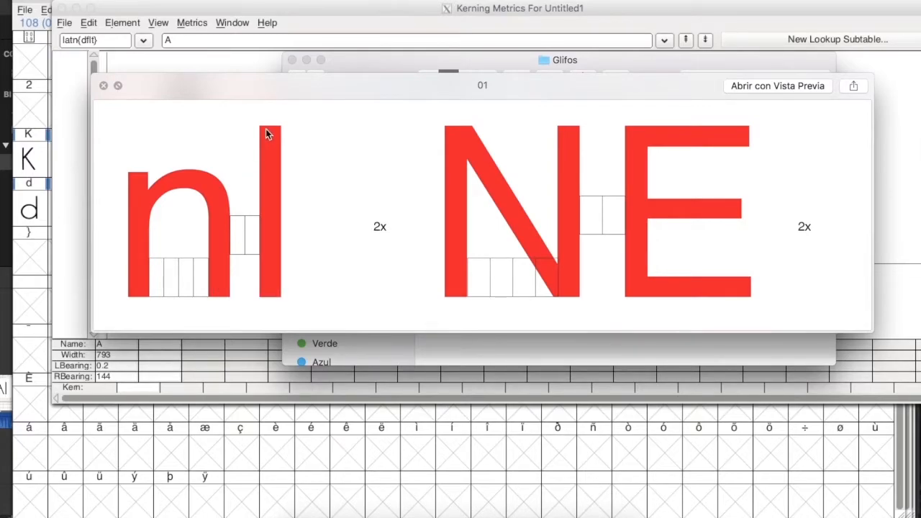
drag(317, 92, 300, 90)
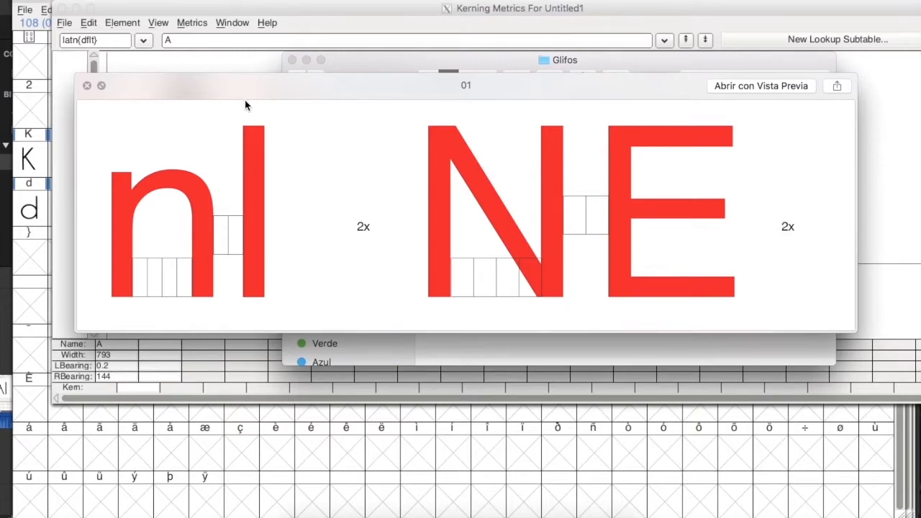
click(87, 86)
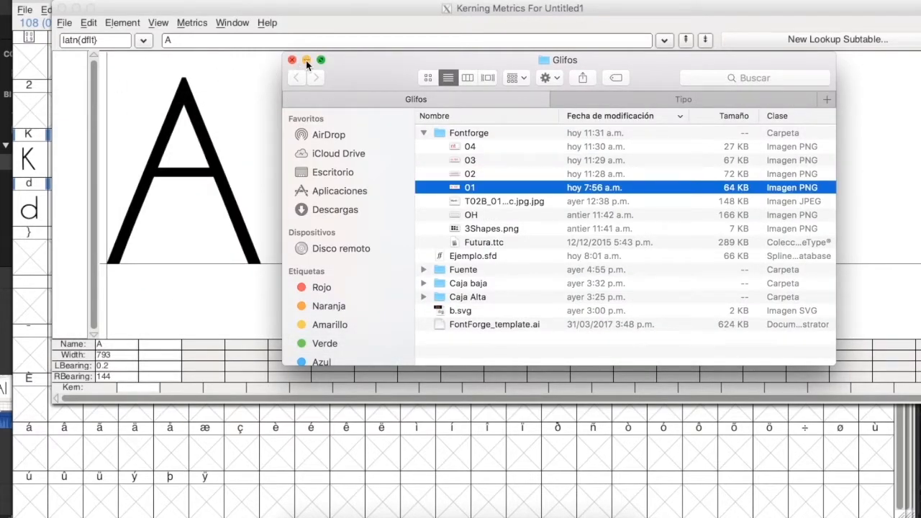
click(305, 60)
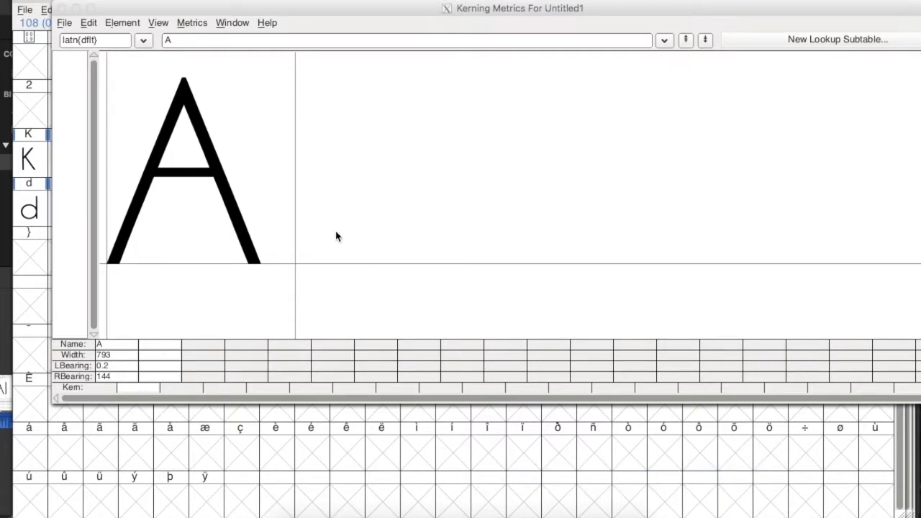
Compare the capital A's spacing against m, o and capital O in turn in the metrics preview text.
click(183, 41)
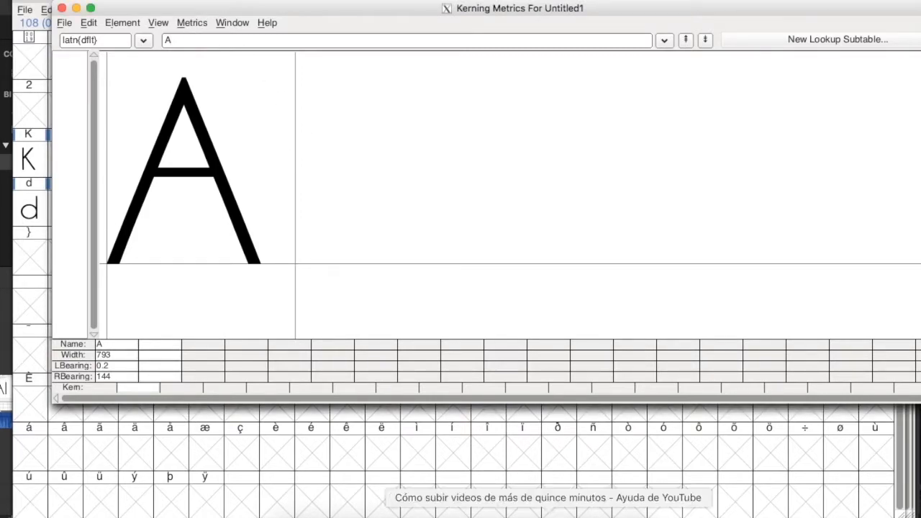
text(m)
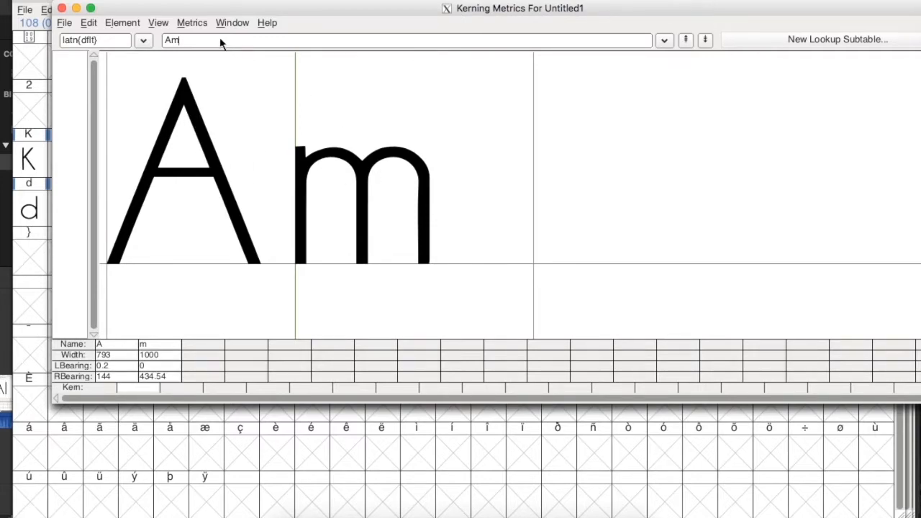
key(BackSpace)
text(o)
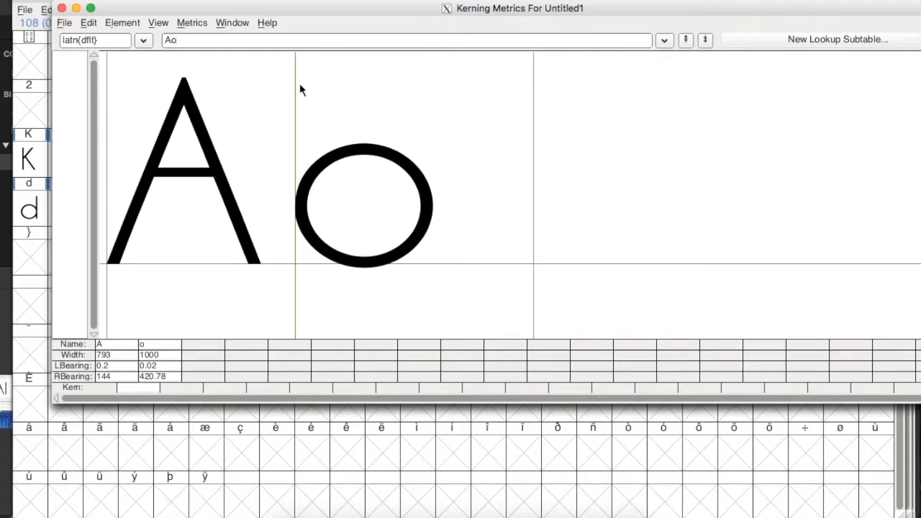
key(BackSpace)
text(O)
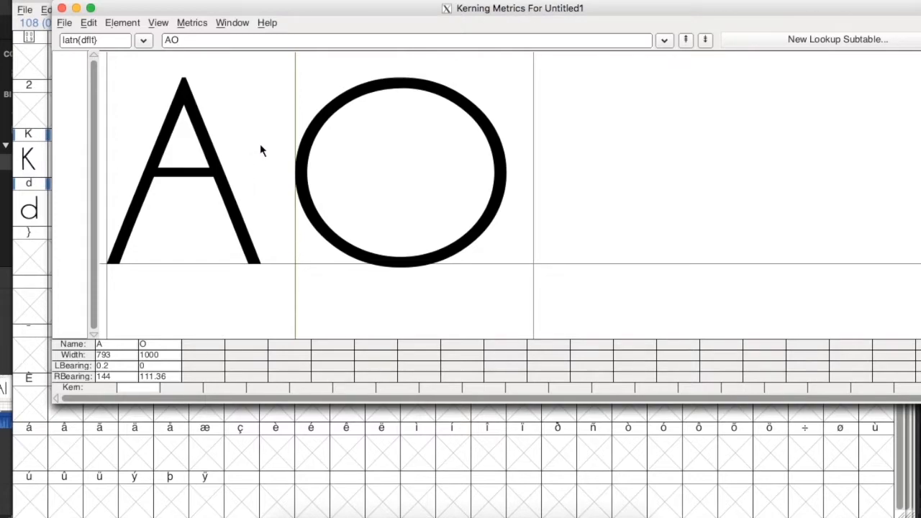
Replace the metrics preview text with nl, also trying b and n as the second letter.
key(BackSpace)
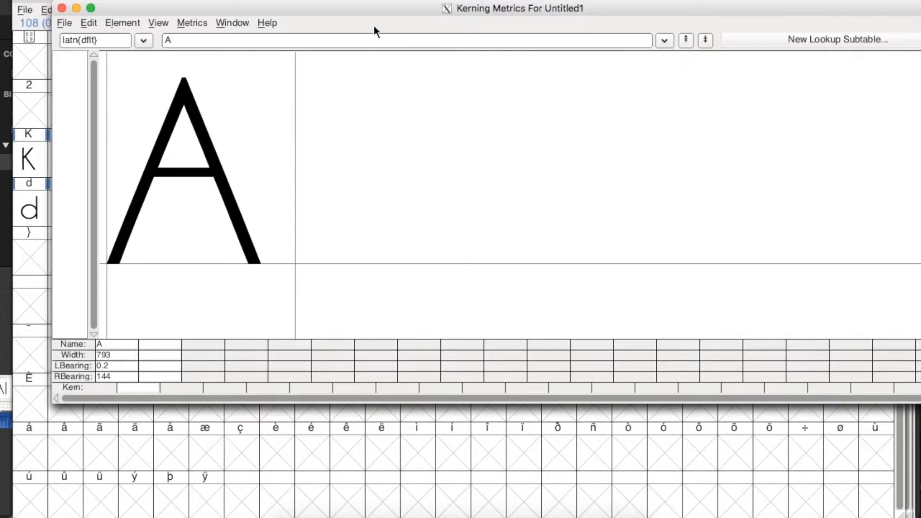
key(BackSpace)
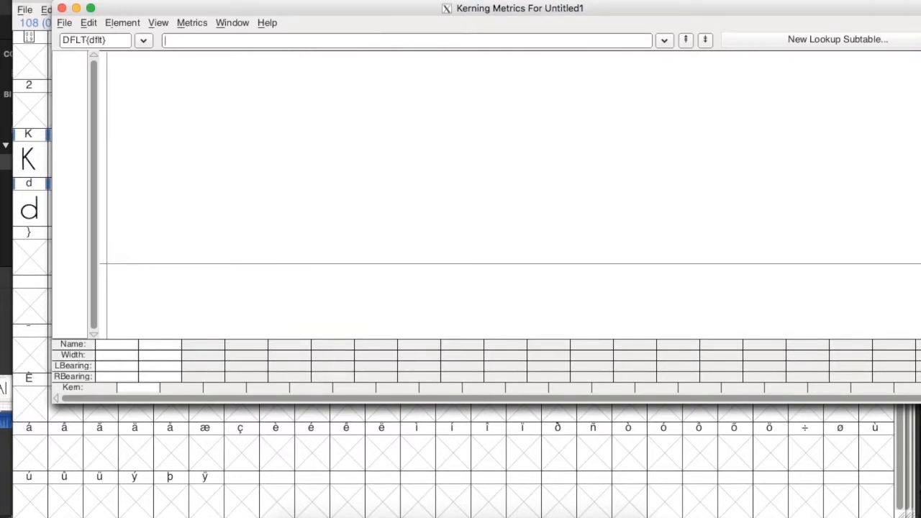
text(n)
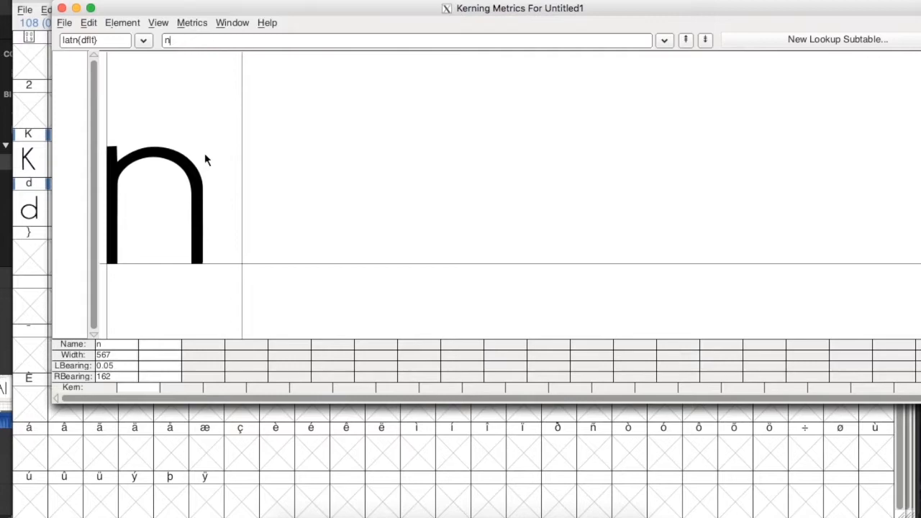
text(l)
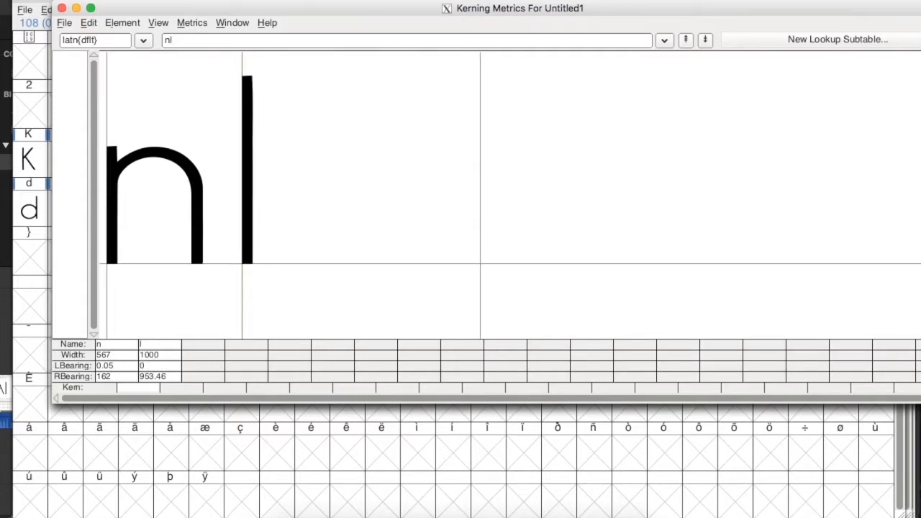
key(BackSpace)
text(b)
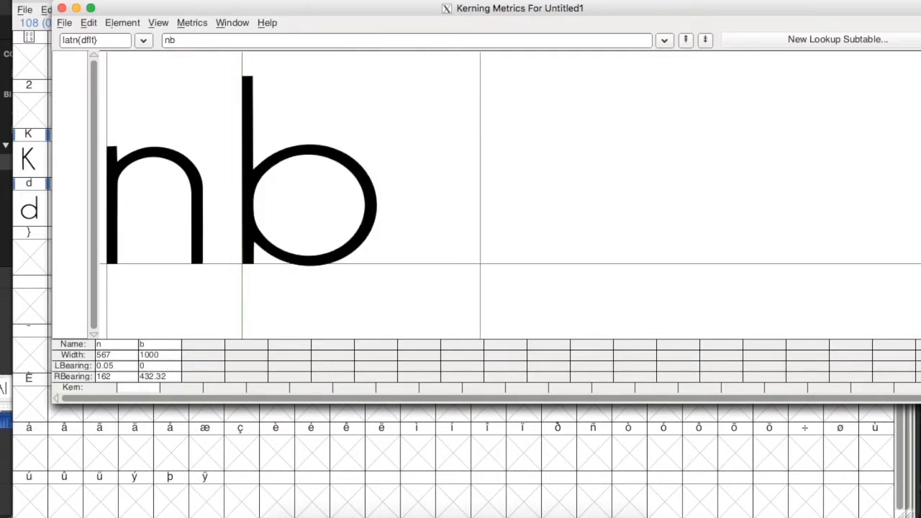
key(BackSpace)
text(n)
key(BackSpace)
text(l)
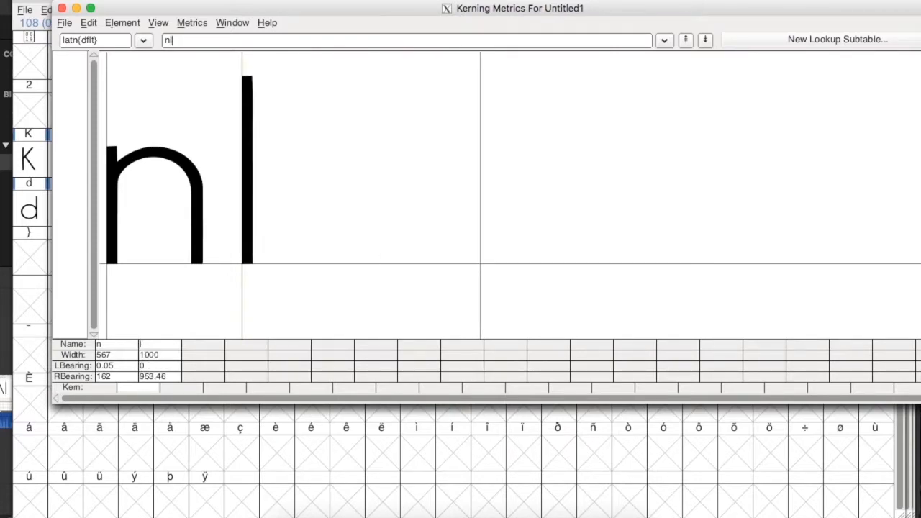
Adjust the n's right bearing against the l, trying 132 and settling on 172.
click(128, 375)
key(shift+Down)
key(shift+Down)
key(shift+Down)
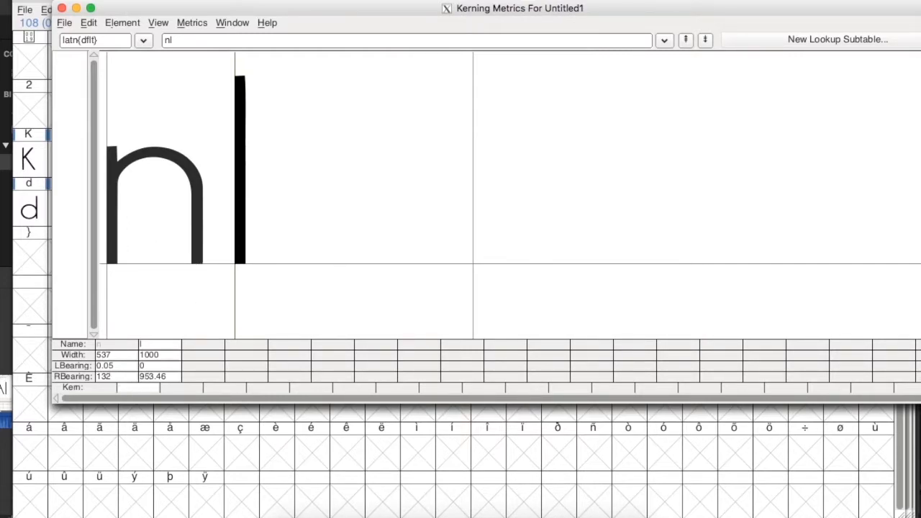
key(shift+Up)
key(shift+Up)
key(shift+Up)
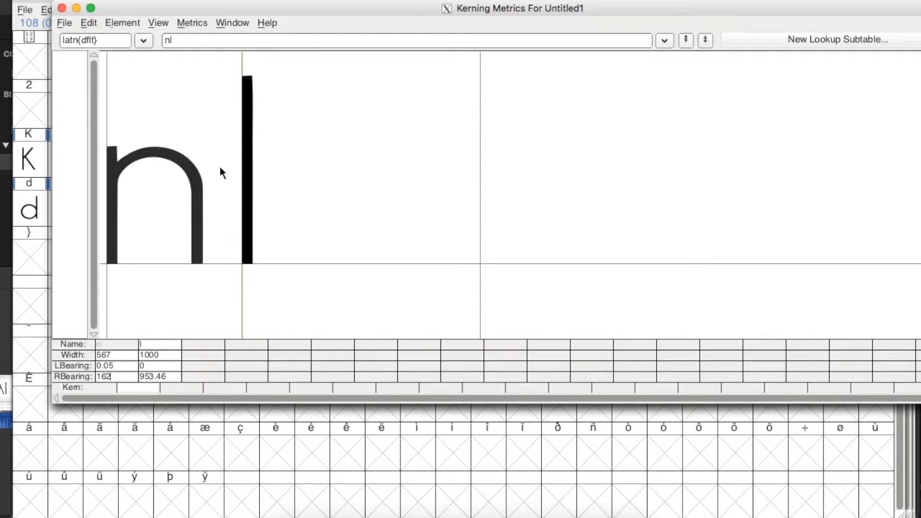
key(shift+Up)
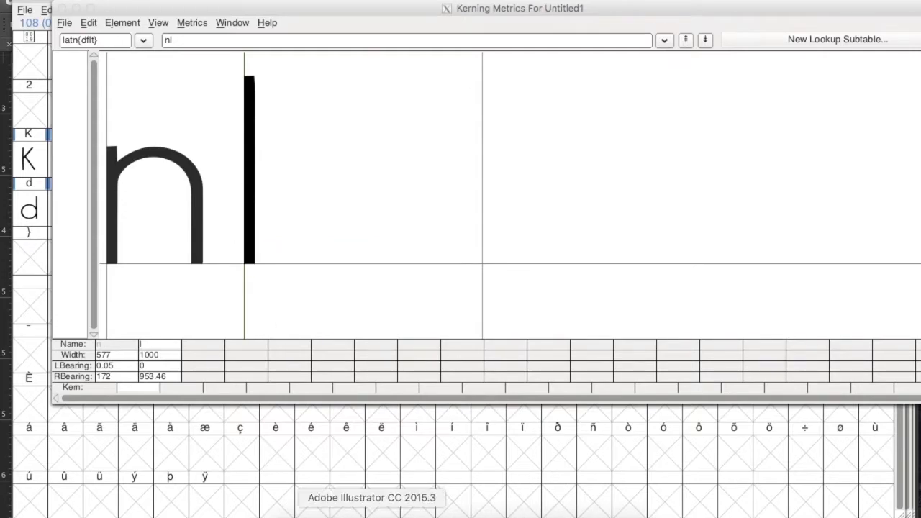
Switch to Adobe Illustrator and add the text nl in Helvetica Regular, scaled up large and positioned near the middle of the artboard.
click(372, 514)
click(15, 95)
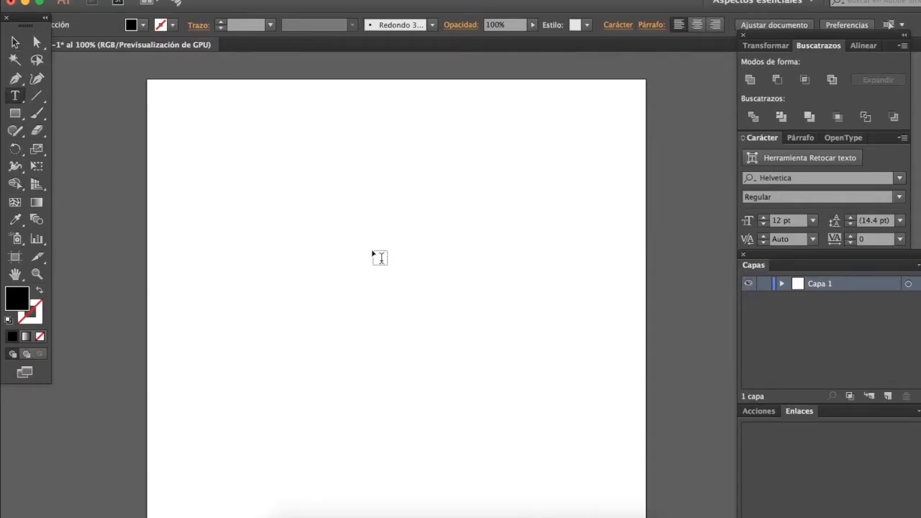
text(n)
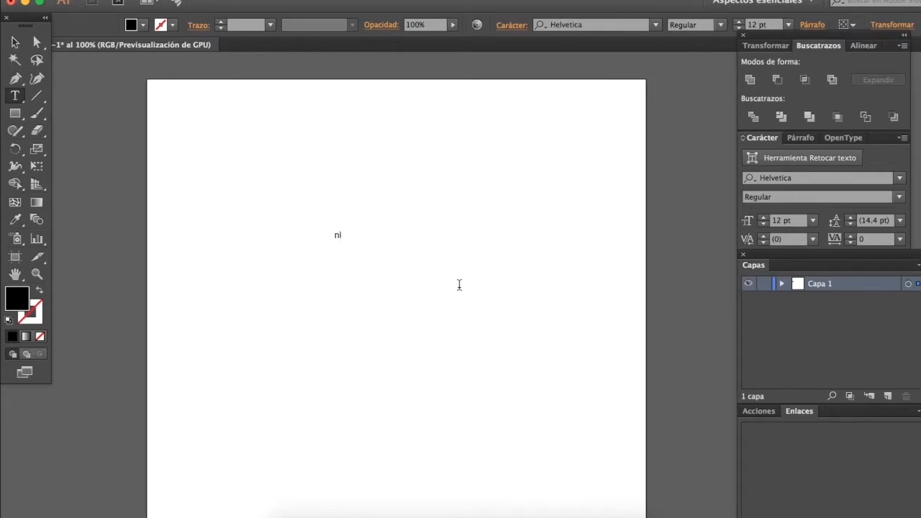
key(Escape)
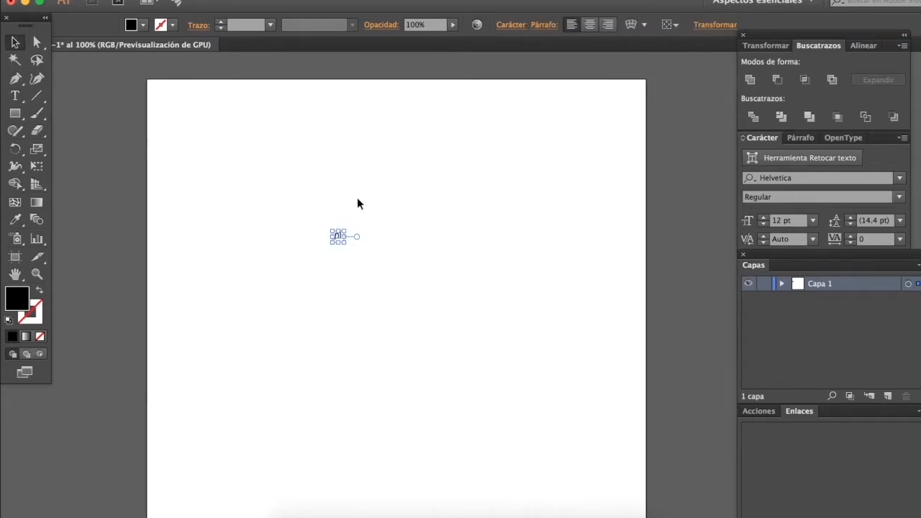
drag(349, 245, 624, 517)
drag(488, 366, 432, 327)
key(super+shift+a)
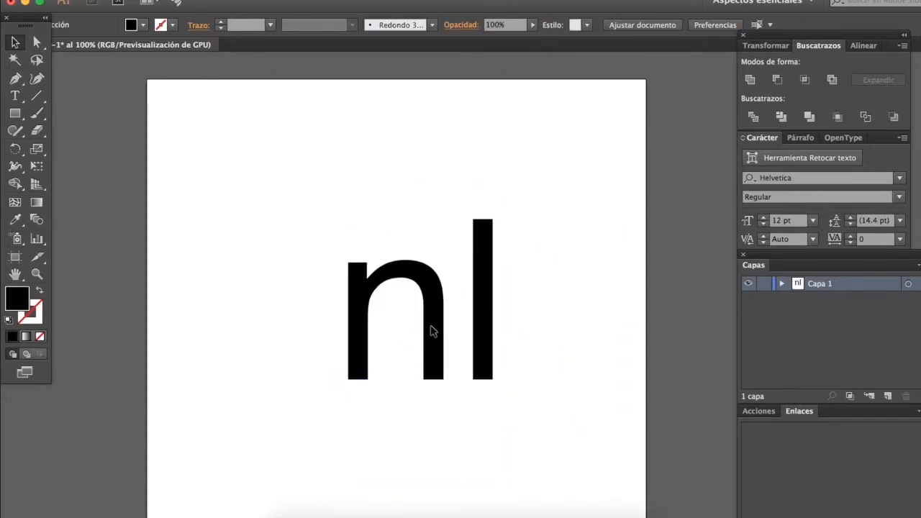
Draw a small square at the base of the n's counter, starting from the inner edge of its left stem.
scroll(461, 372, up, 4)
scroll(462, 371, right, 1)
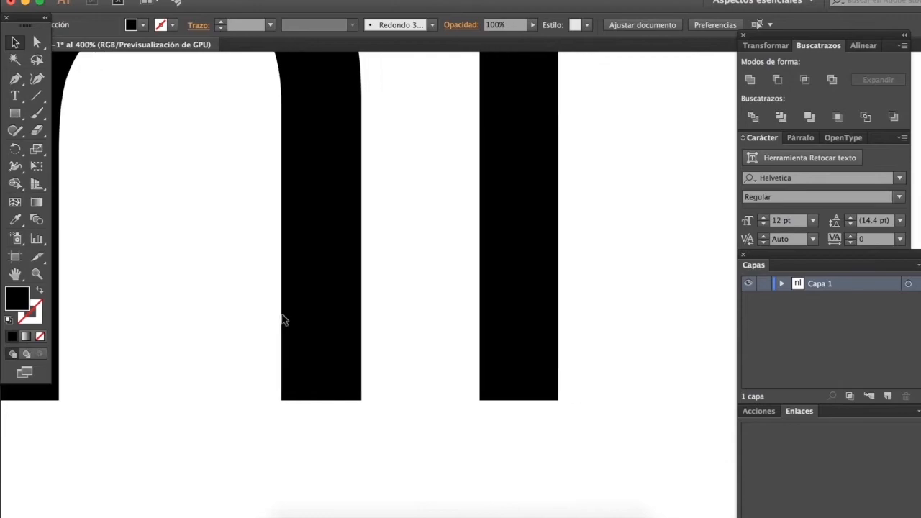
click(15, 114)
scroll(162, 205, left, 2)
drag(95, 382, 123, 437)
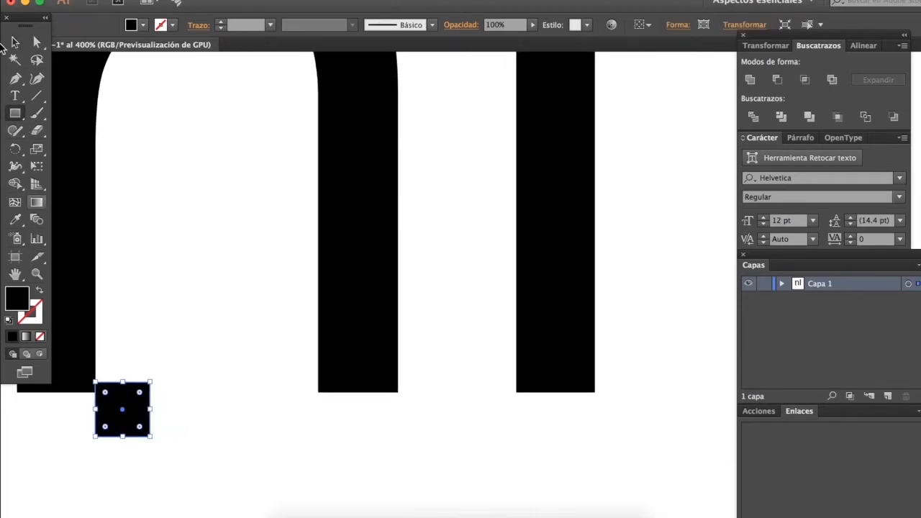
Give the square no fill and a black 0.25 pt stroke.
click(15, 41)
click(40, 337)
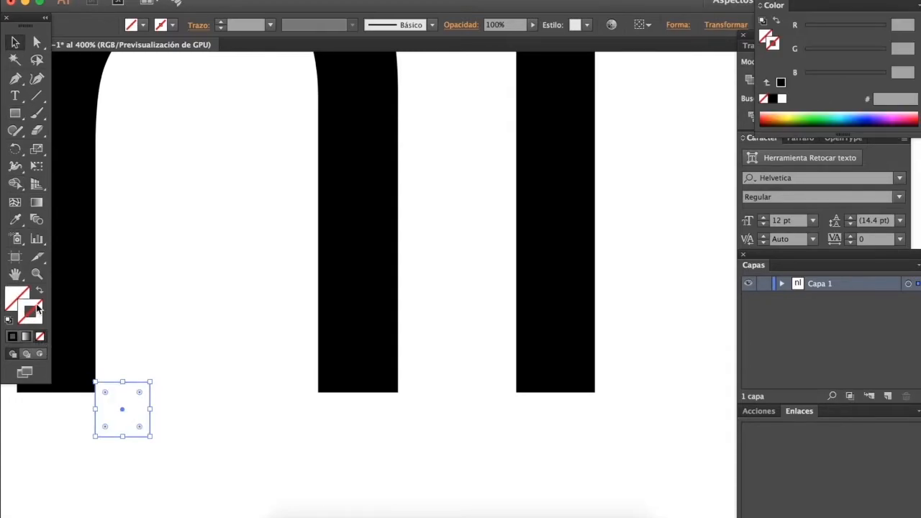
double_click(17, 297)
click(536, 202)
click(271, 25)
click(284, 34)
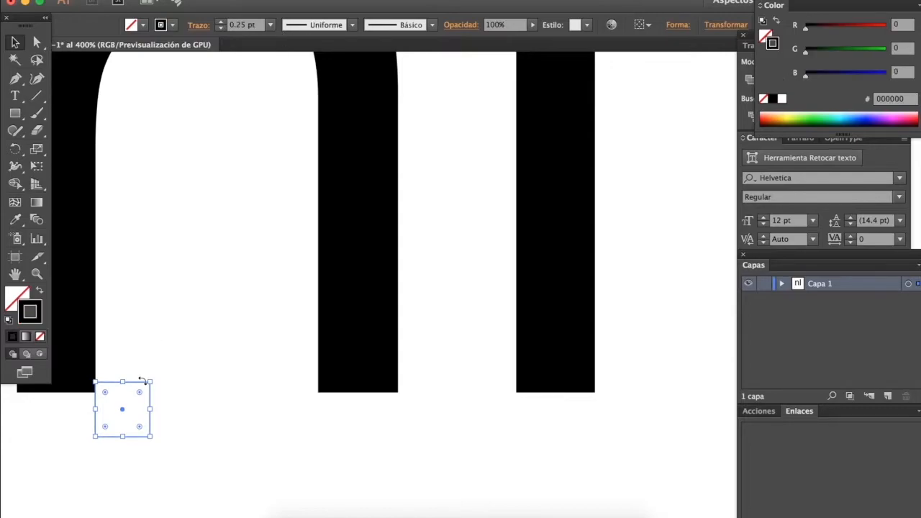
Duplicate the square into a row of four and scale the row to span the n's counter from stem to stem.
drag(151, 429, 203, 424)
click(200, 473)
drag(134, 427, 205, 432)
click(351, 453)
drag(85, 424, 85, 425)
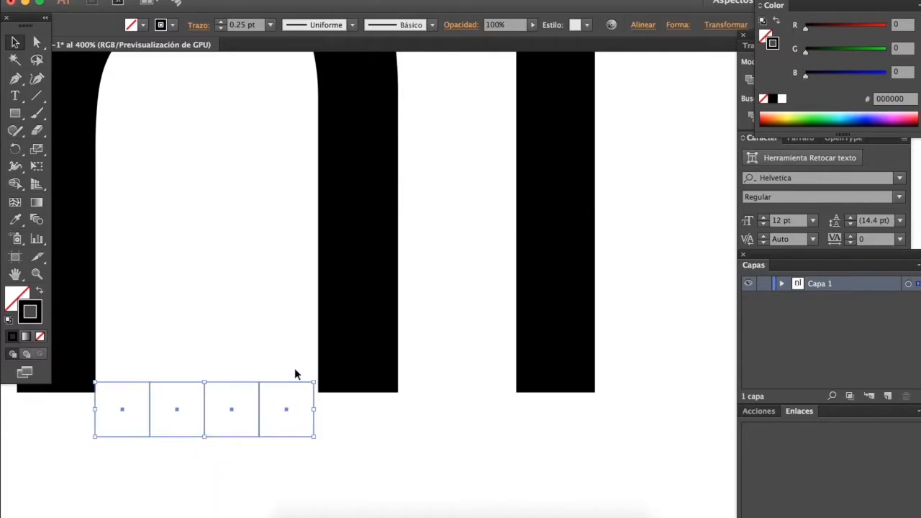
drag(321, 376, 321, 375)
click(345, 413)
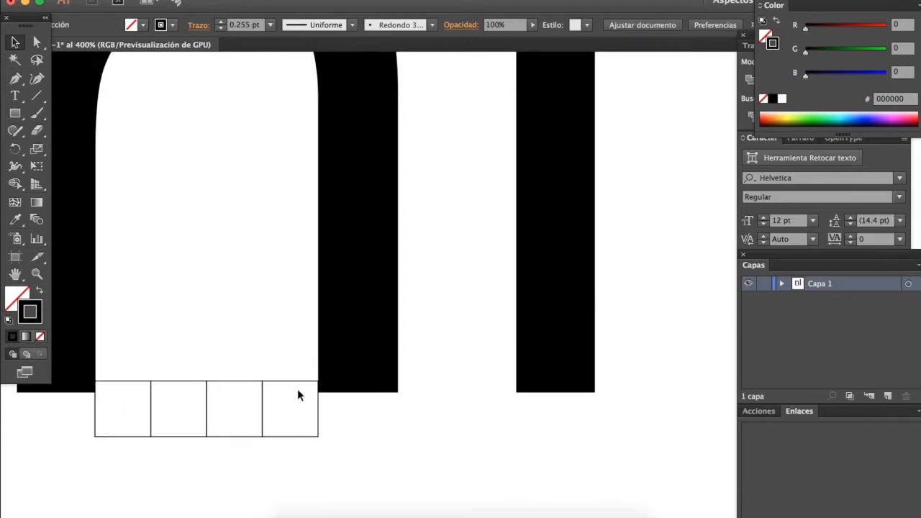
Move the two left squares into the gap between the n and the l, undoing a first misplaced move.
scroll(298, 389, down, 1)
scroll(306, 450, up, 3)
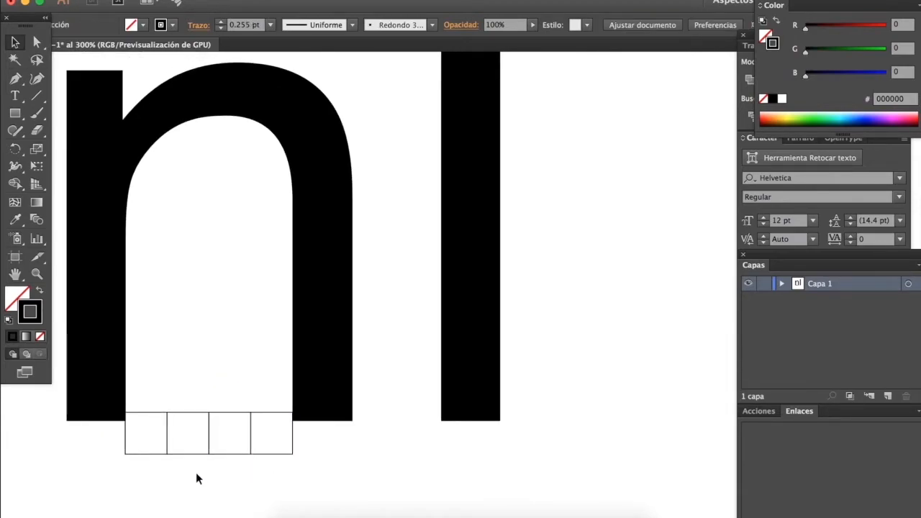
drag(152, 448, 319, 412)
key(super+z)
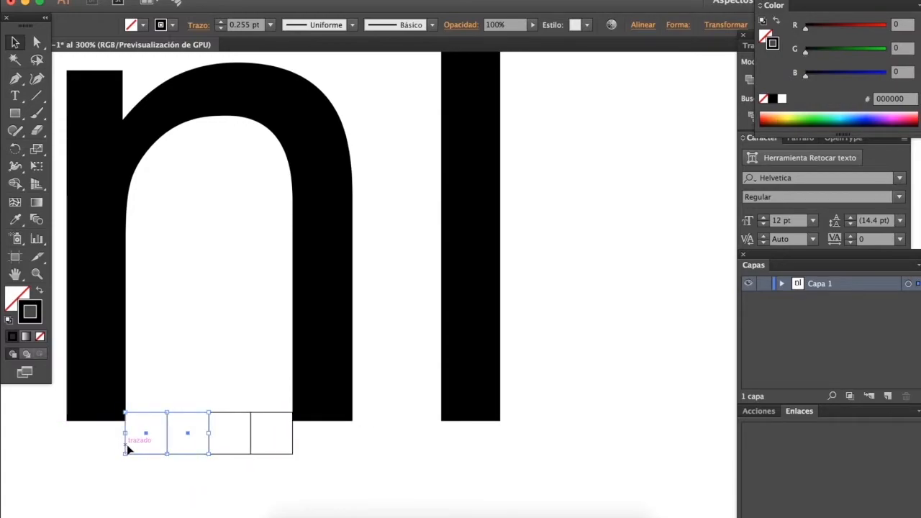
drag(125, 450, 357, 372)
click(384, 443)
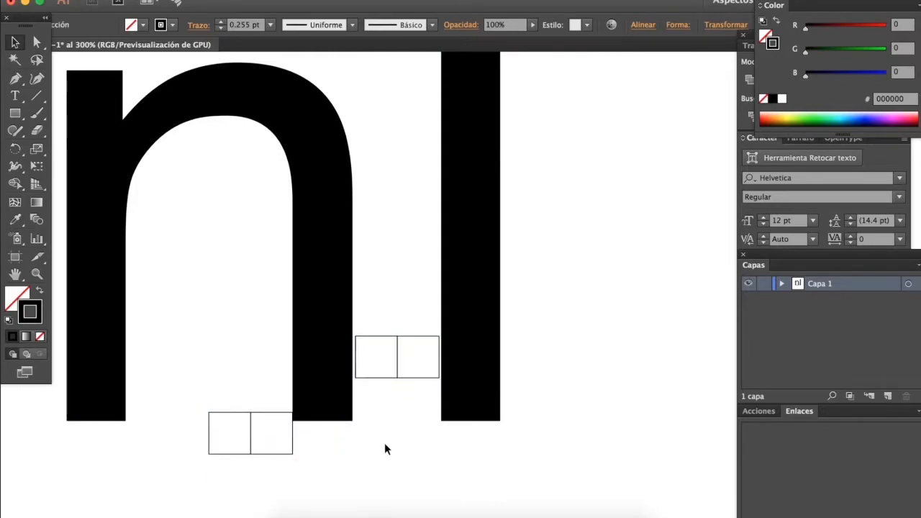
Delete the four outlined squares from below the n and from the gap between the n and the l.
scroll(385, 443, up, 3)
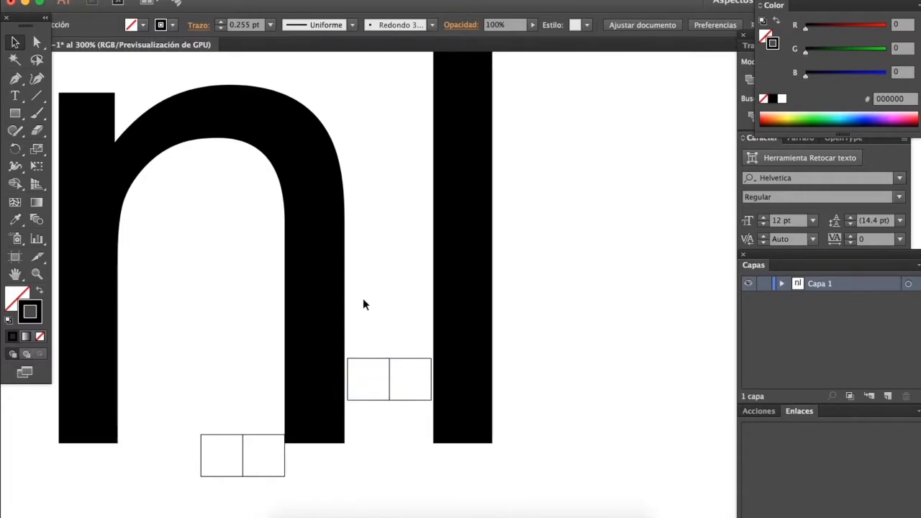
scroll(354, 344, up, 2)
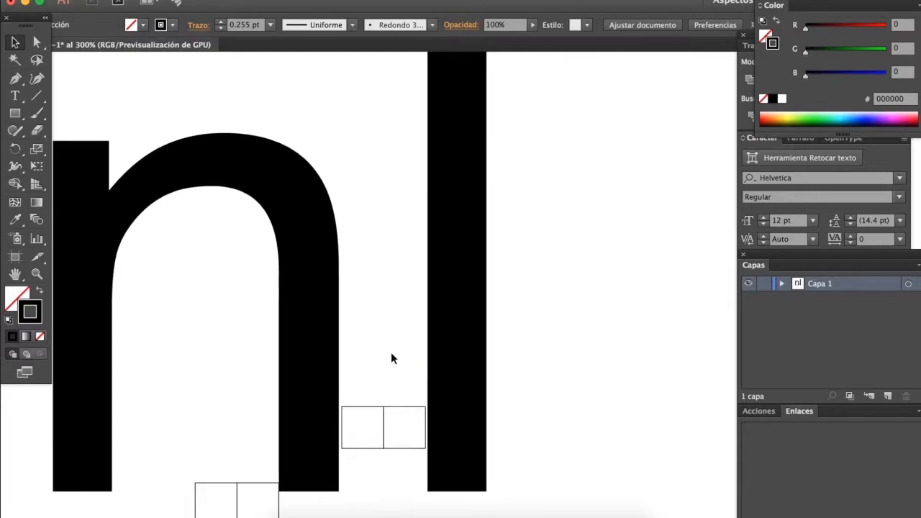
scroll(415, 317, down, 1)
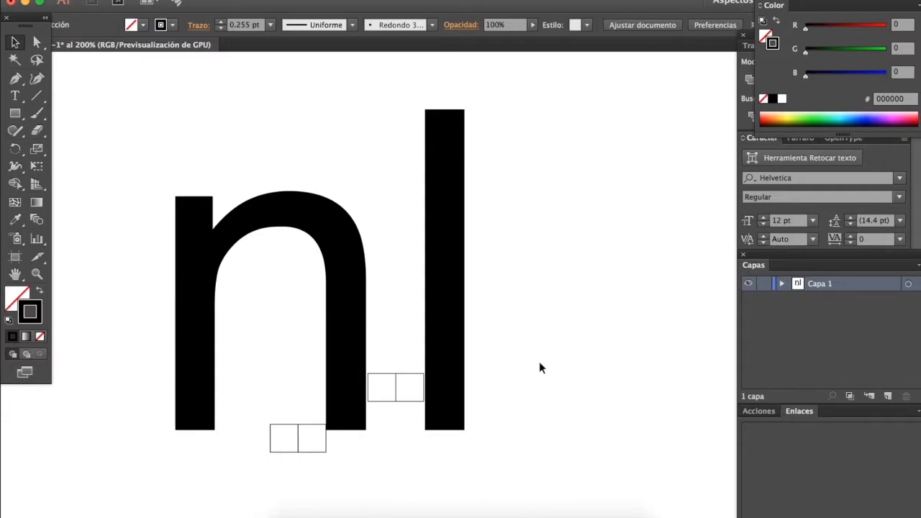
scroll(499, 387, left, 2)
scroll(498, 387, up, 1)
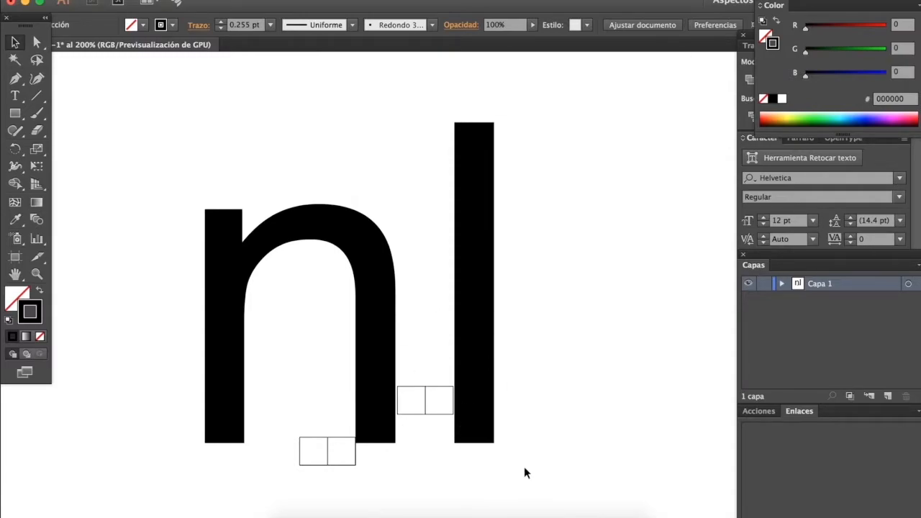
drag(504, 485, 230, 365)
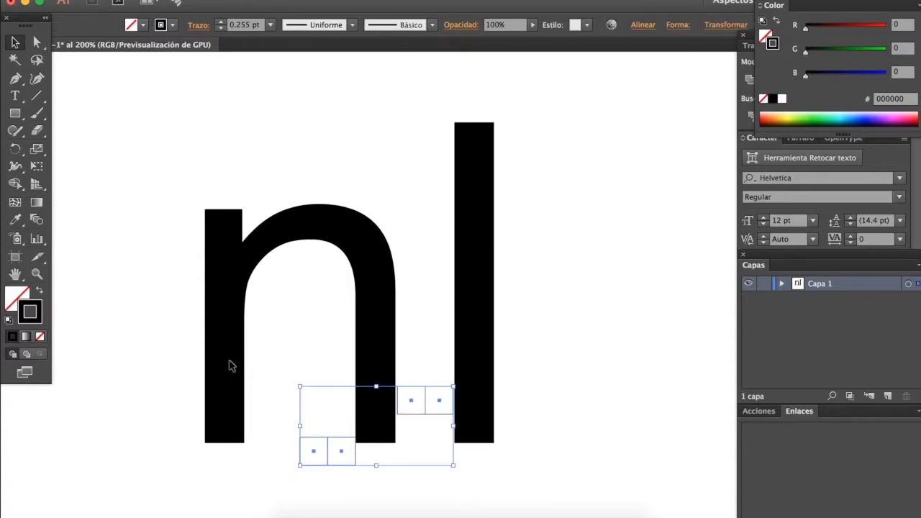
key(Delete)
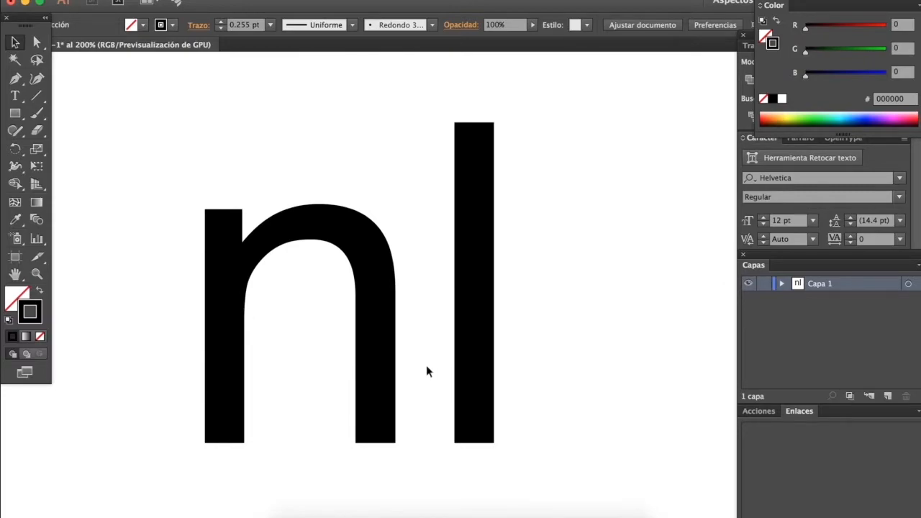
Move the nl text slightly up and to the left on the artboard.
scroll(464, 383, down, 1)
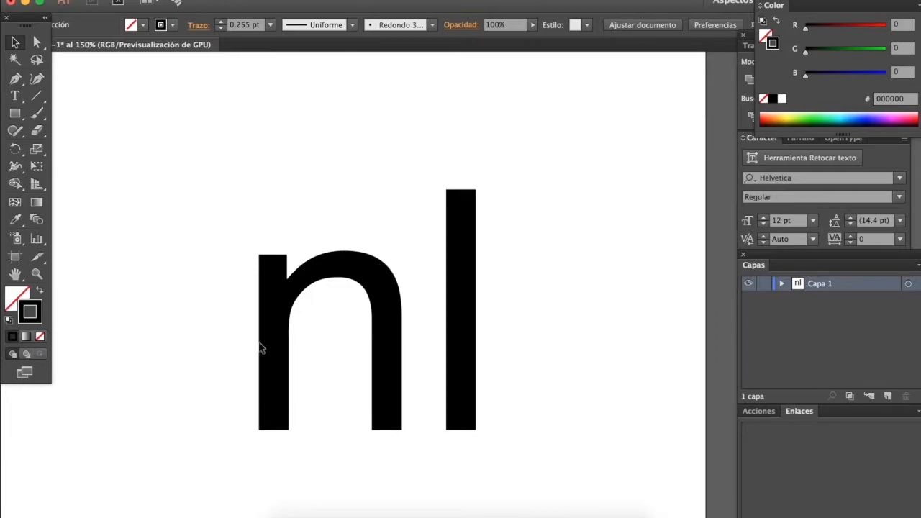
scroll(264, 170, down, 1)
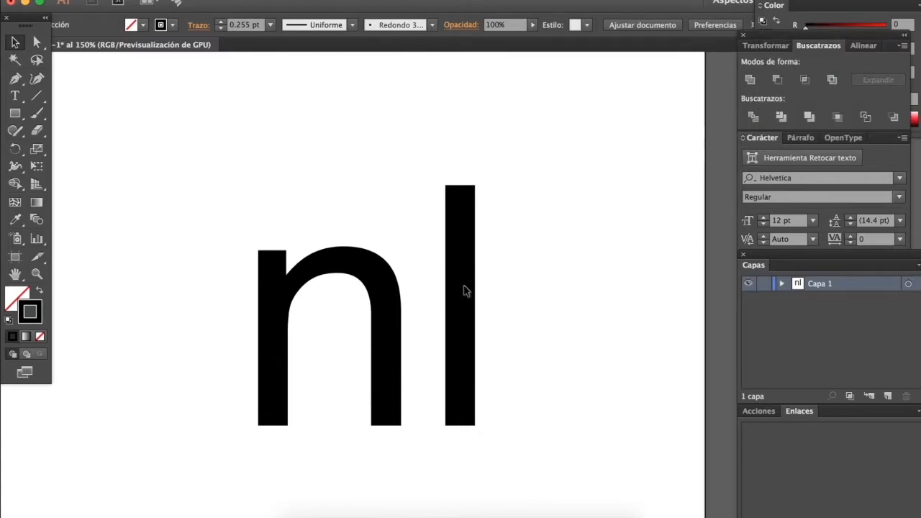
click(323, 173)
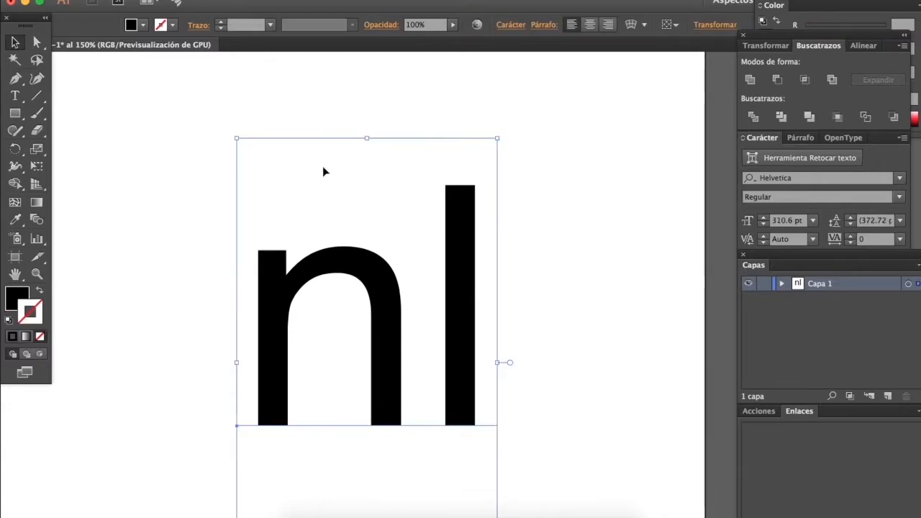
click(242, 248)
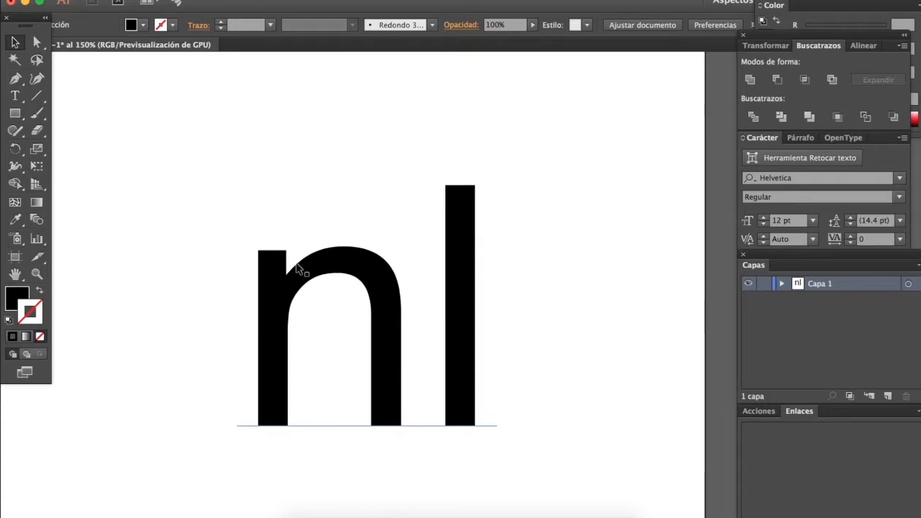
drag(303, 270, 270, 248)
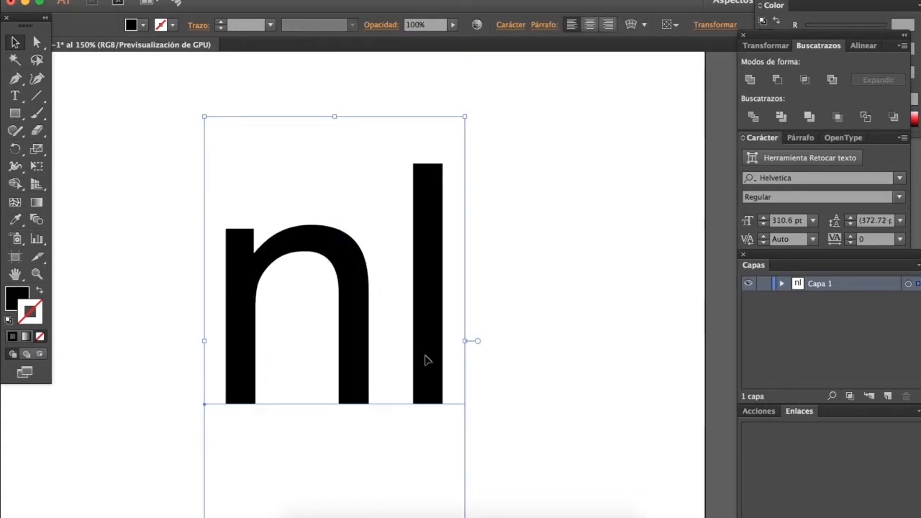
click(464, 409)
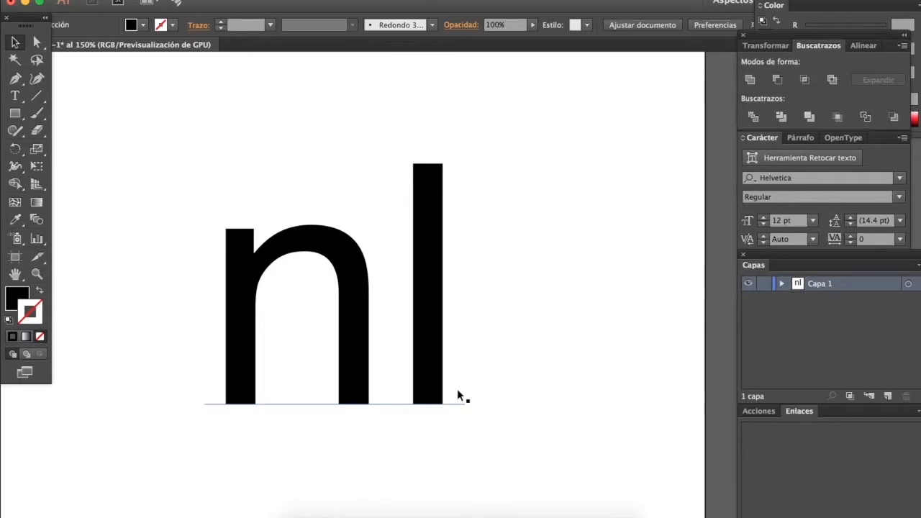
Change the font of the nl text to Impact.
click(899, 180)
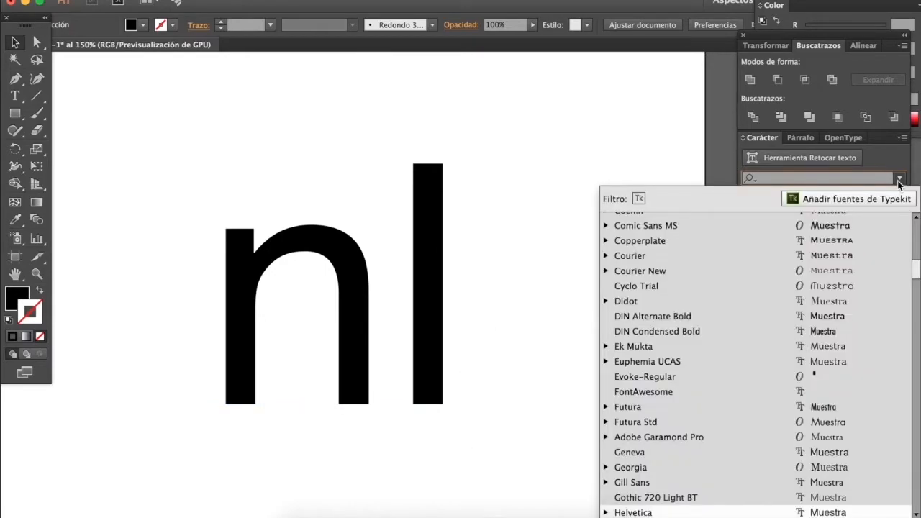
scroll(830, 392, down, 6)
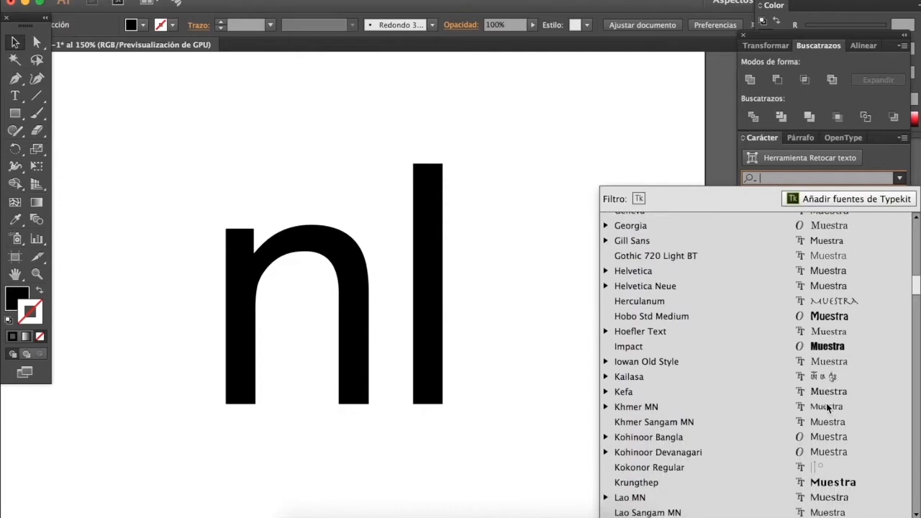
click(702, 348)
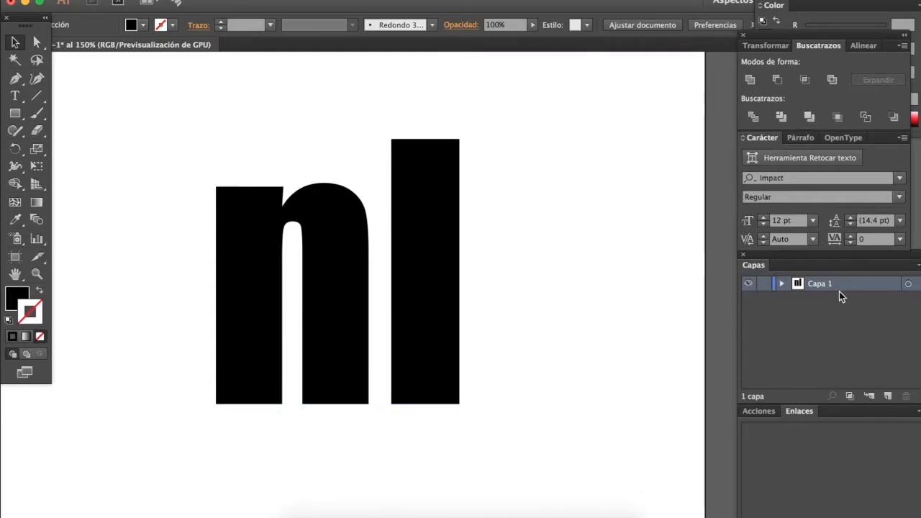
Search the fonts for aria and set the nl text in Arial Black.
click(892, 180)
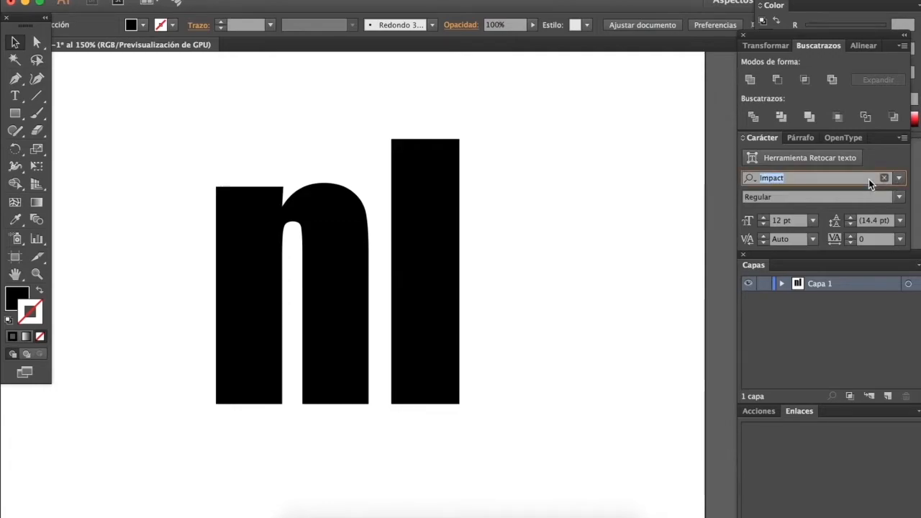
text(aria)
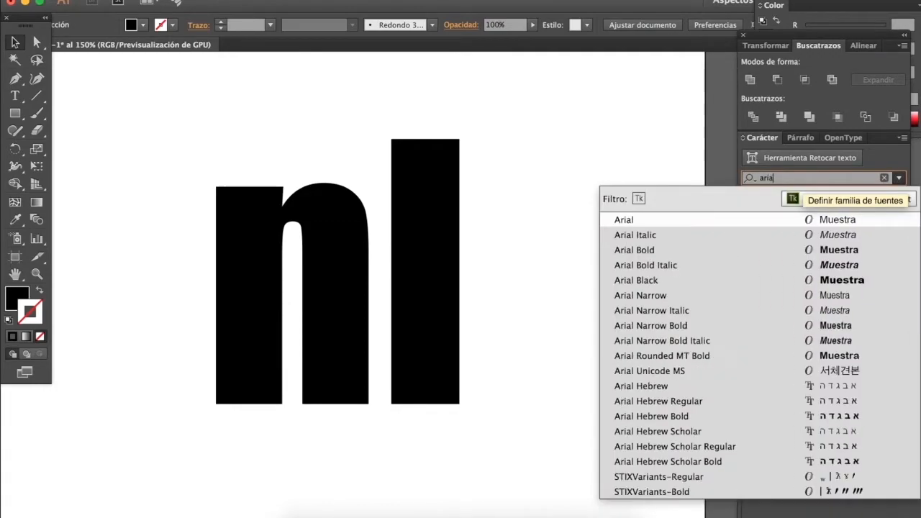
click(792, 280)
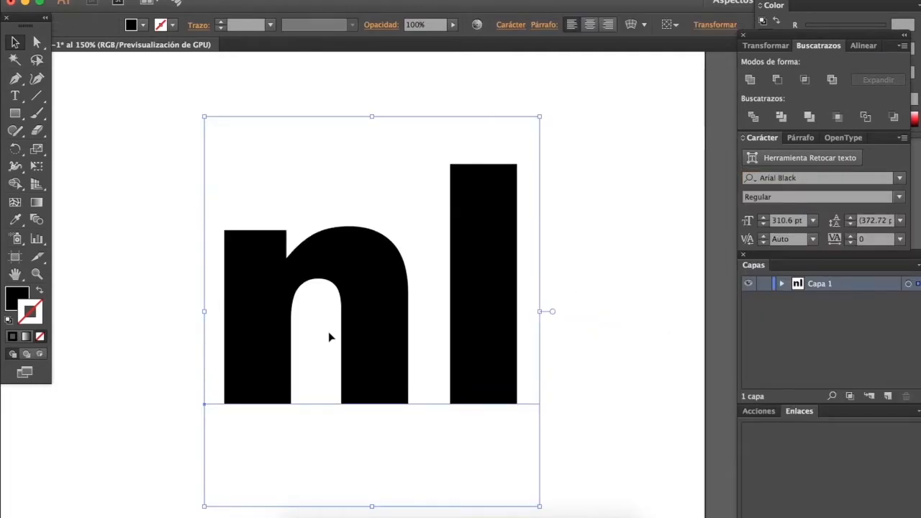
Move the nl text further left and slightly up to leave free space beside the l.
drag(330, 337, 258, 327)
click(510, 367)
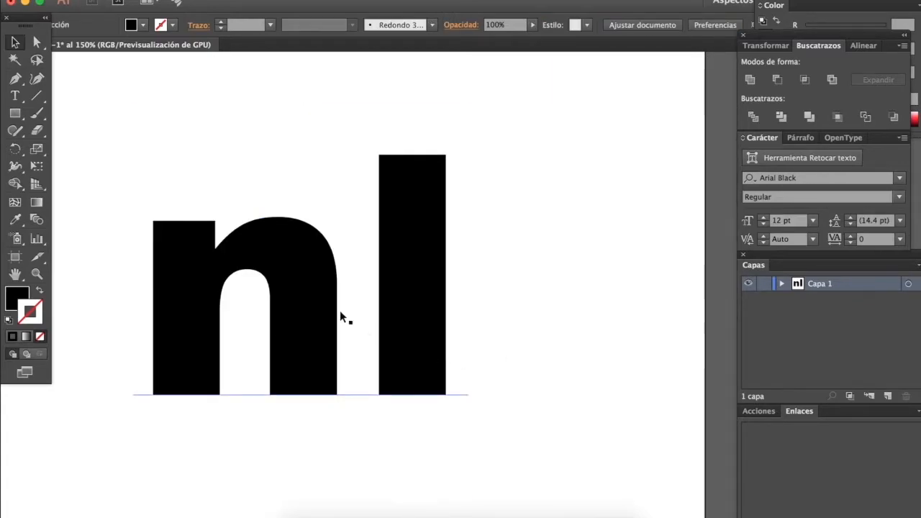
drag(311, 307, 308, 283)
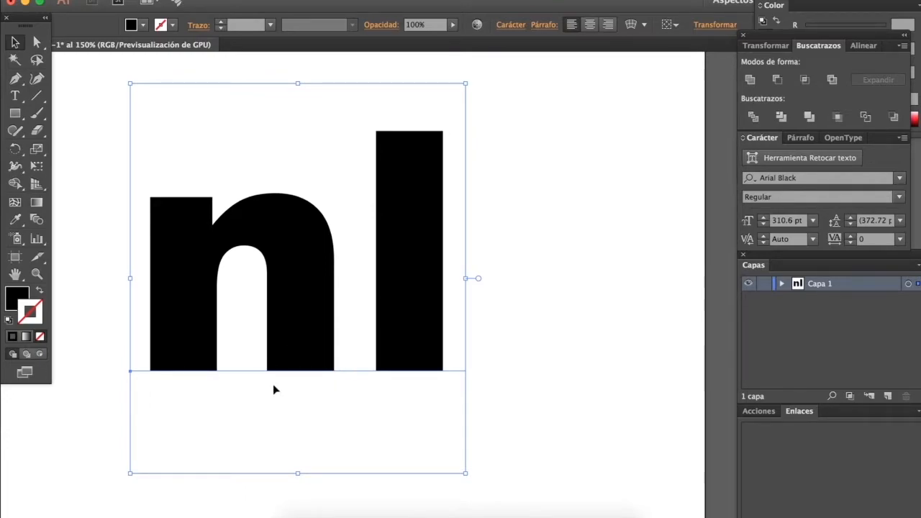
click(498, 324)
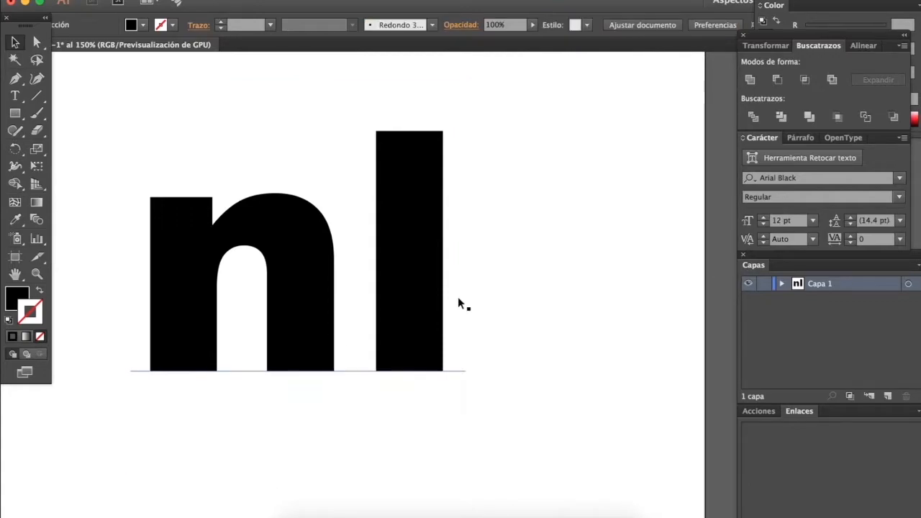
Change the font of the nl text to Helvetica Light.
click(436, 304)
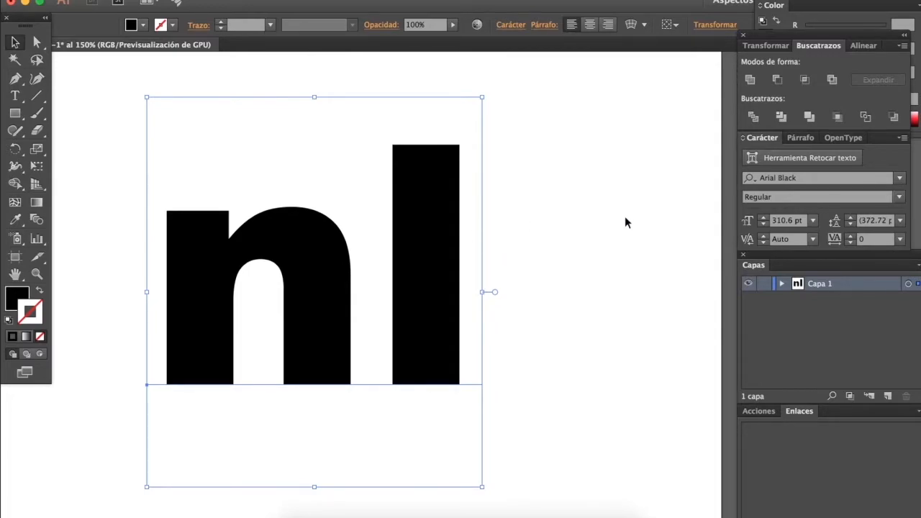
click(898, 198)
click(898, 197)
click(881, 178)
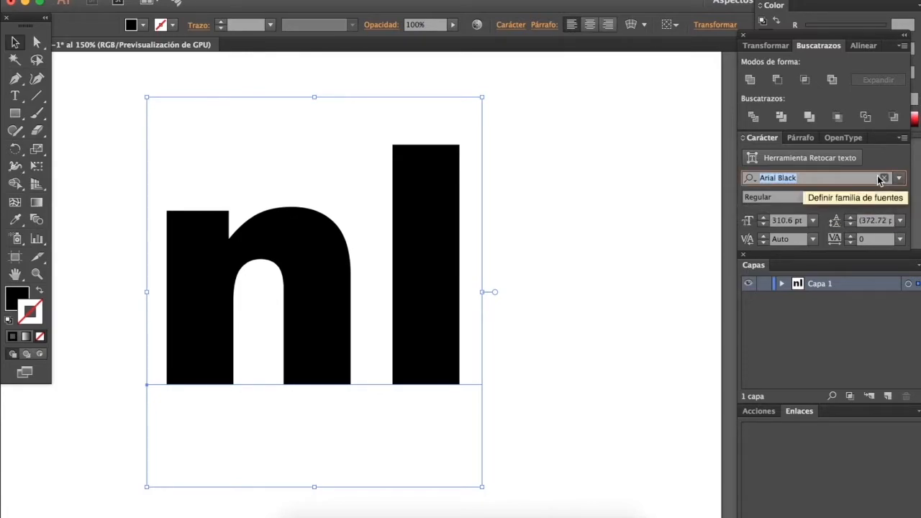
text(h)
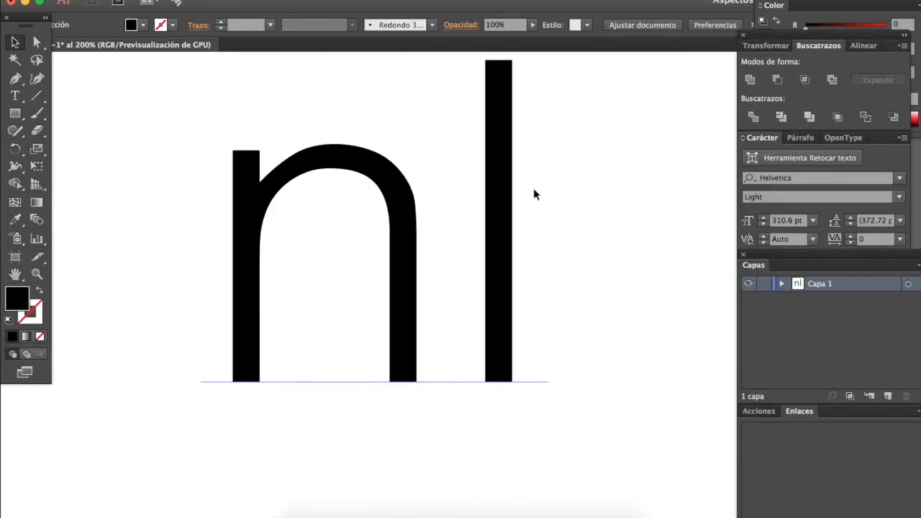
Draw a black square on the baseline that spans the gap between the n's right stem and the l.
scroll(533, 188, down, 2)
scroll(419, 359, up, 3)
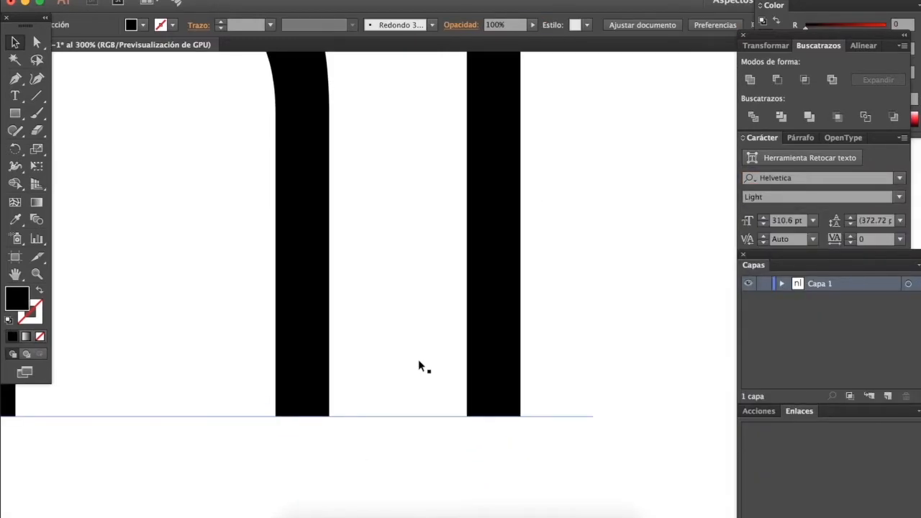
scroll(419, 359, up, 1)
key(m)
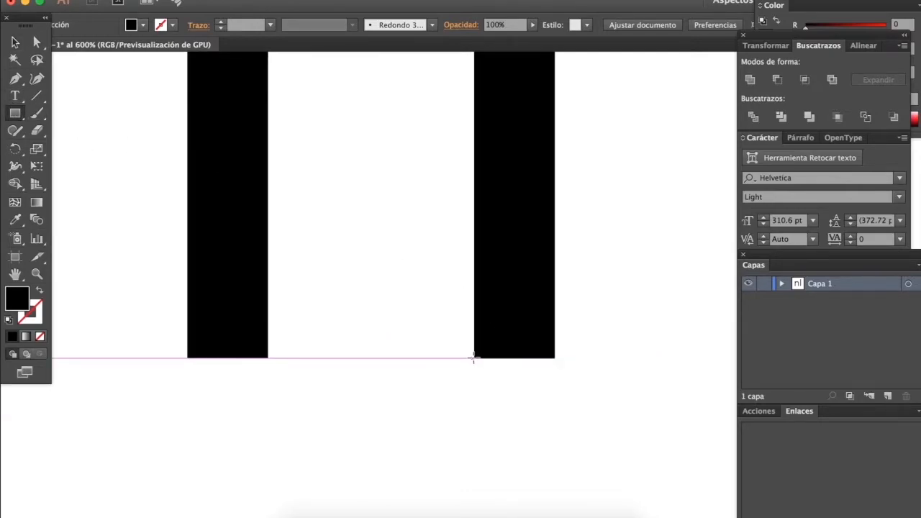
drag(473, 358, 271, 153)
click(17, 46)
key(super+minus)
key(super+minus)
key(super+minus)
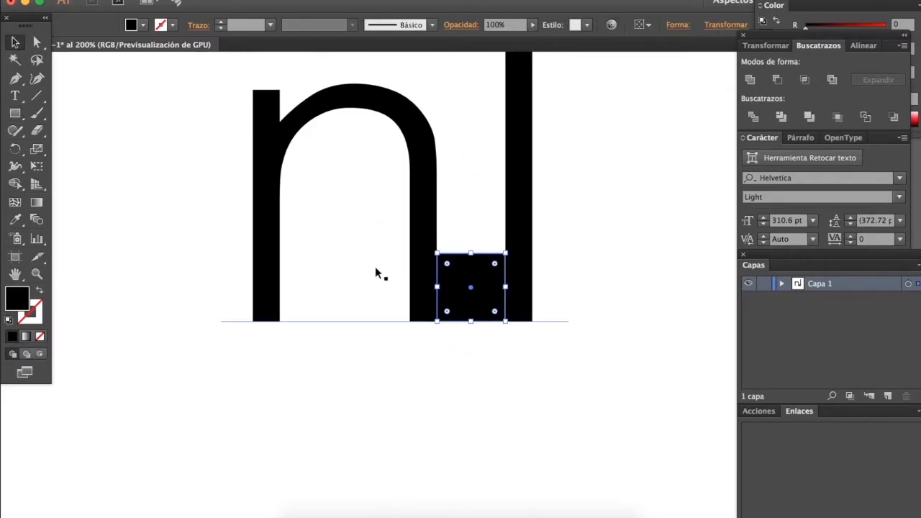
Place the square and a copy side by side from the n's right stem across its counter, and shift both below the baseline.
scroll(375, 272, up, 2)
drag(514, 270, 229, 294)
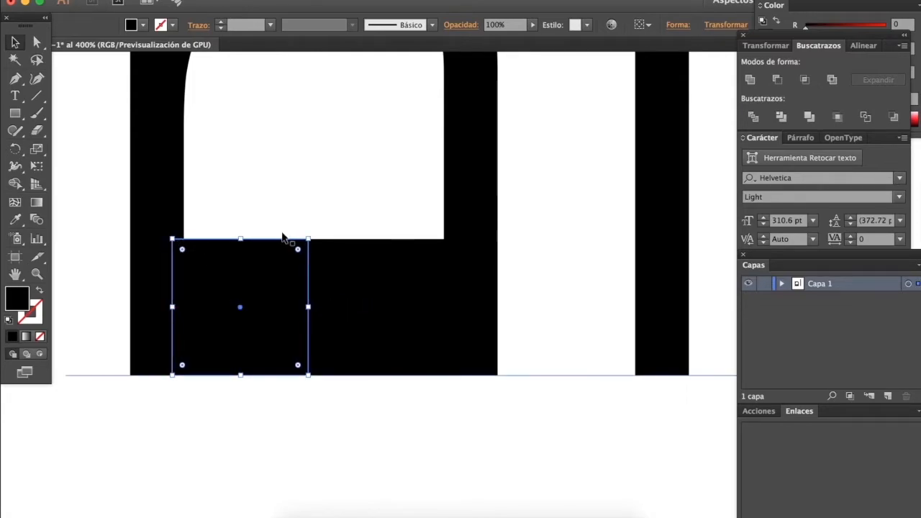
shift+click(353, 275)
drag(214, 314, 214, 450)
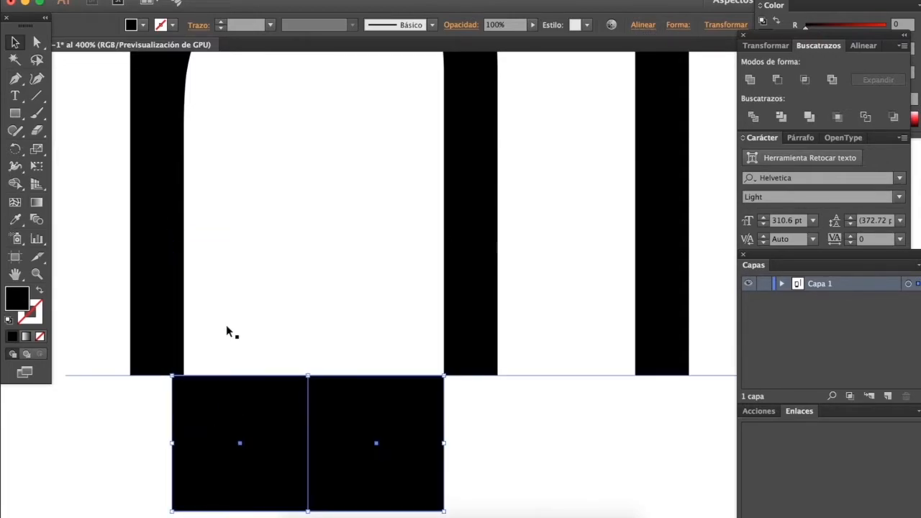
Delete the two black squares below the n.
scroll(469, 413, right, 3)
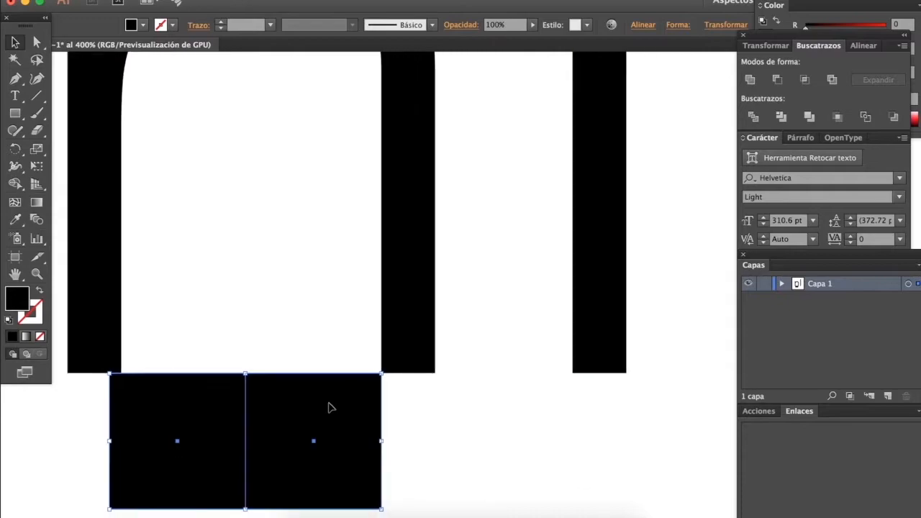
click(460, 443)
click(329, 438)
shift+click(226, 439)
key(Delete)
scroll(241, 326, down, 3)
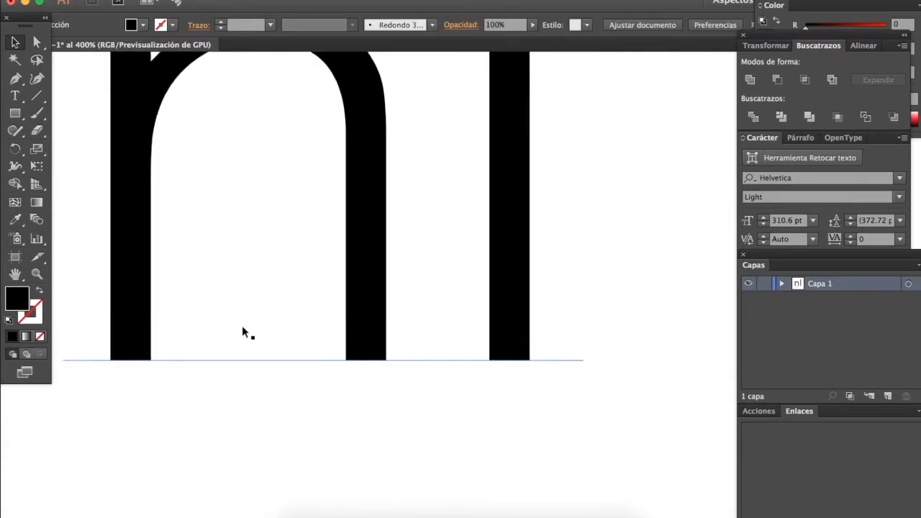
scroll(242, 326, up, 2)
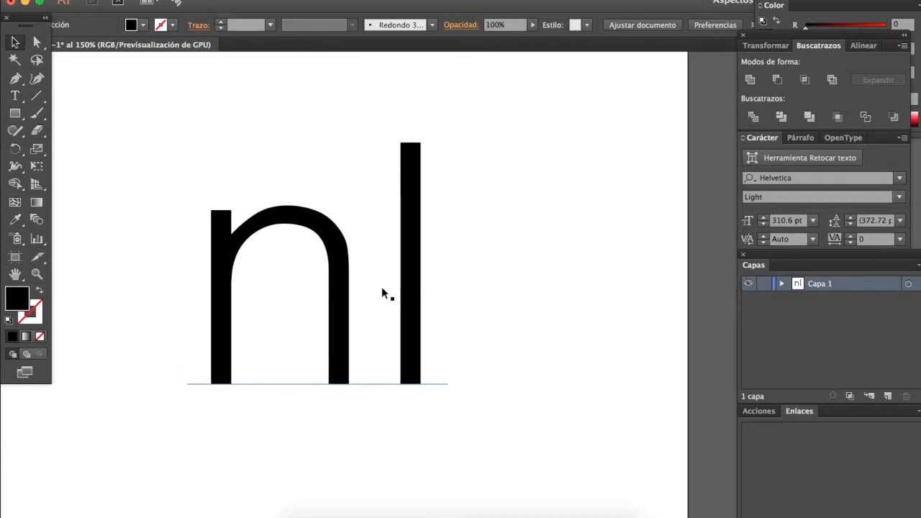
scroll(341, 261, up, 3)
scroll(342, 263, down, 2)
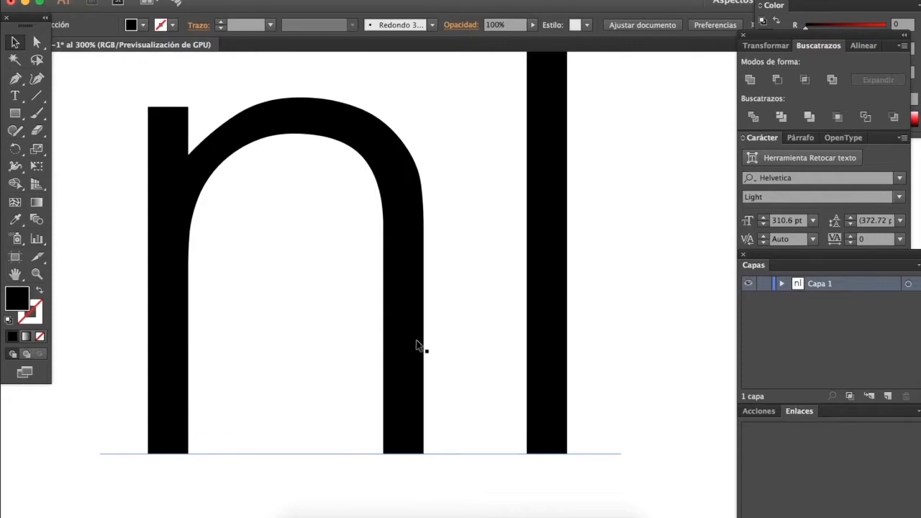
scroll(417, 349, down, 3)
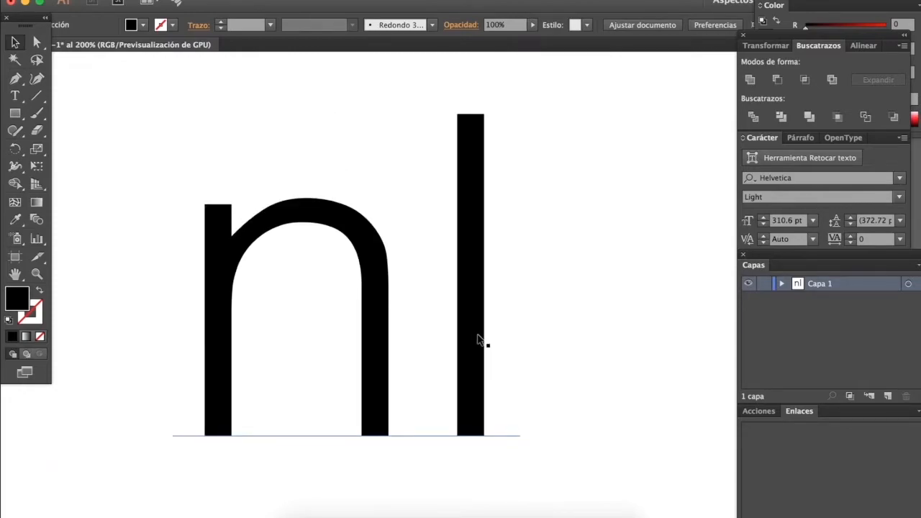
scroll(478, 340, left, 1)
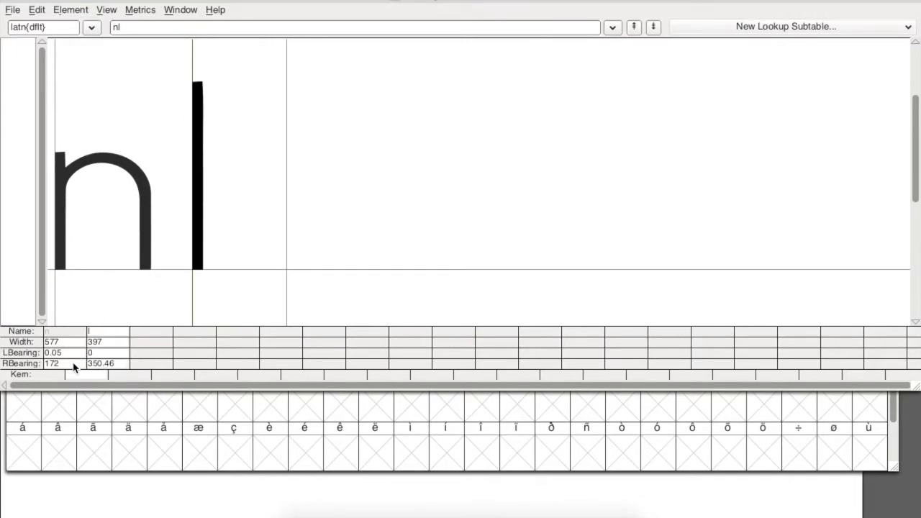
Preview k and l after the n in the metrics window, and select the n's right bearing value.
click(51, 367)
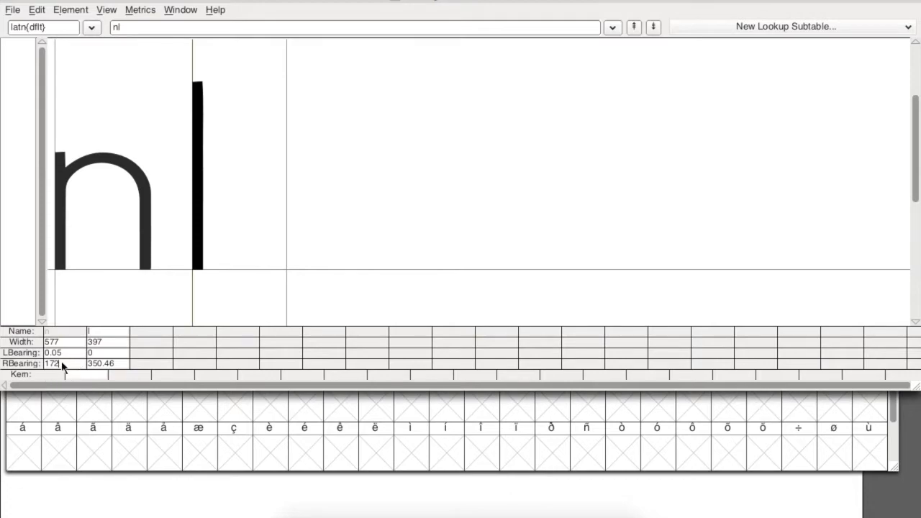
double_click(63, 367)
click(64, 366)
key(BackSpace)
text(k)
key(BackSpace)
text(l)
key(BackSpace)
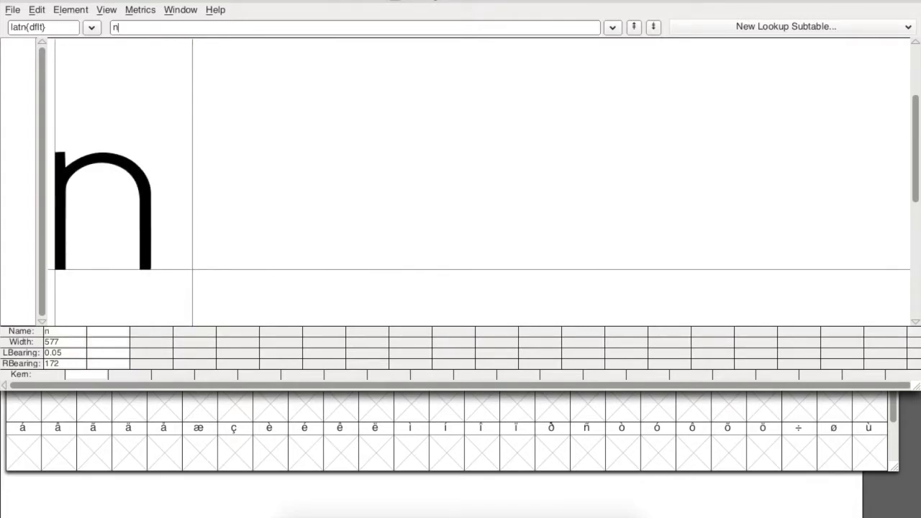
click(70, 365)
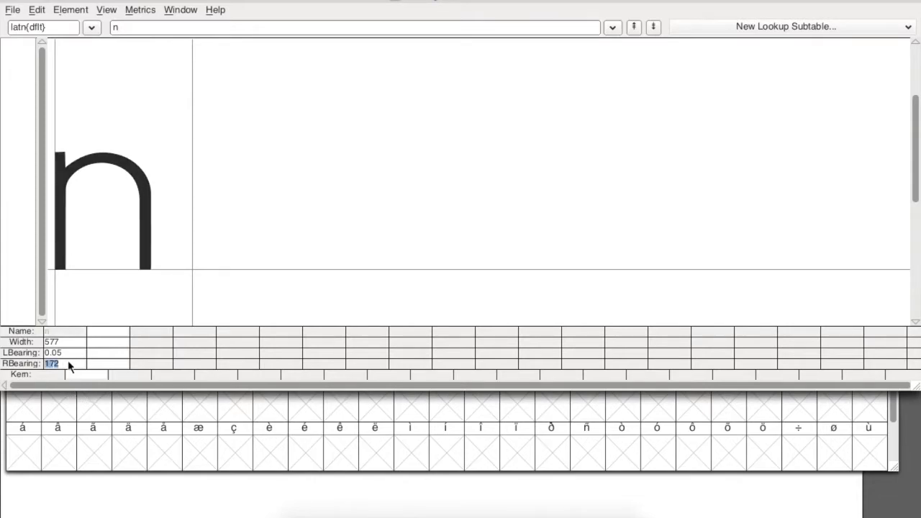
Preview O followed by po as the sample text in the metrics window, and clear it.
click(132, 32)
key(BackSpace)
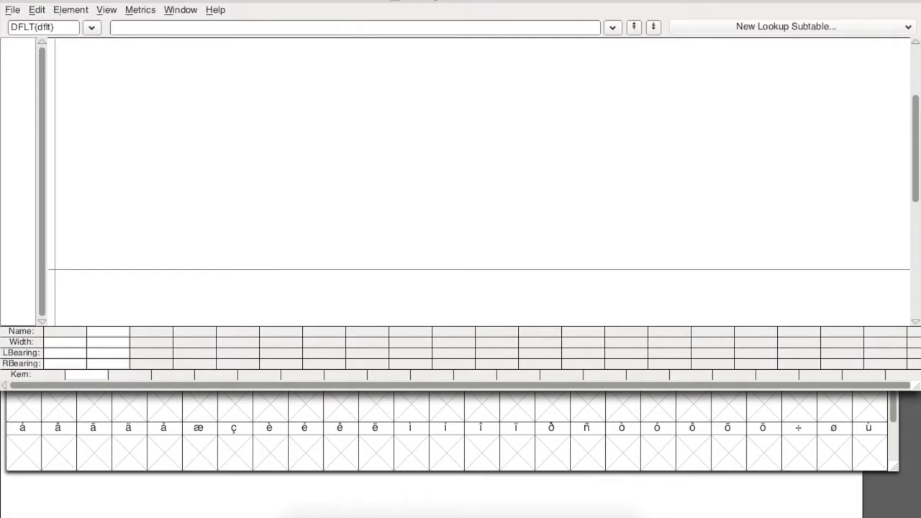
text(O)
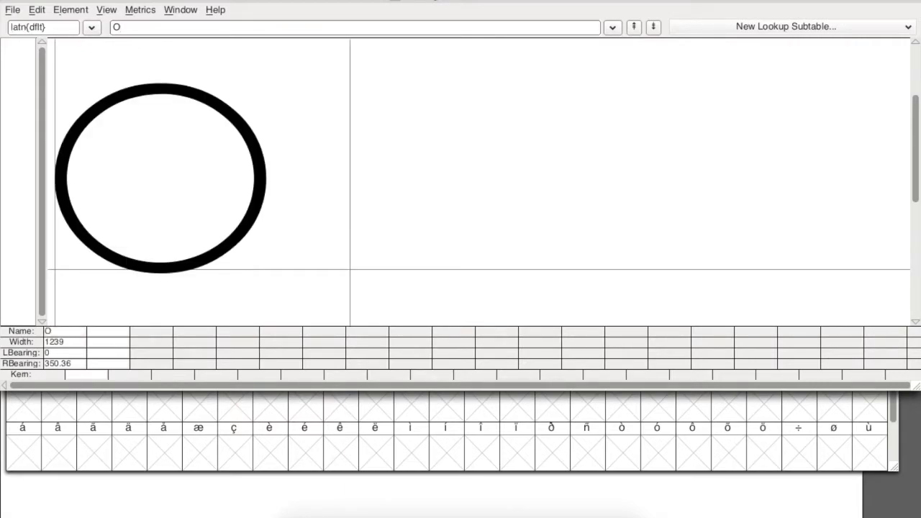
text(po)
key(BackSpace)
key(BackSpace)
key(BackSpace)
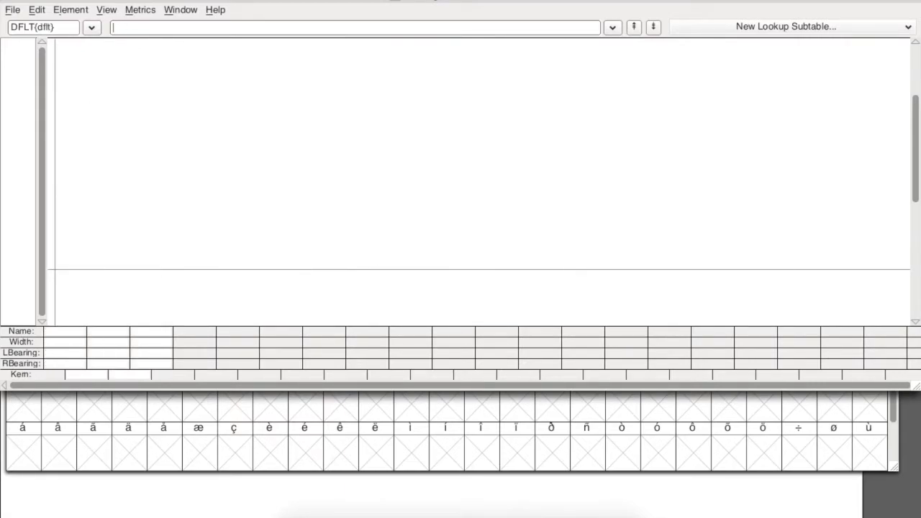
Preview the letters jpkem as the sample text, and clear them.
text(jpkem)
key(BackSpace)
key(BackSpace)
key(BackSpace)
key(BackSpace)
key(BackSpace)
Preview the pair jn, and replace it with a single n.
text(jn)
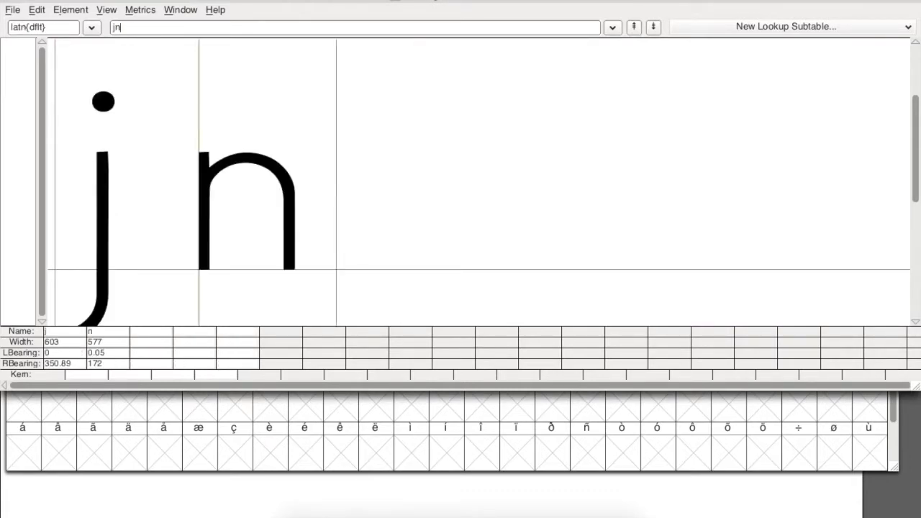
key(BackSpace)
key(BackSpace)
text(n)
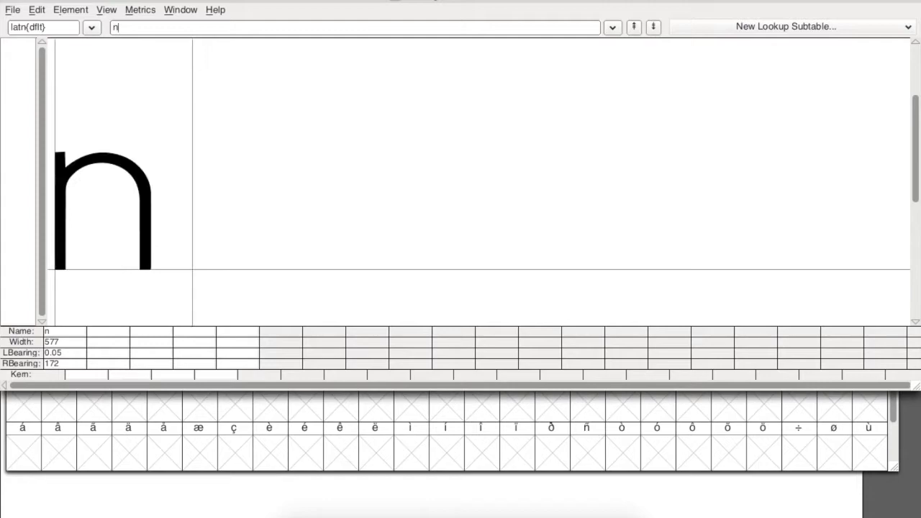
Preview the combinations nlll and nko, and close the metrics window.
text(lll)
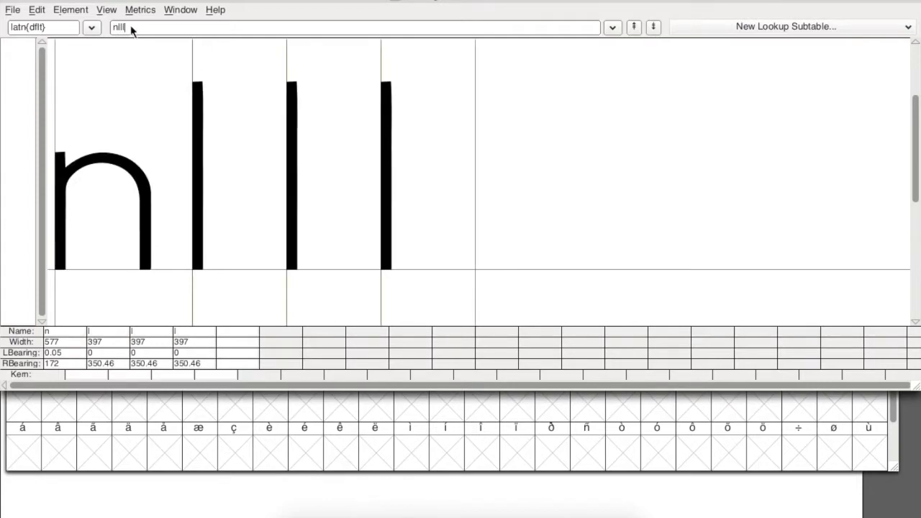
key(BackSpace)
key(BackSpace)
key(BackSpace)
text(ko)
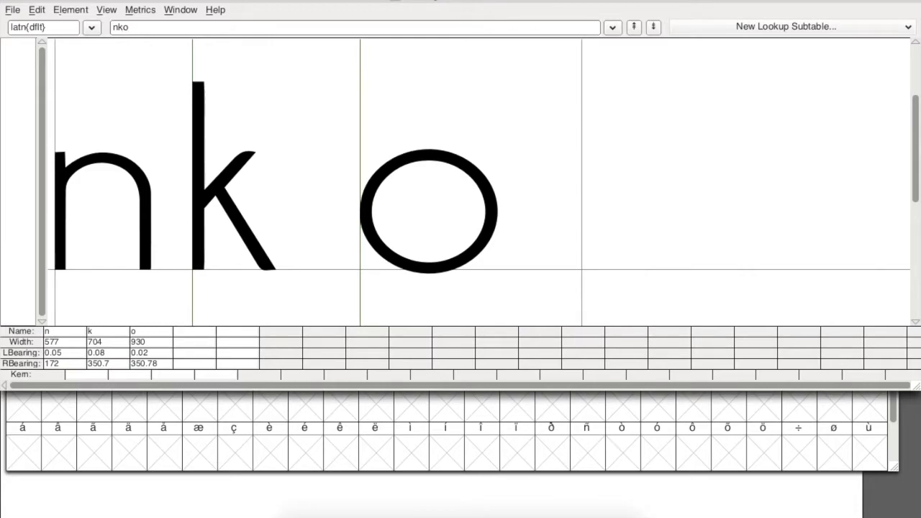
click(12, 1)
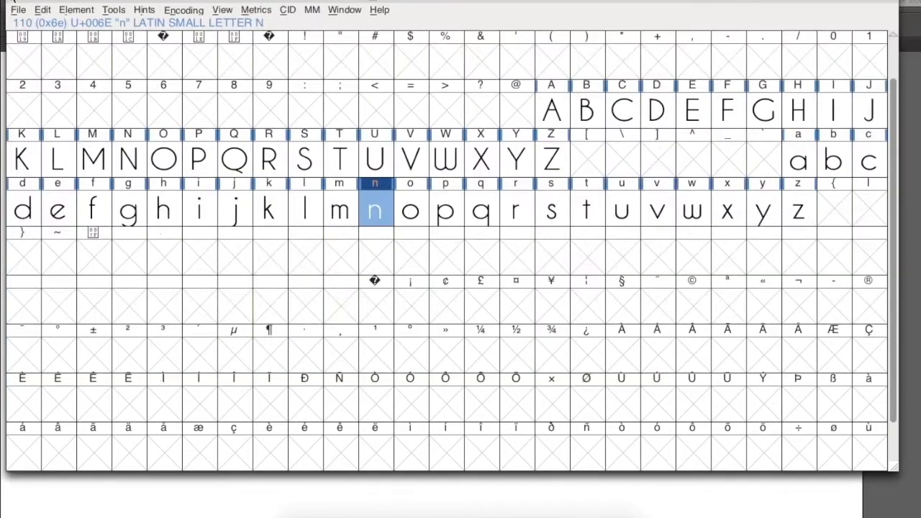
Select all uppercase glyphs A to Z together with all lowercase glyphs a to z in the font window.
click(553, 113)
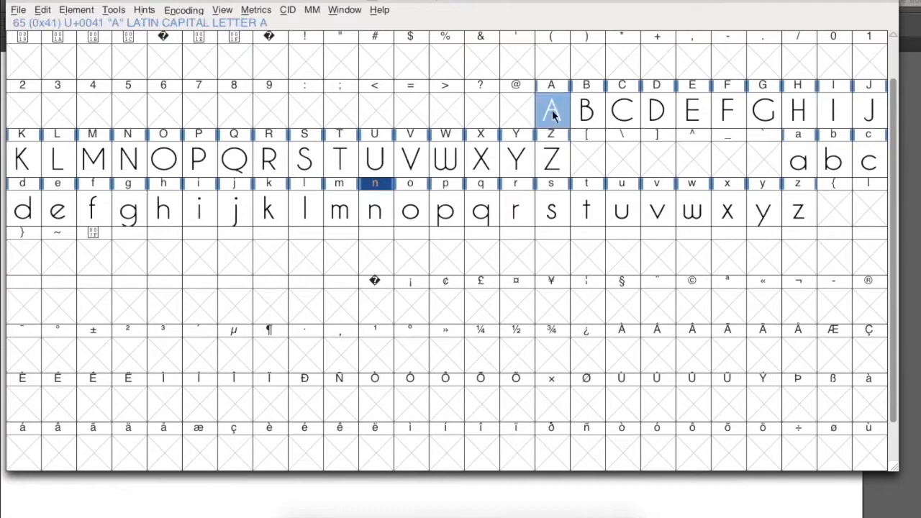
drag(336, 0, 331, 0)
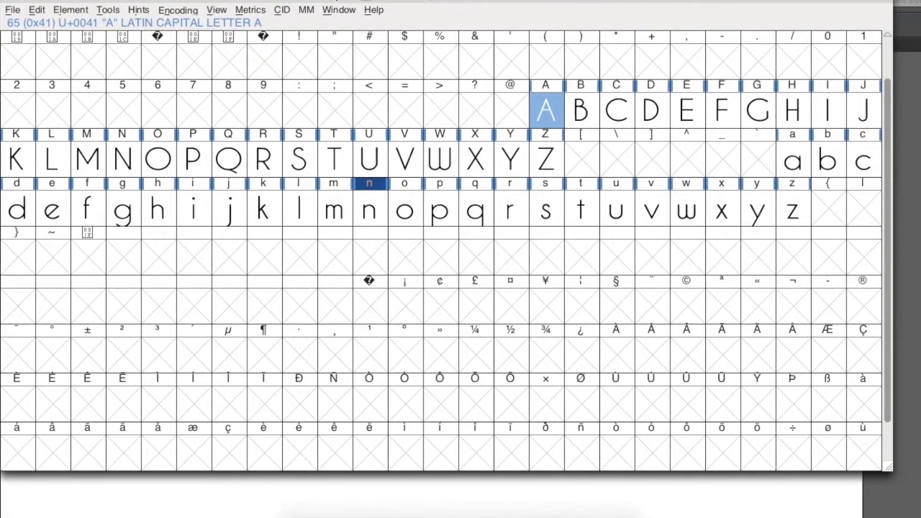
click(513, 156)
click(547, 107)
drag(545, 123, 550, 154)
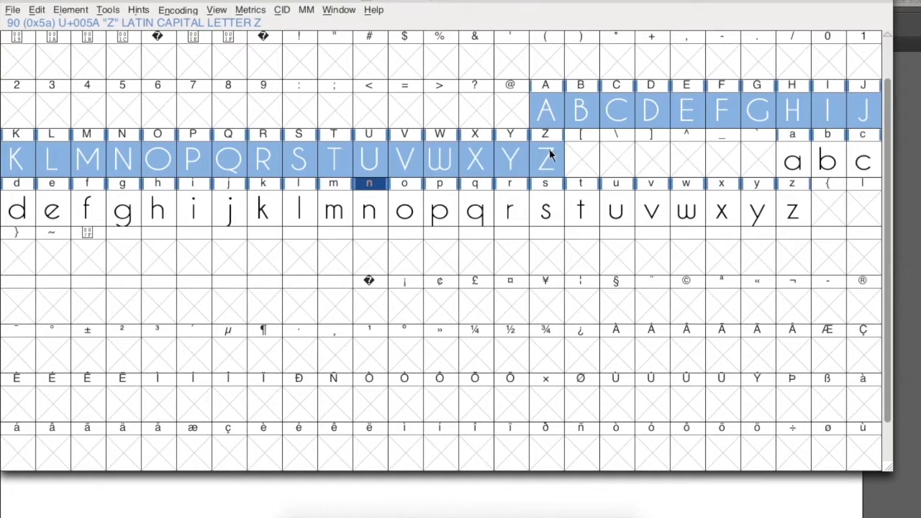
ctrl+click(793, 166)
shift+click(795, 202)
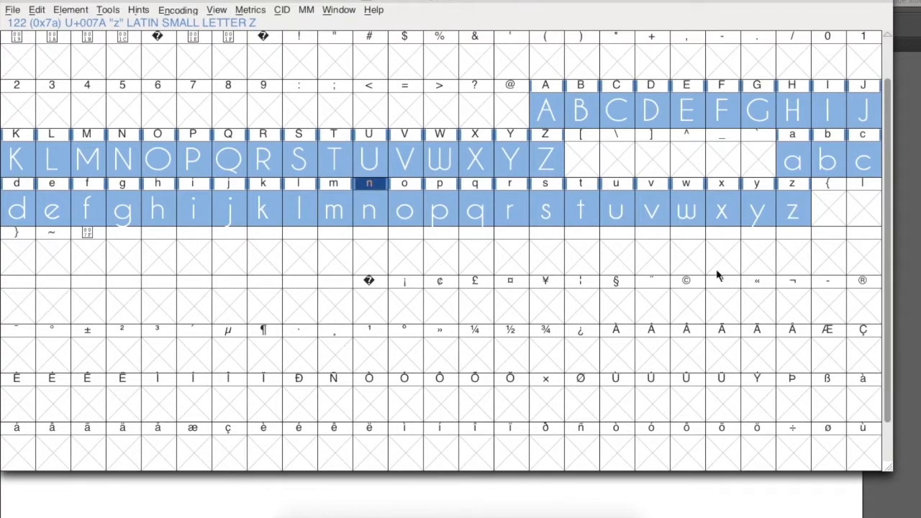
ctrl+click(478, 345)
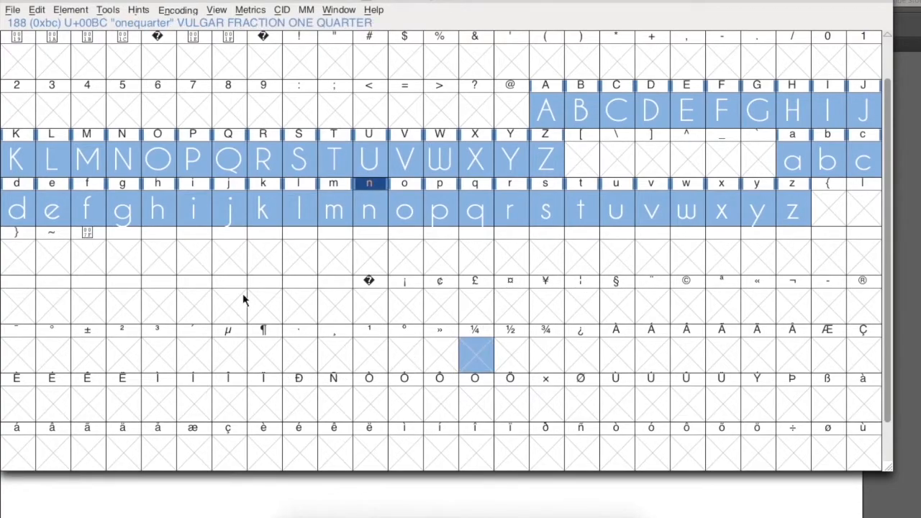
ctrl+click(21, 99)
ctrl+click(40, 107)
ctrl+click(86, 63)
ctrl+click(82, 72)
ctrl+click(43, 113)
ctrl+click(22, 113)
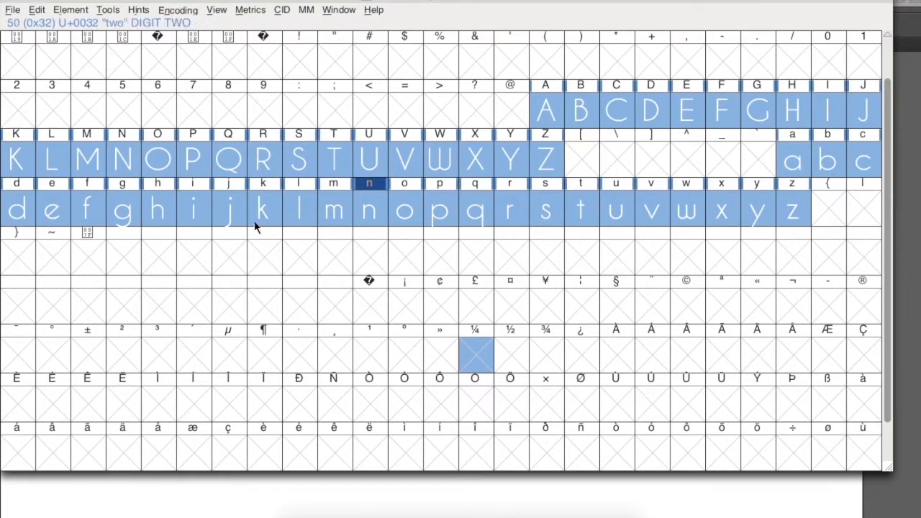
ctrl+click(476, 354)
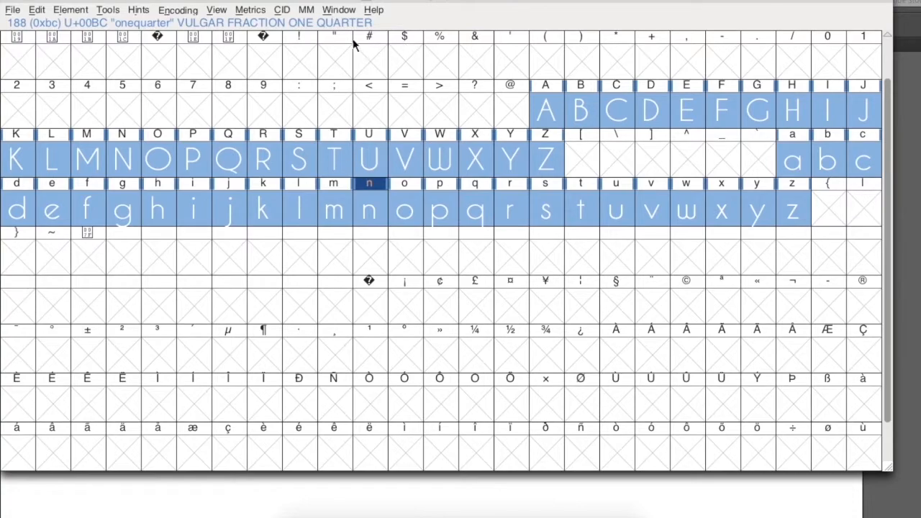
Set the right bearing of all selected letter glyphs to 172.
drag(214, 0, 221, 0)
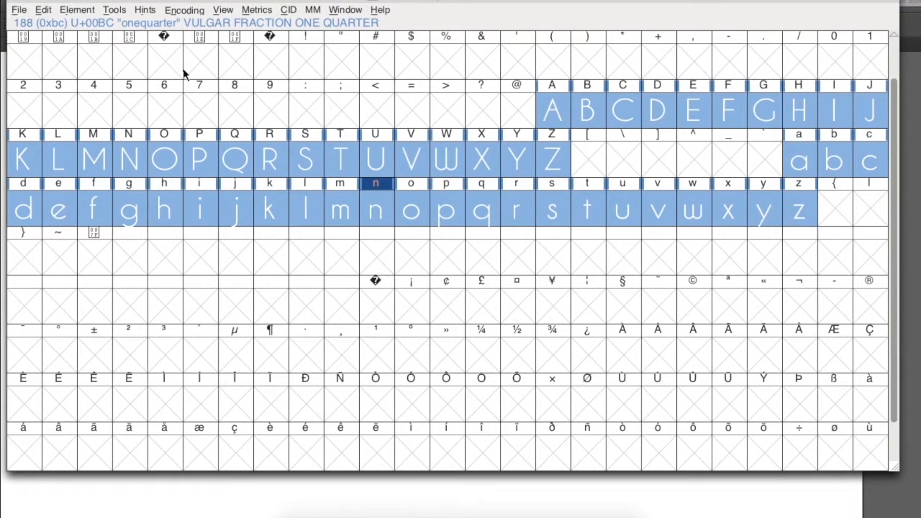
click(252, 10)
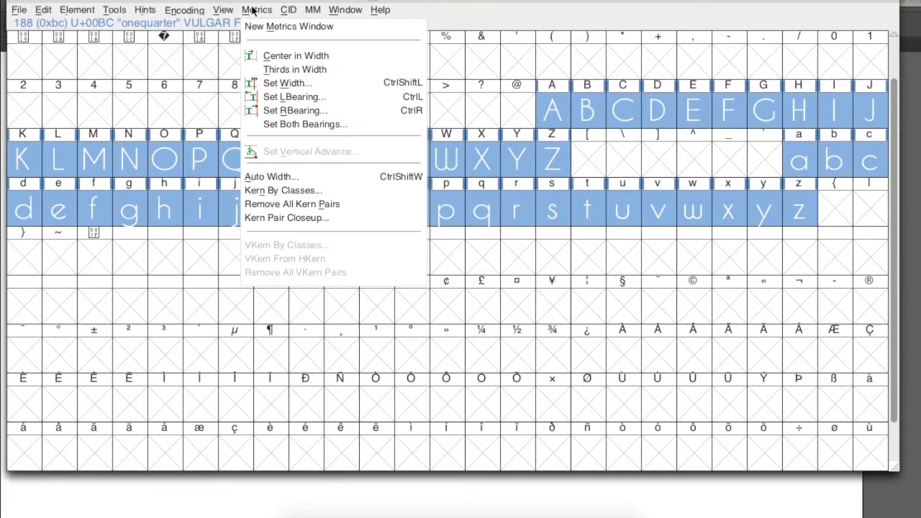
click(284, 112)
drag(440, 230, 405, 115)
click(514, 137)
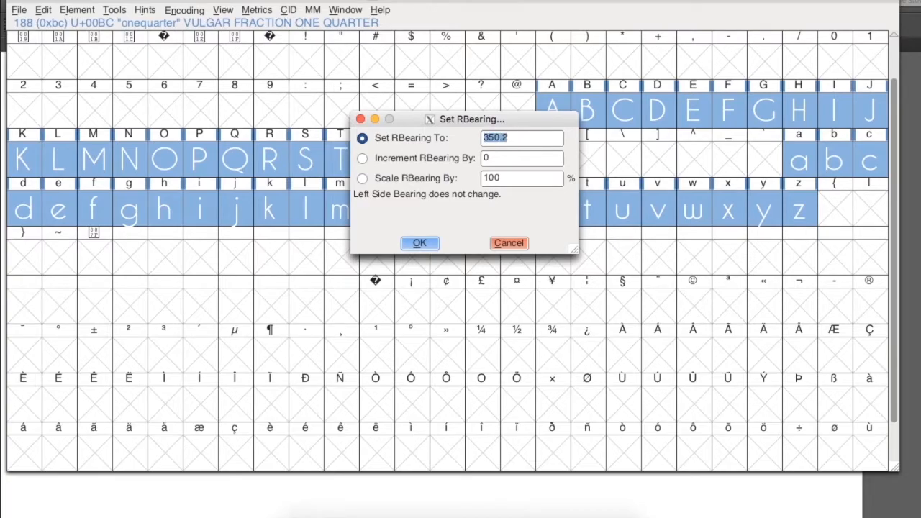
text(172)
click(420, 244)
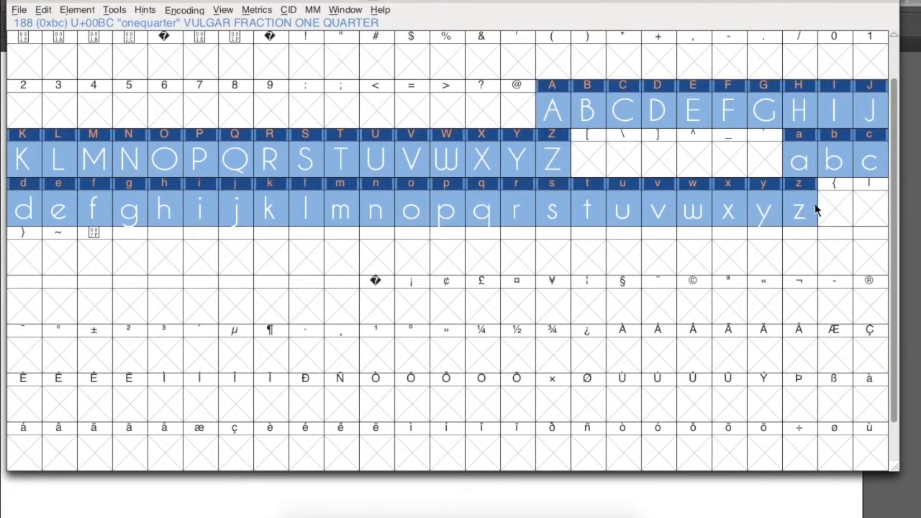
Open a metrics window and preview the word Hola.
click(346, 10)
click(368, 47)
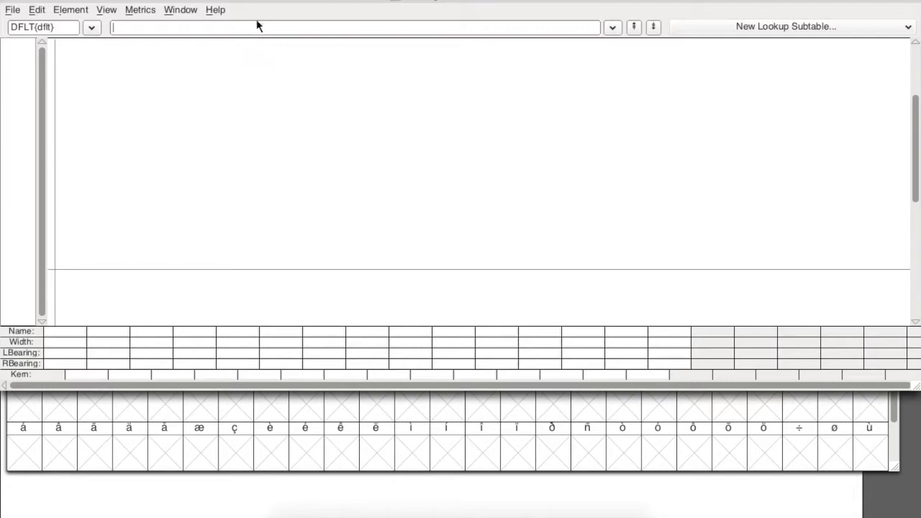
text(Hola)
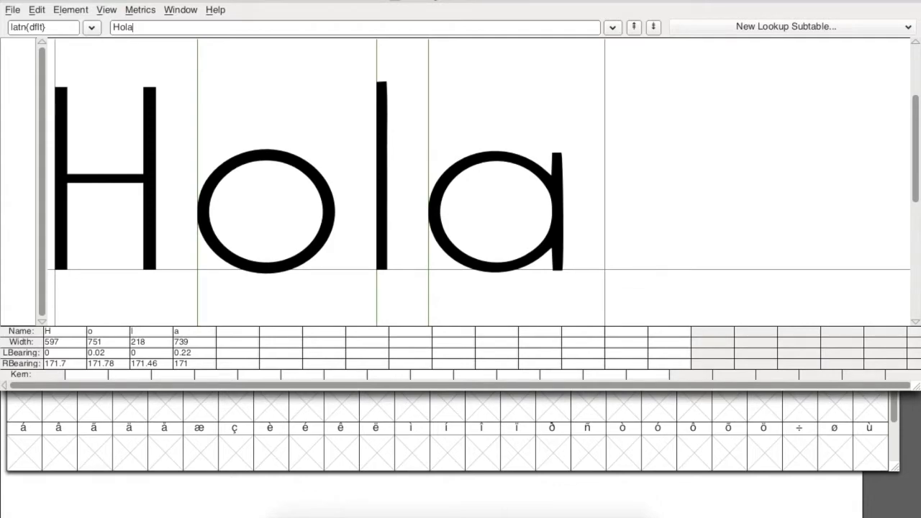
Replace the sample word in the metrics window with nuevo.
key(BackSpace)
key(BackSpace)
key(BackSpace)
key(BackSpace)
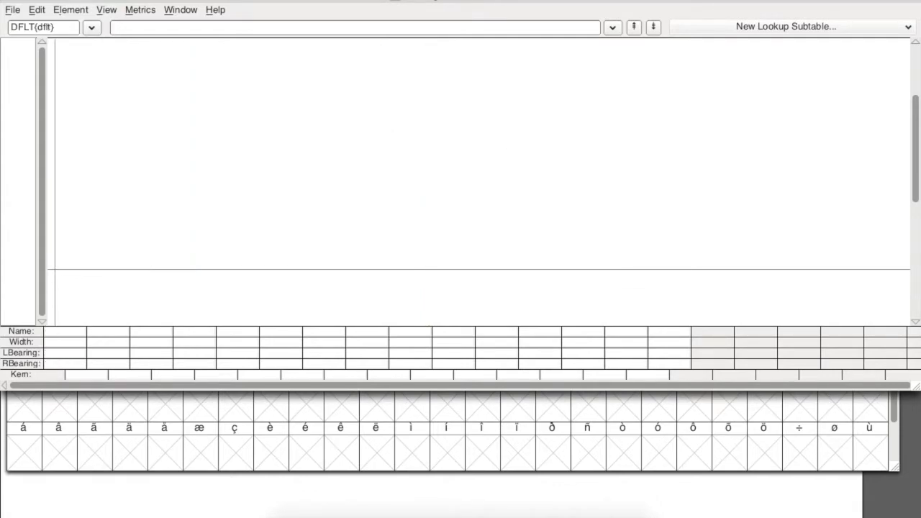
text(nuev)
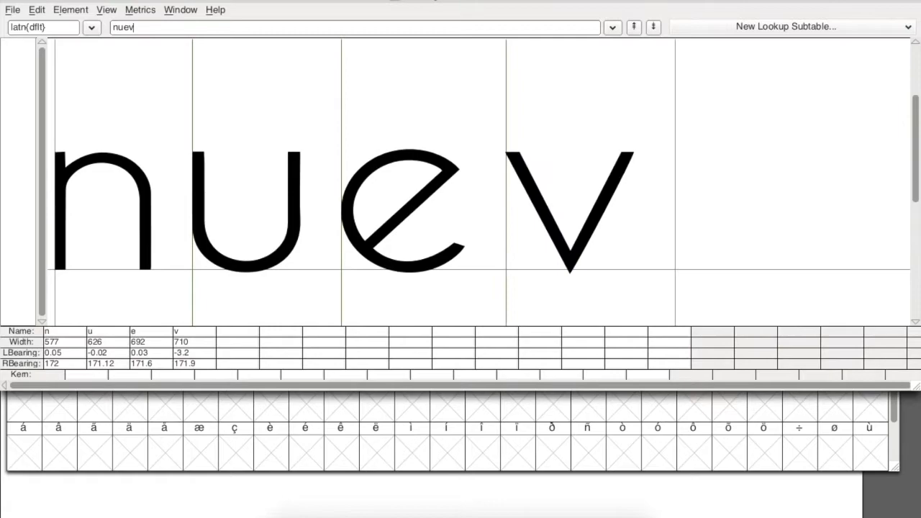
text(o)
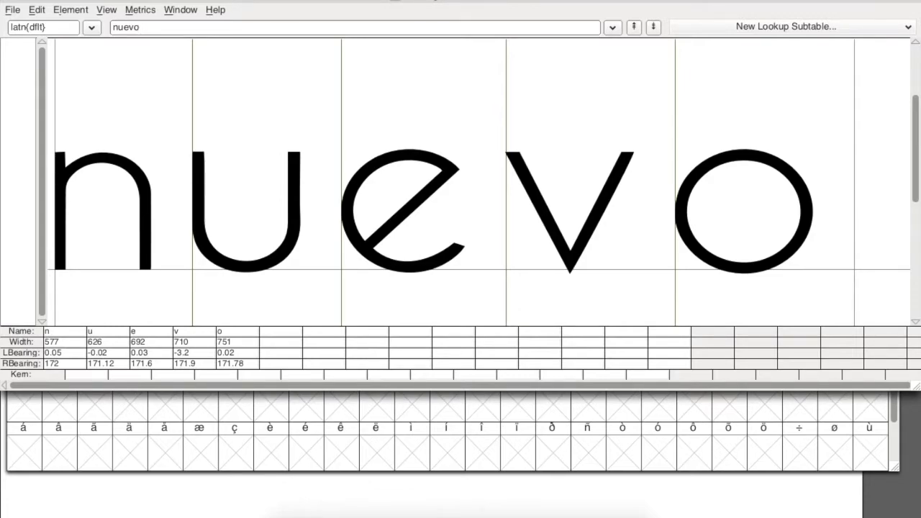
Try right bearings of 162 and 122 for the n in the word nuevo.
click(76, 364)
key(BackSpace)
key(BackSpace)
text(42)
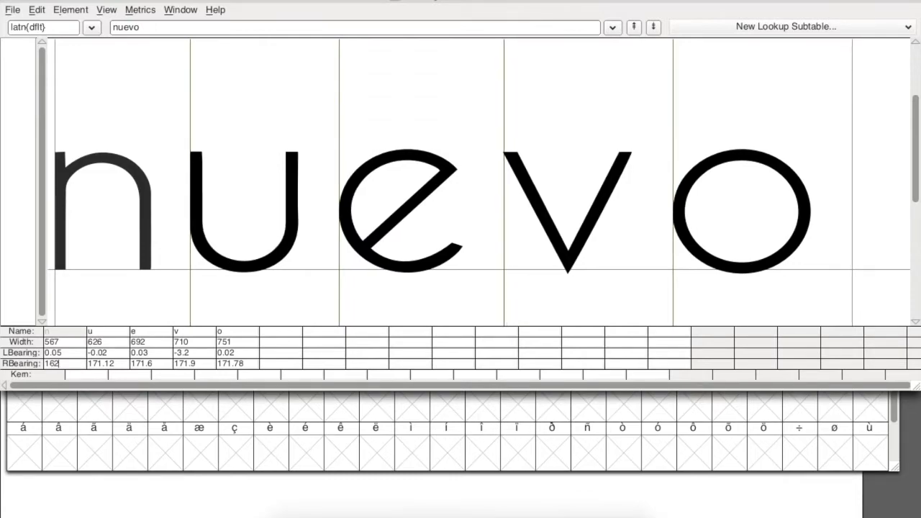
key(BackSpace)
key(BackSpace)
text(22)
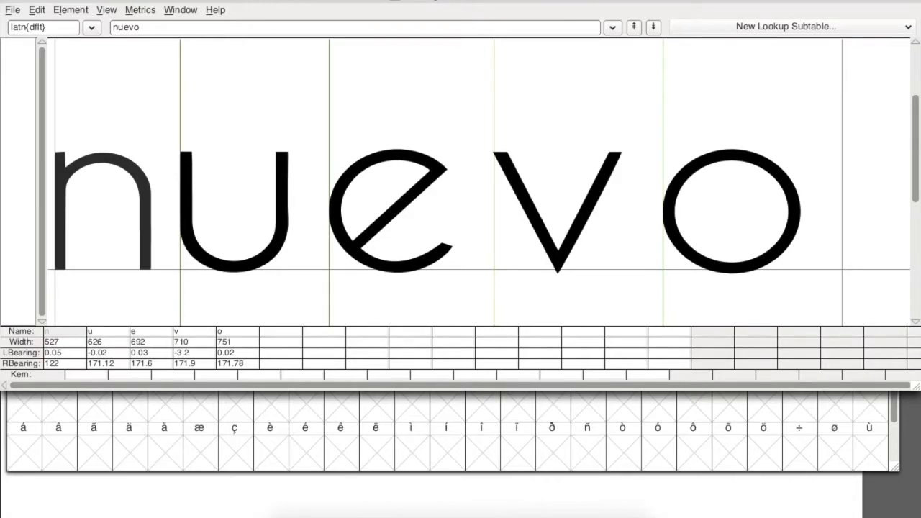
Set the n's right bearing to 112 and close the metrics window.
key(BackSpace)
key(BackSpace)
text(12)
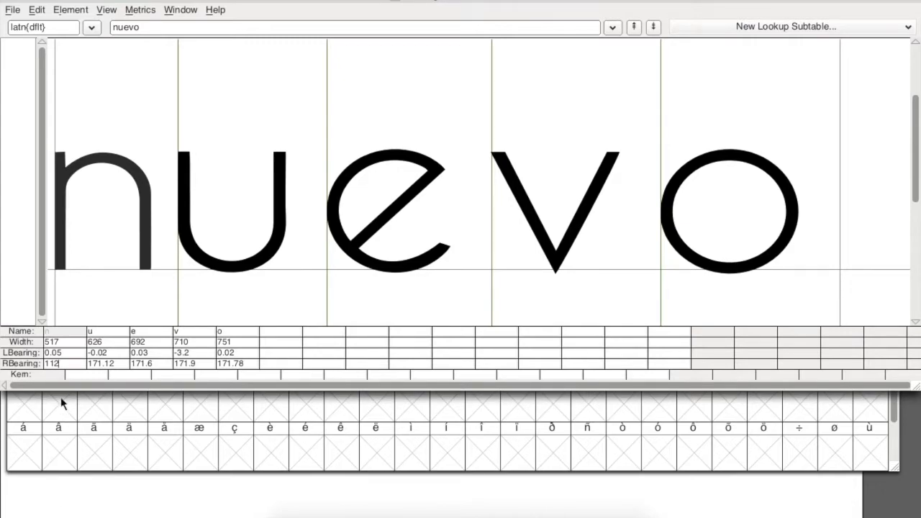
double_click(66, 365)
click(10, 1)
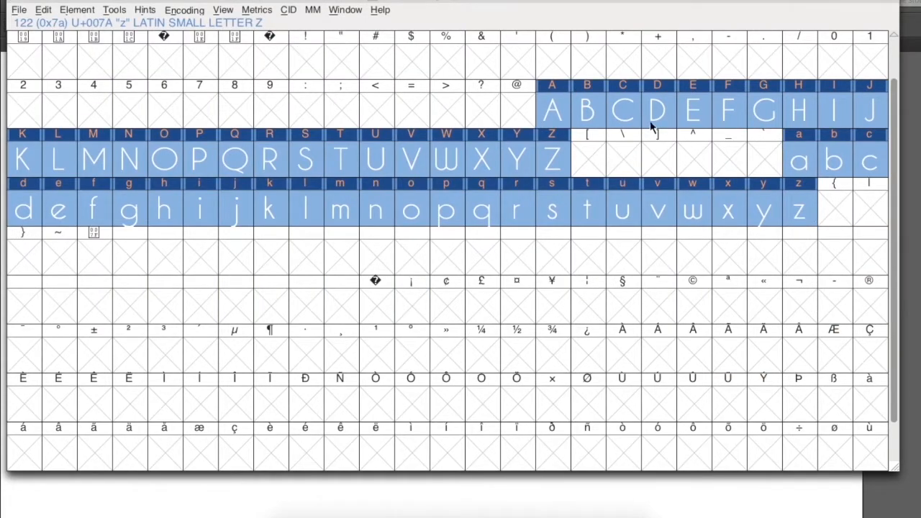
Reselect all uppercase and lowercase letter glyphs and set their right bearing to 112.
click(599, 149)
drag(555, 108, 558, 142)
drag(792, 163, 792, 189)
click(260, 10)
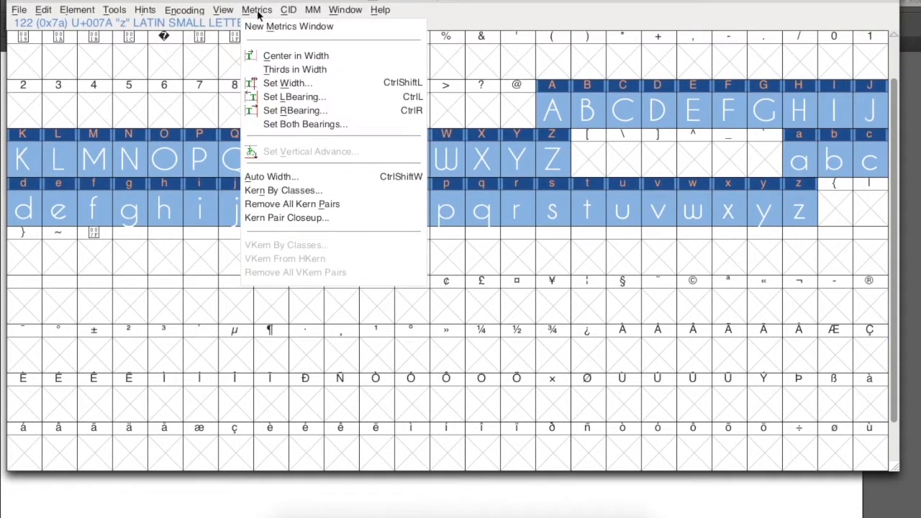
click(289, 112)
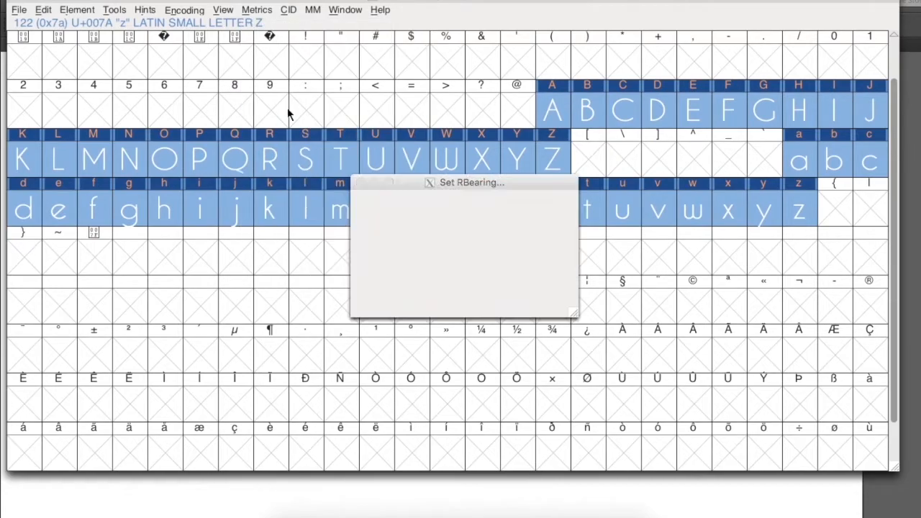
drag(425, 181, 409, 144)
click(499, 169)
double_click(499, 169)
text(112)
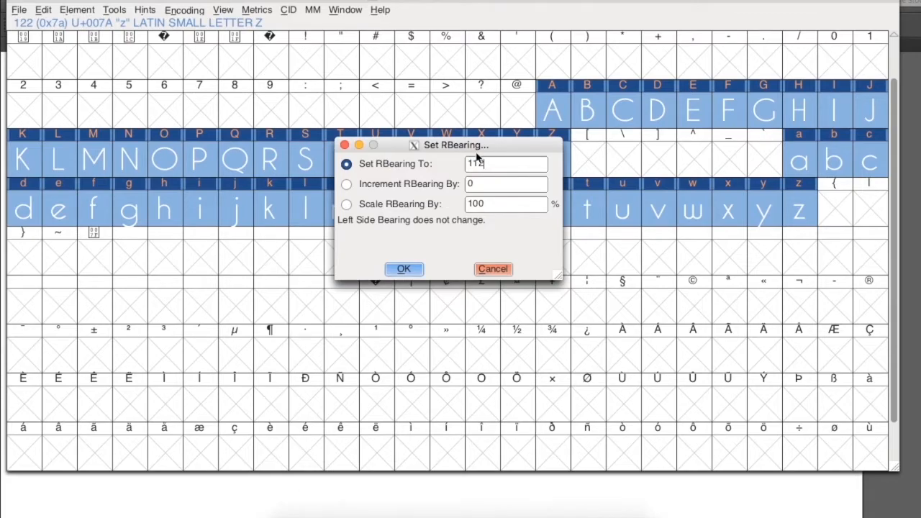
click(401, 270)
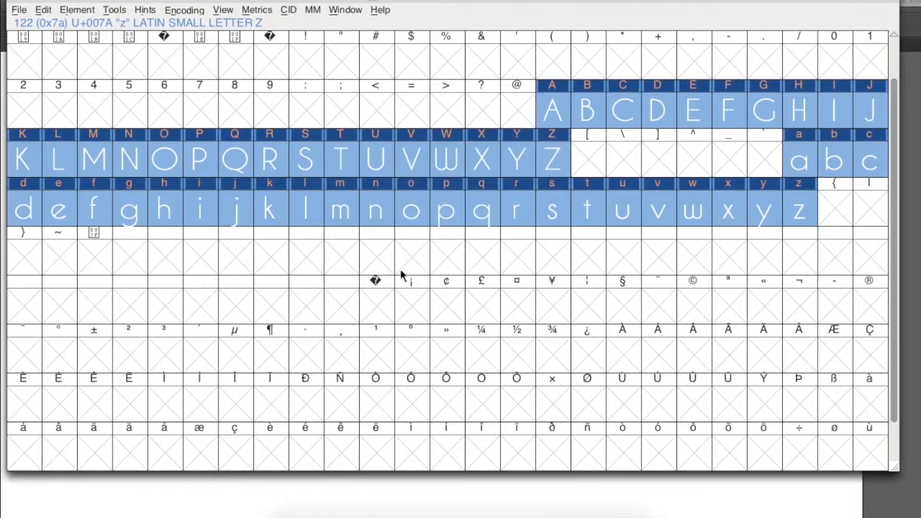
Deselect the letters, then check the new spacing on the sample word nuevo in a new metrics window.
click(647, 251)
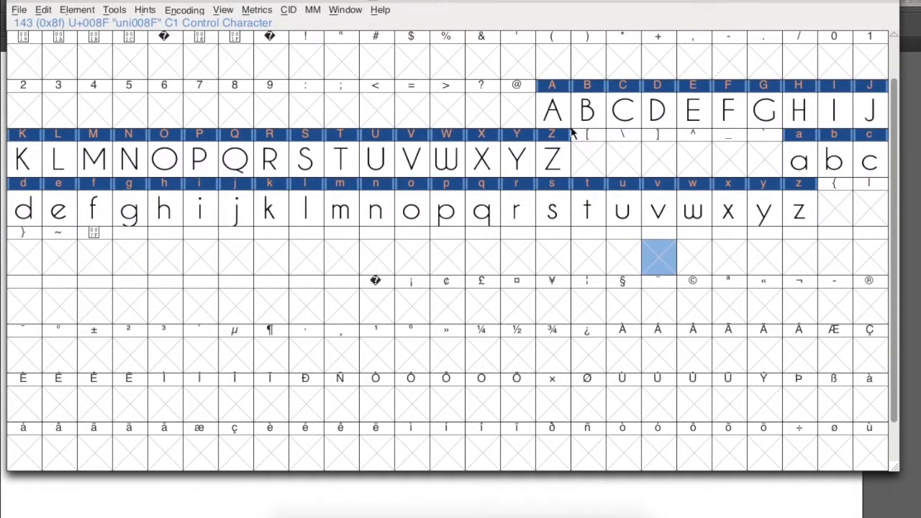
click(558, 109)
click(350, 10)
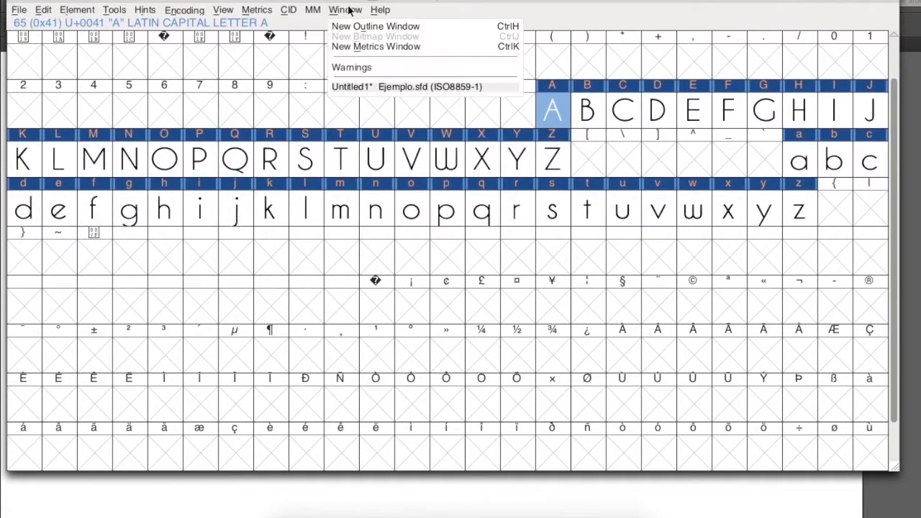
click(376, 47)
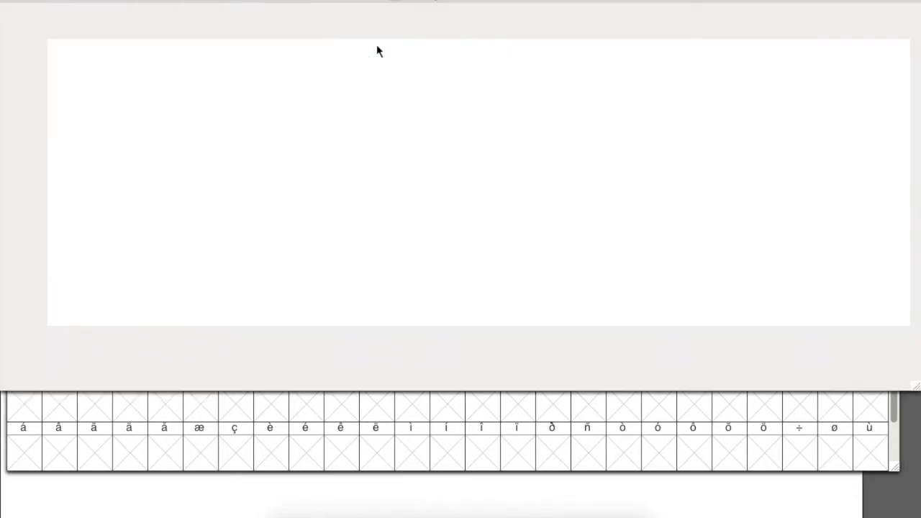
click(216, 29)
key(BackSpace)
text(nuevo)
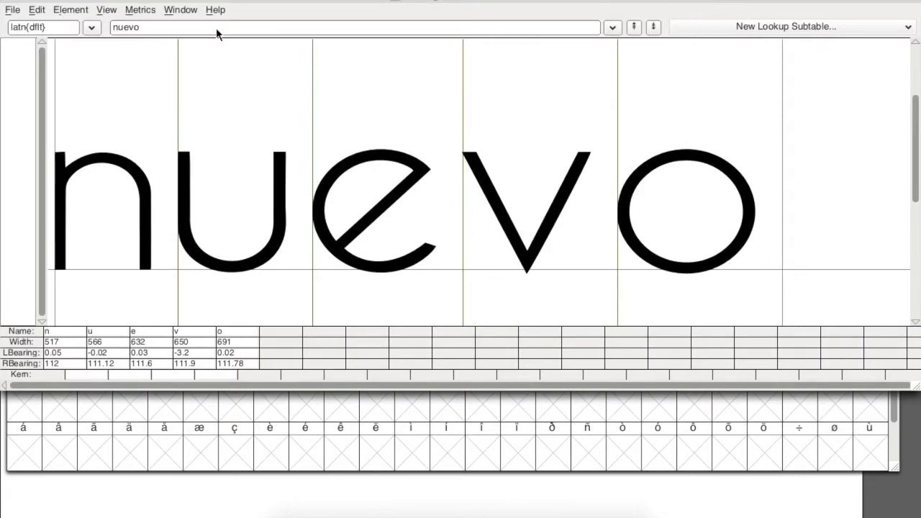
Replace the sample word in the metrics window with Hola and examine the spacing between its letters.
key(BackSpace)
key(BackSpace)
key(BackSpace)
key(BackSpace)
key(BackSpace)
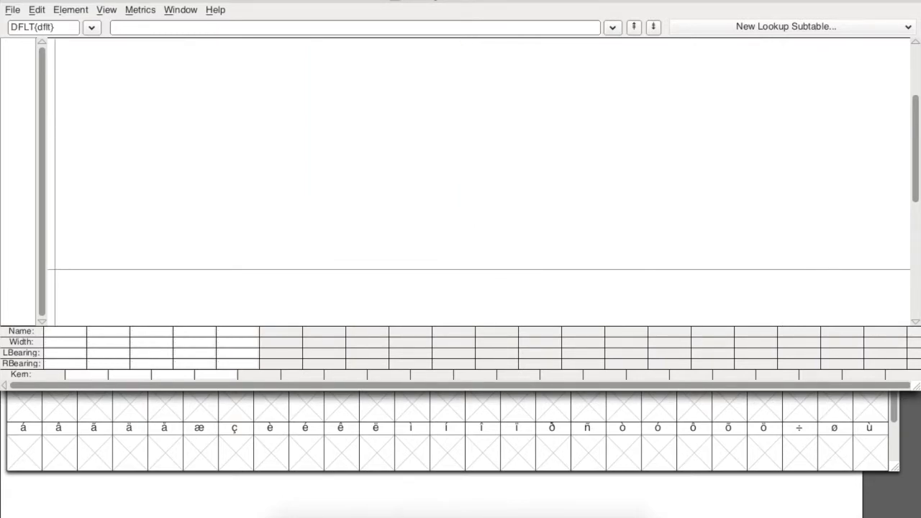
text(Hola)
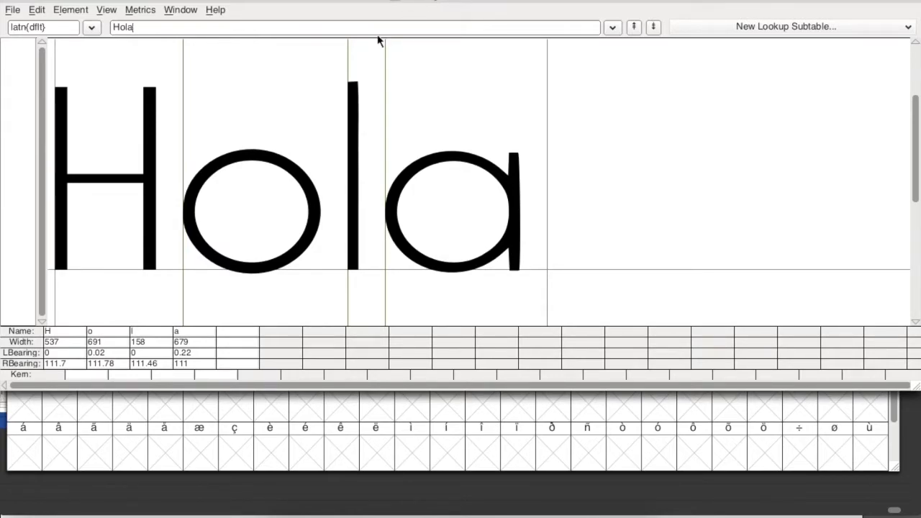
mouse_move(358, 108)
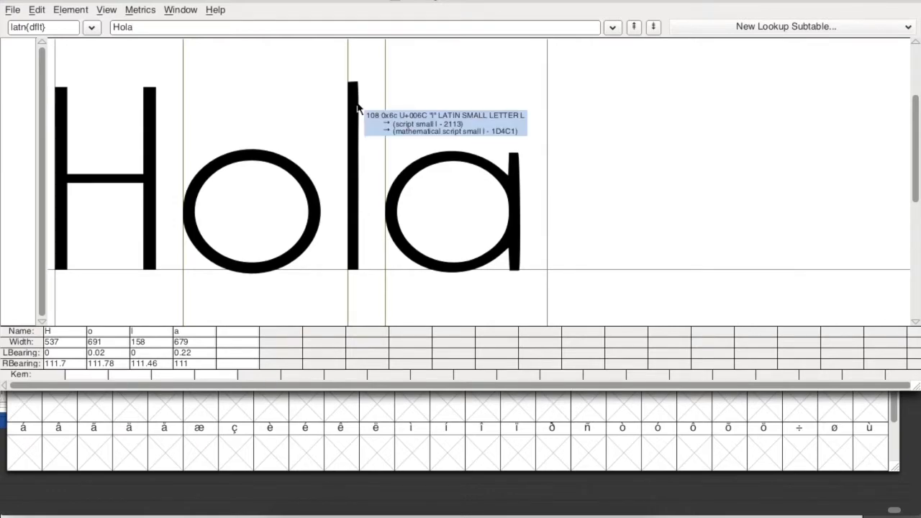
mouse_move(476, 178)
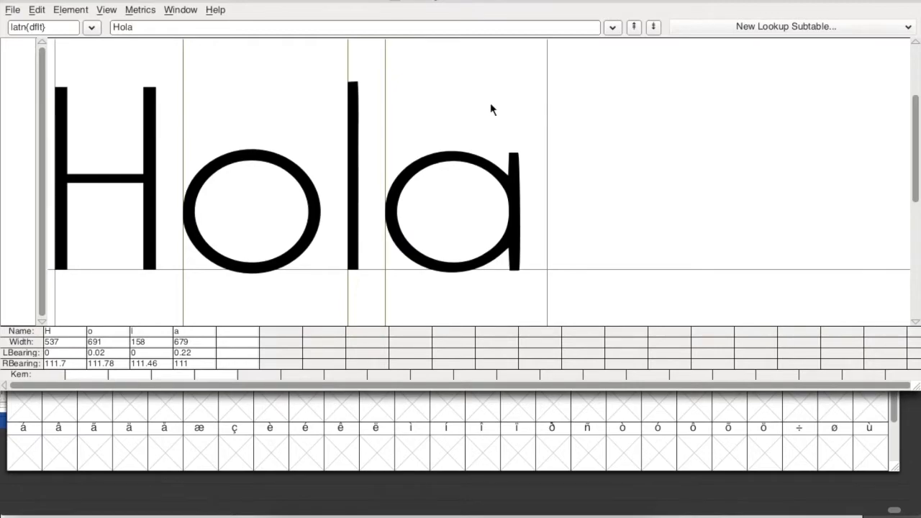
Switch to Finder, preview the OH image full screen to compare its two rows of letter spacing, and close the preview.
click(288, 510)
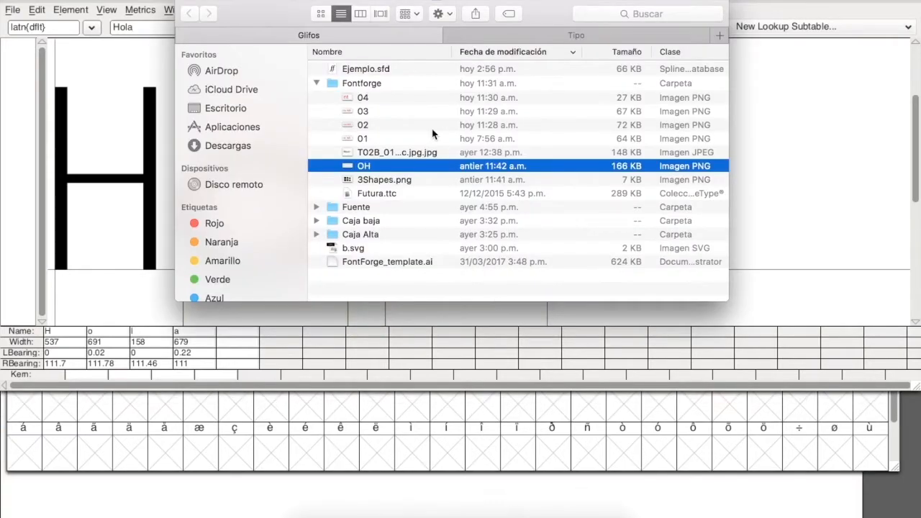
key(space)
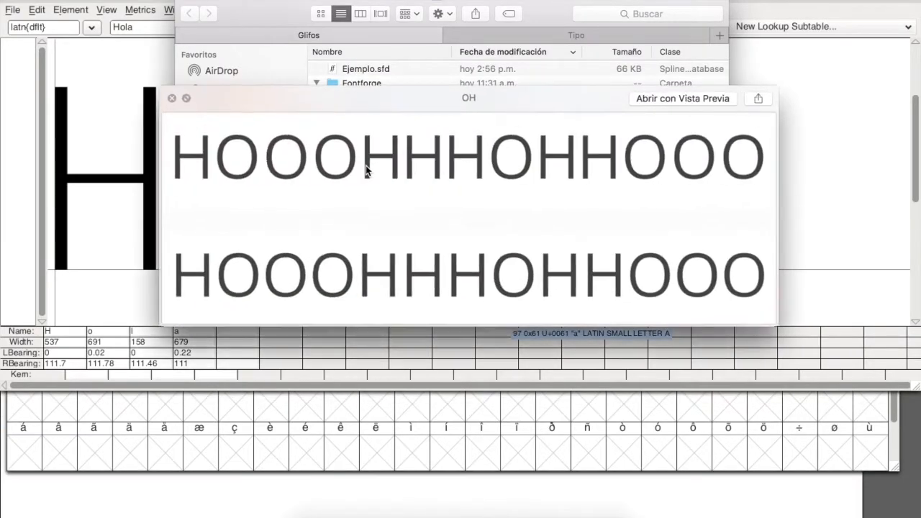
click(185, 98)
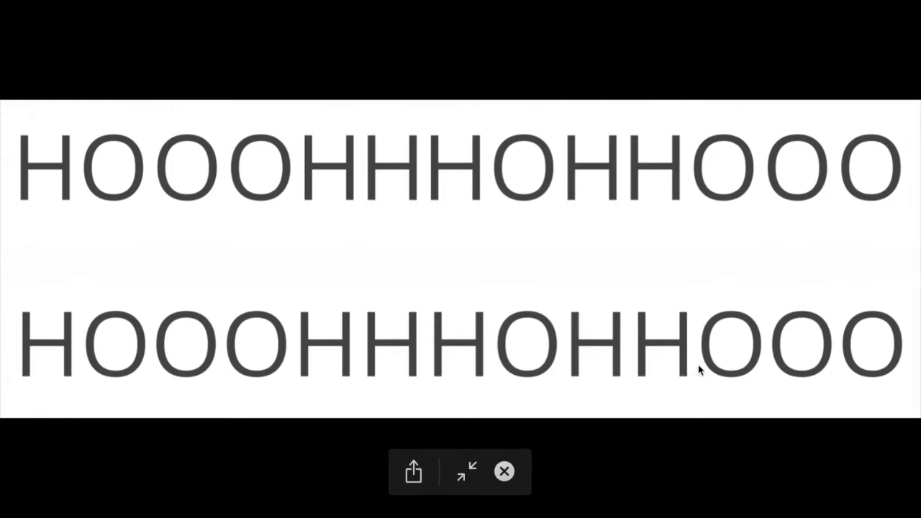
key(Escape)
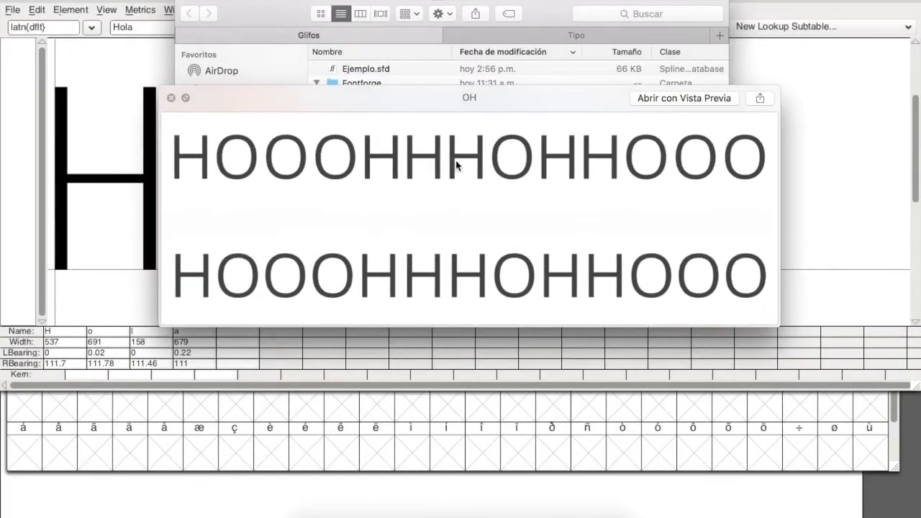
click(172, 98)
Preview images 01, 02, 03 and 04 in the Fontforge folder to study the spacing proportions of the letter pairs.
click(382, 139)
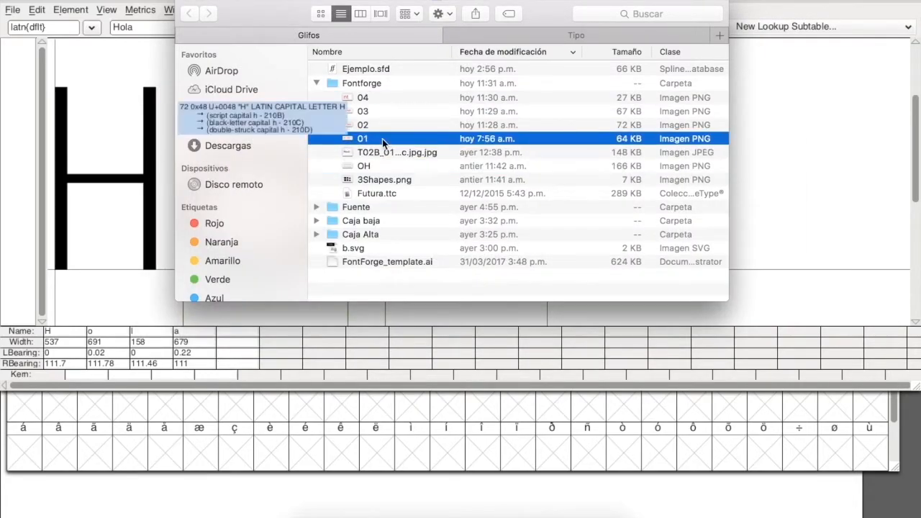
key(space)
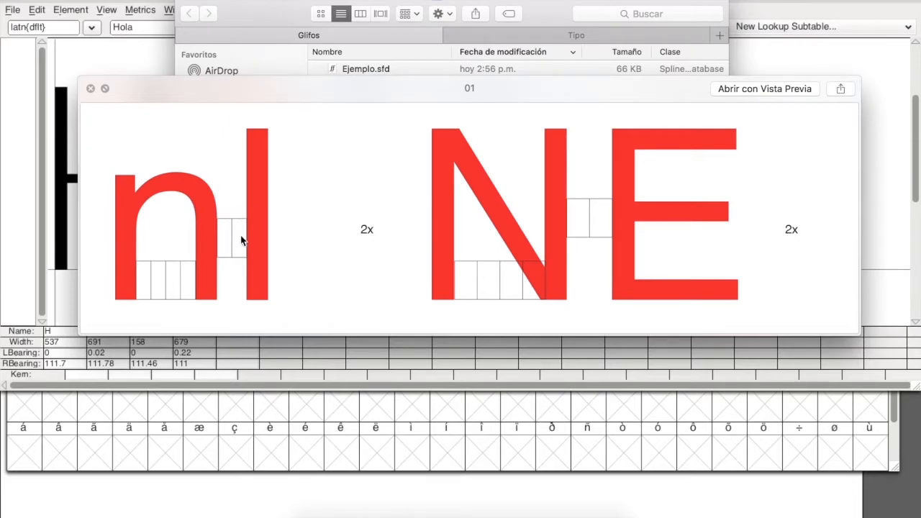
key(Down)
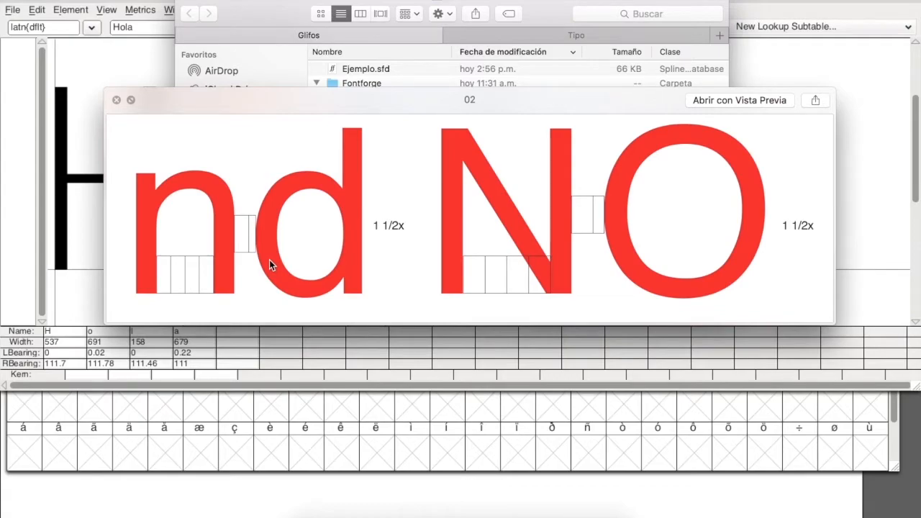
key(Down)
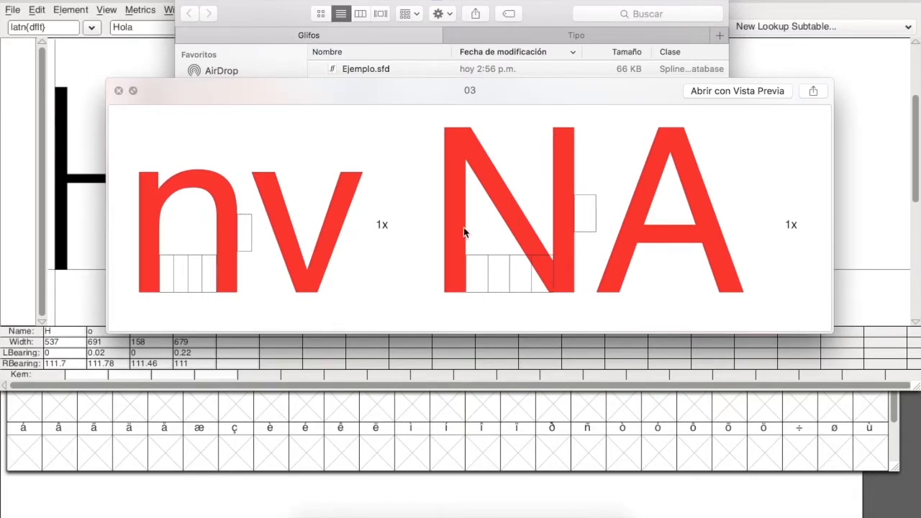
key(Down)
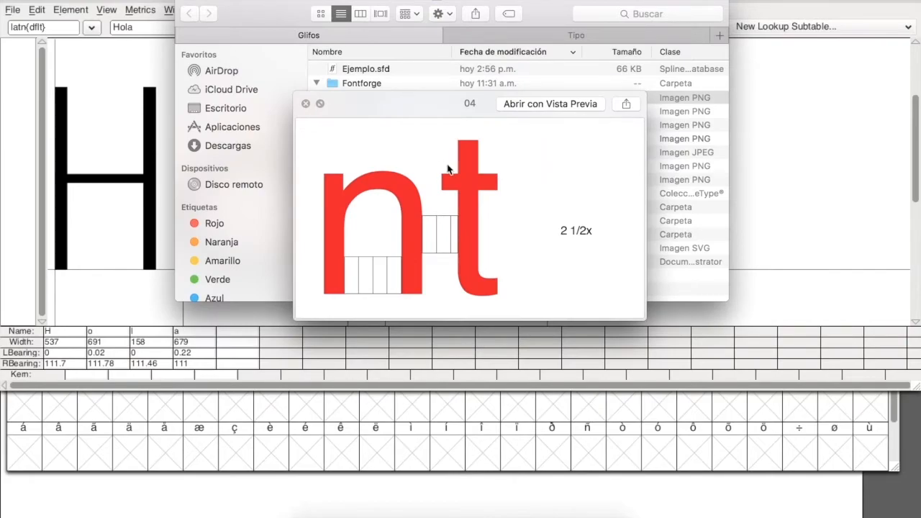
Compare the letter-pair spacing diagrams in images 01 to 04 once more, and dismiss the preview and the Finder window.
drag(390, 109, 390, 210)
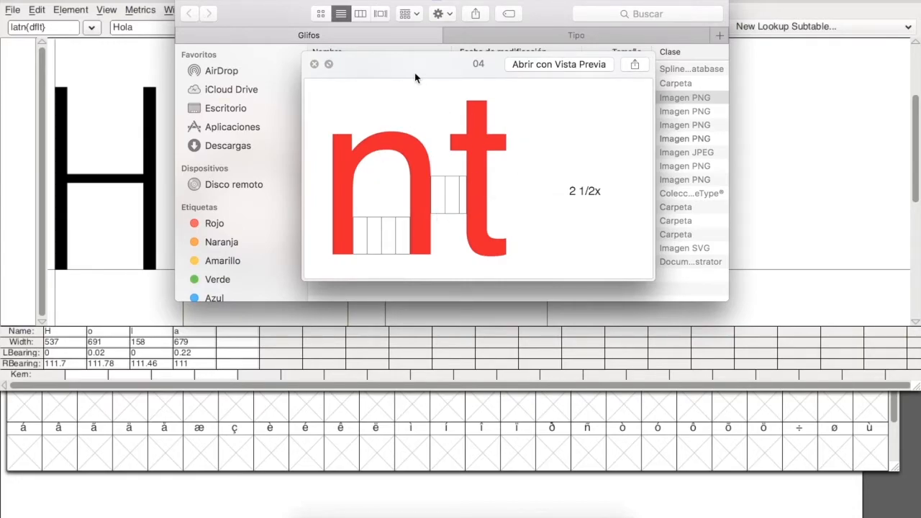
drag(419, 76, 427, 69)
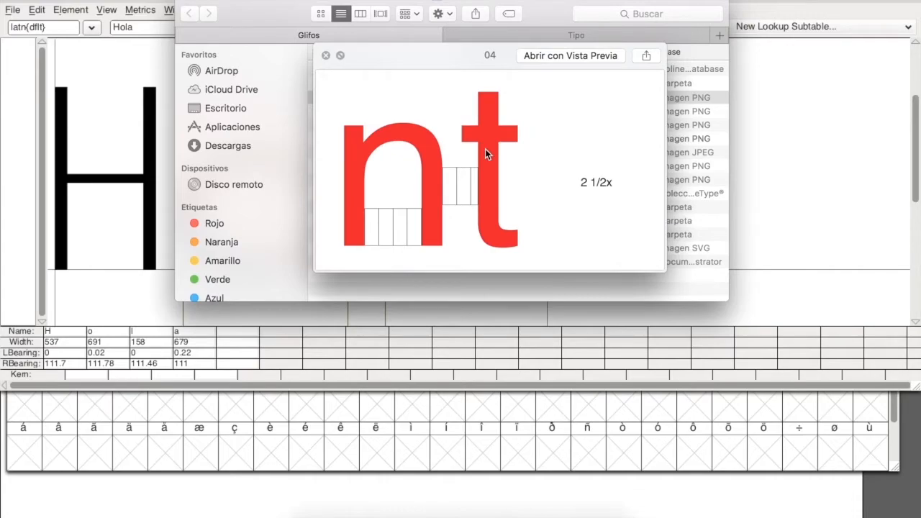
key(Up)
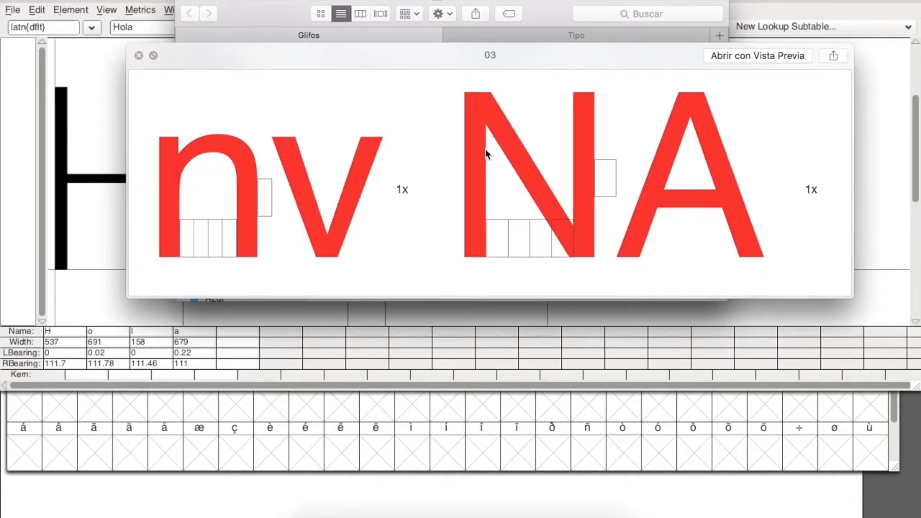
key(Down)
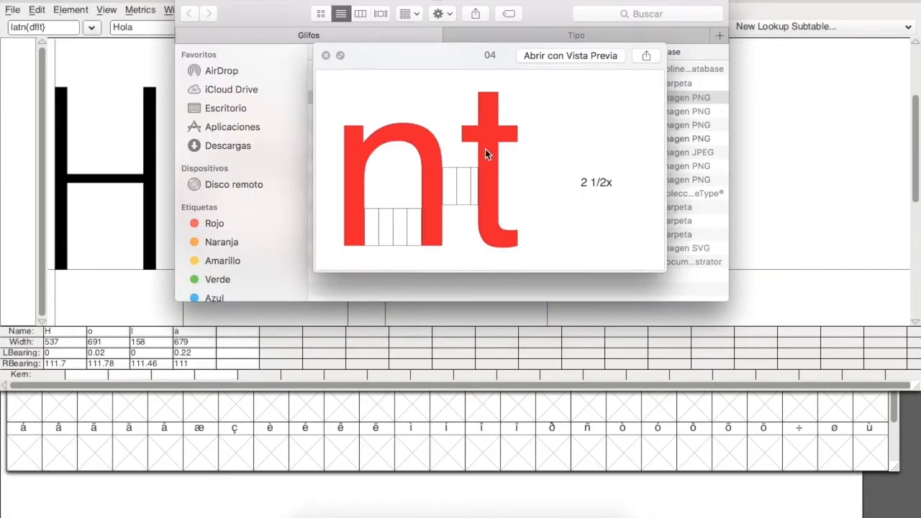
key(Up)
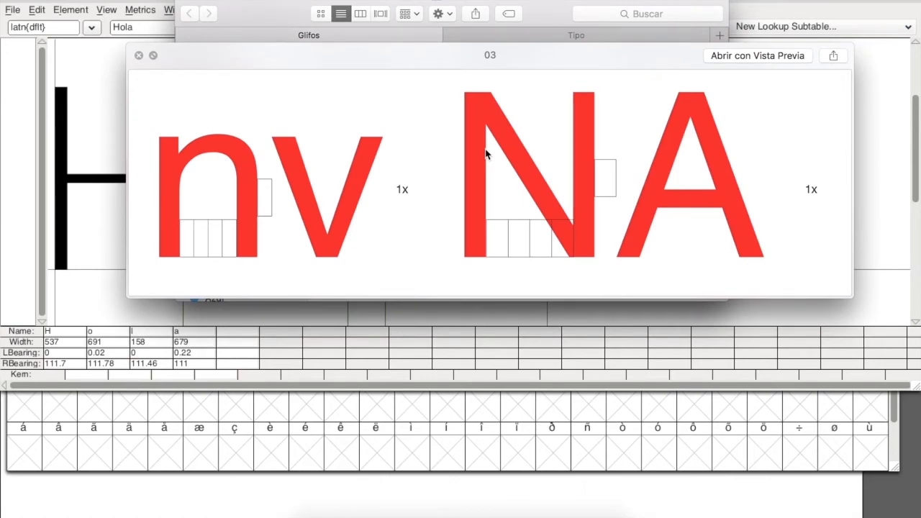
key(Up)
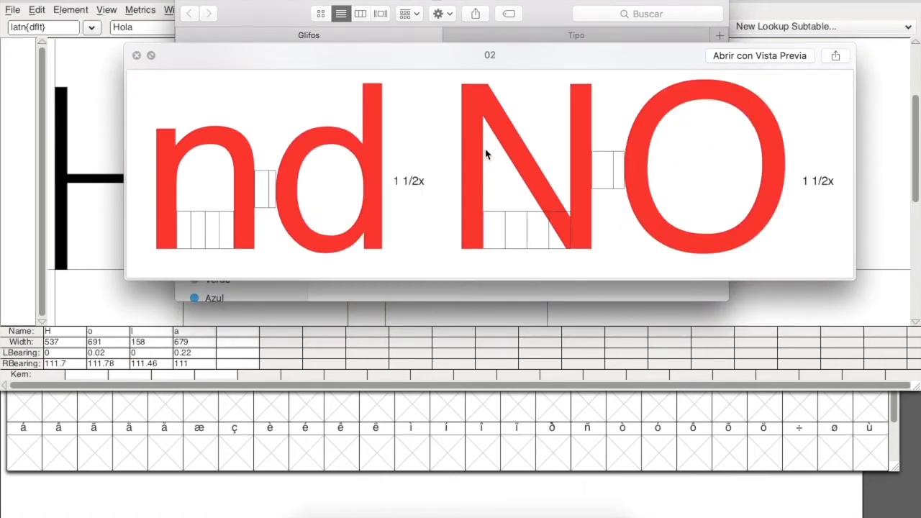
key(Up)
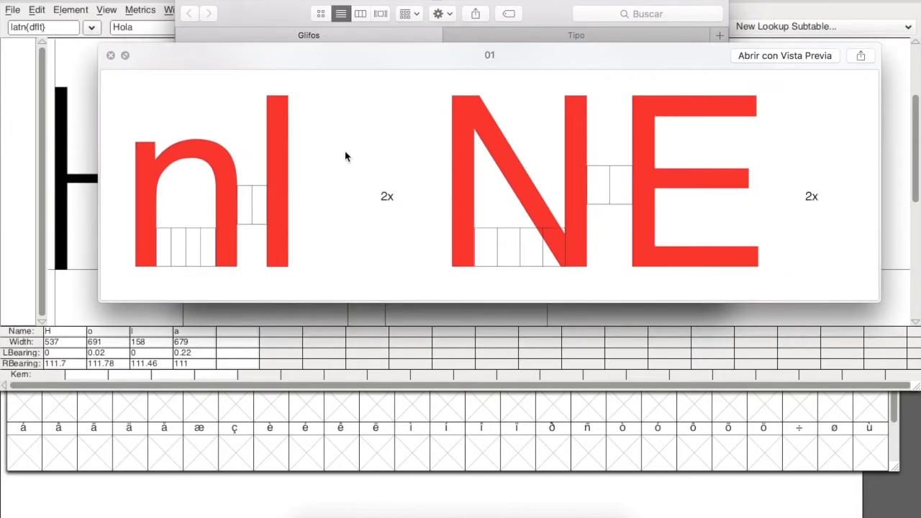
key(Down)
key(Down)
key(Down)
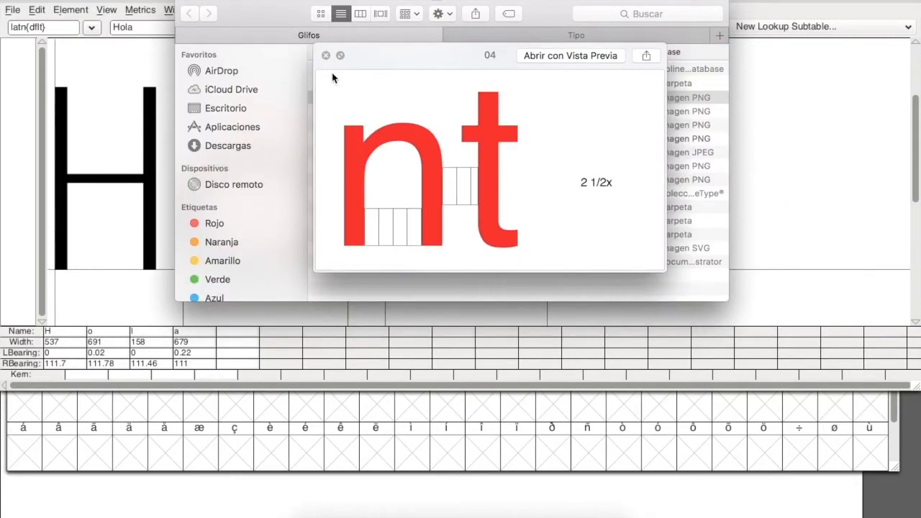
click(327, 57)
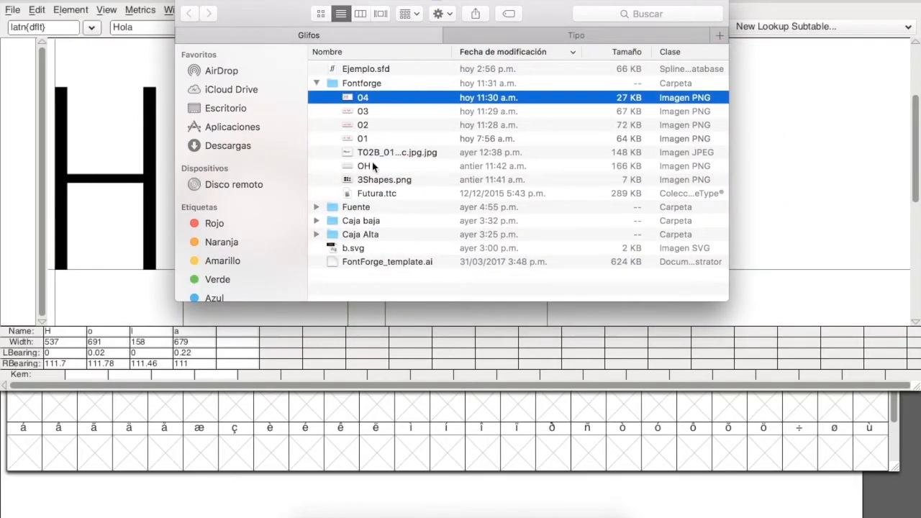
click(367, 138)
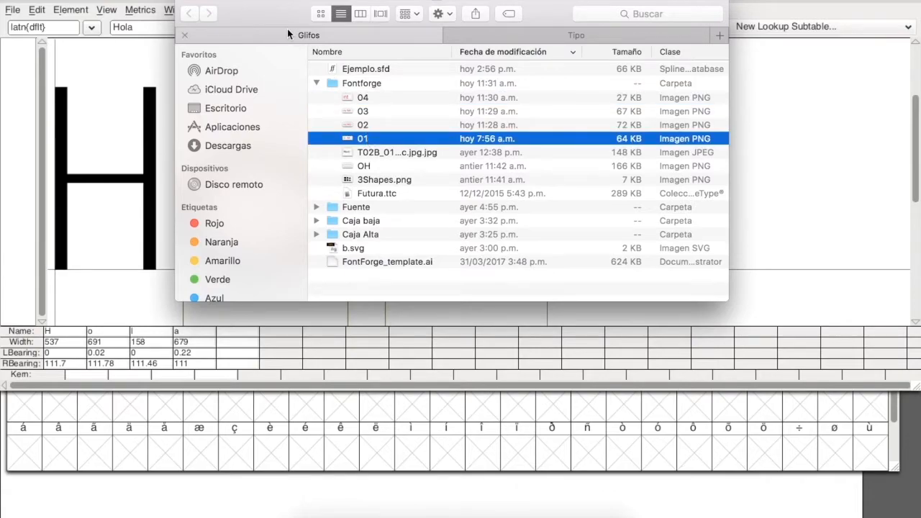
click(200, 2)
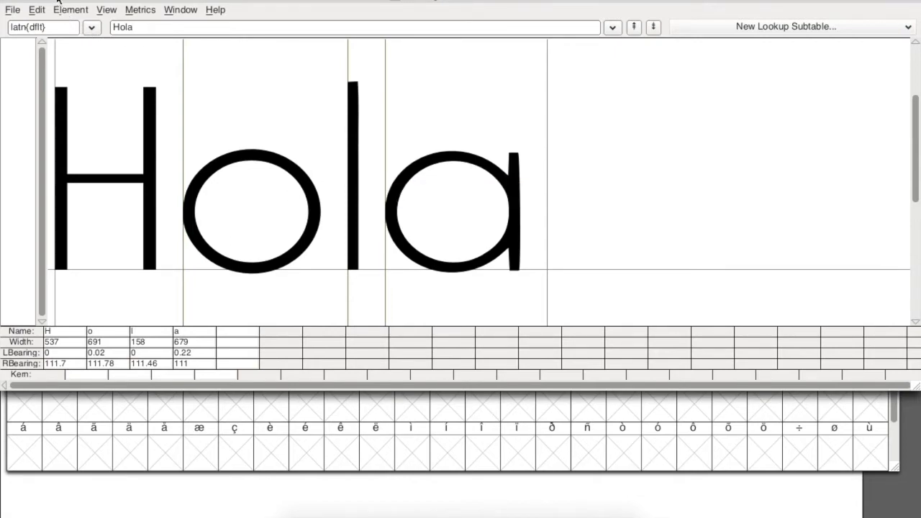
Leave the metrics window and open the uppercase O of the font containing only N and O in the outline editor.
click(10, 1)
drag(92, 2, 93, 2)
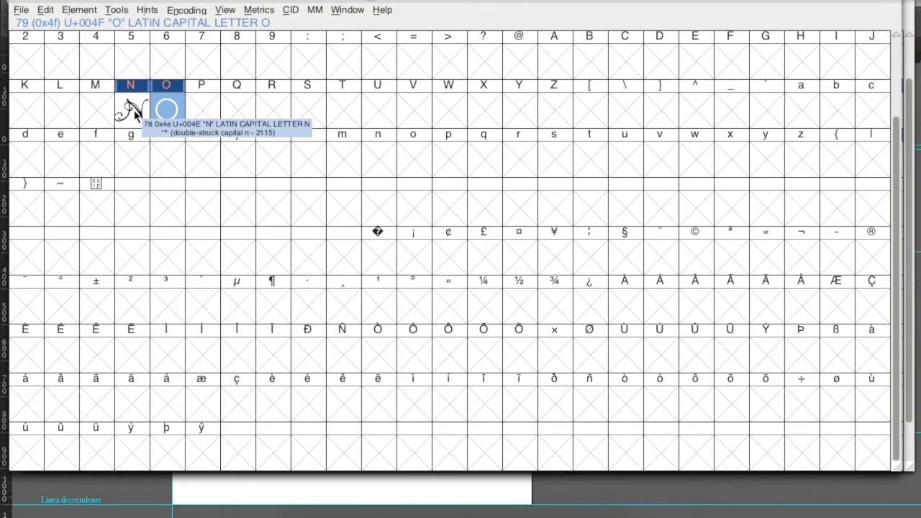
double_click(169, 109)
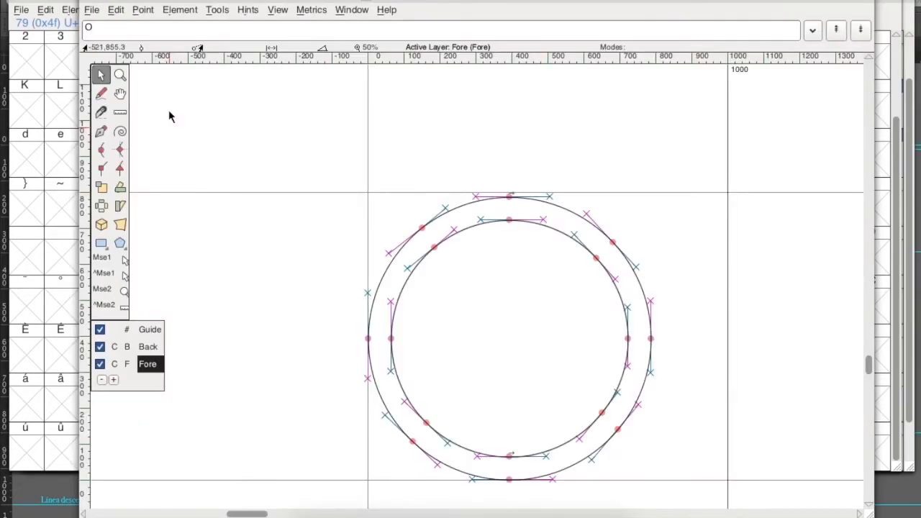
scroll(169, 112, down, 3)
scroll(170, 111, right, 2)
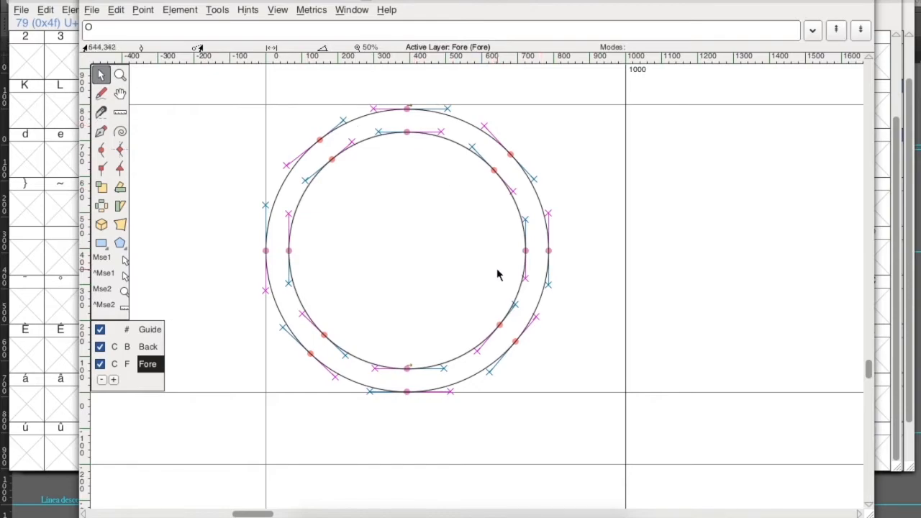
scroll(496, 274, up, 1)
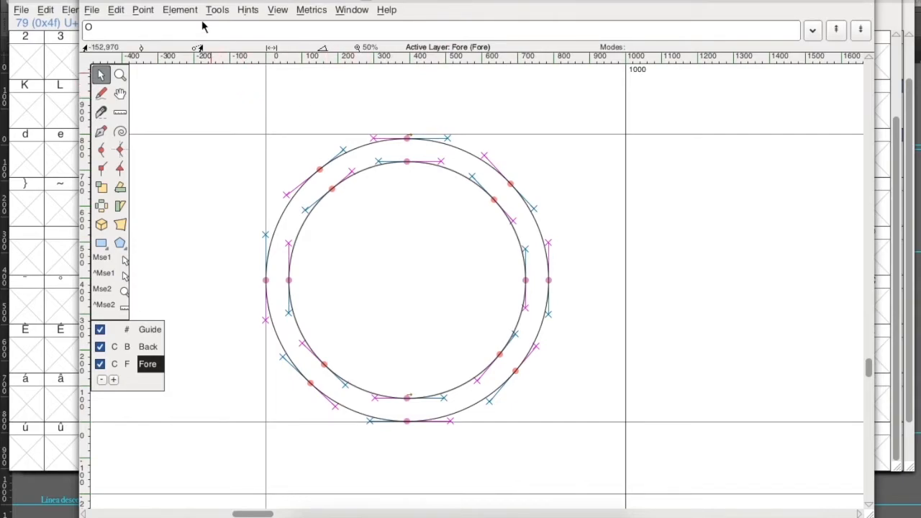
Simplify the uppercase O's outline with all points on both contours selected, and close its outline window.
drag(220, 96, 620, 456)
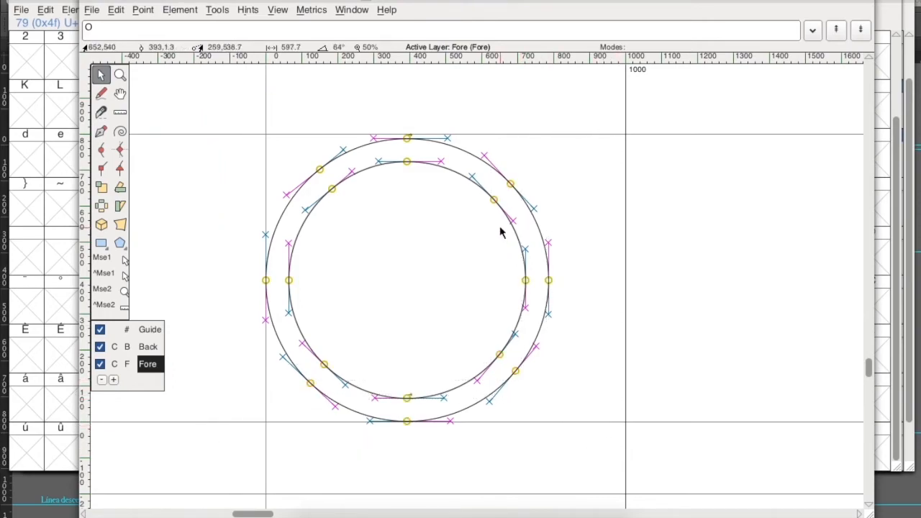
click(177, 10)
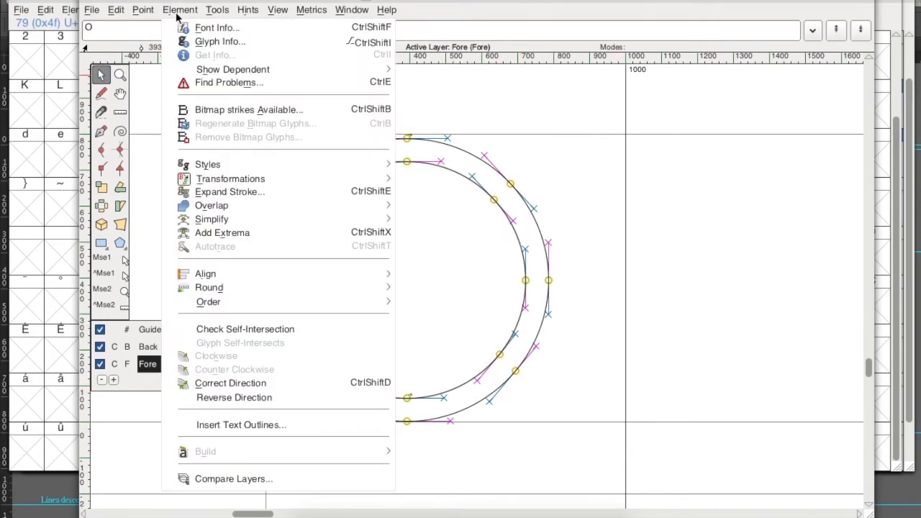
mouse_move(380, 220)
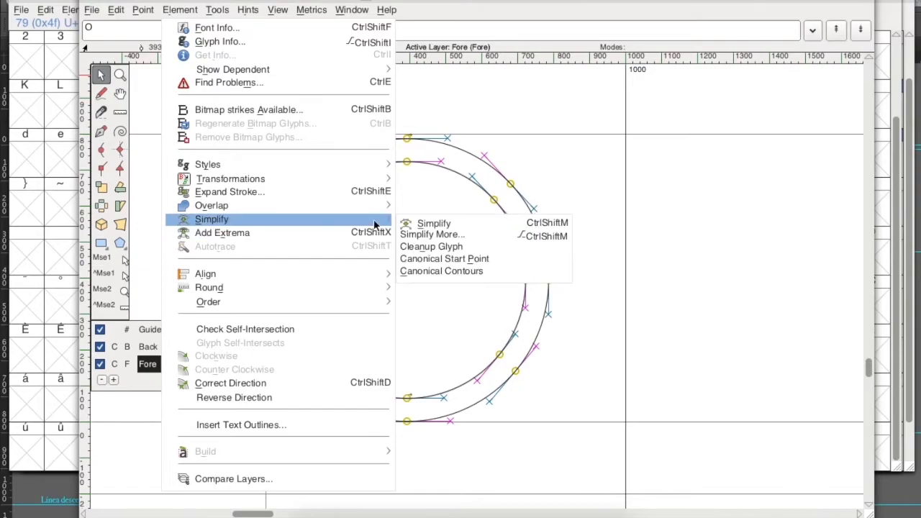
click(448, 226)
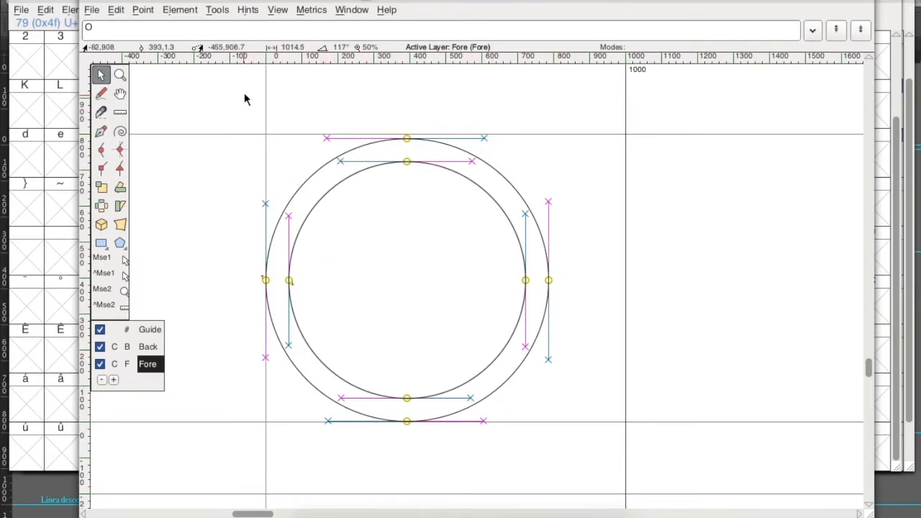
click(91, 3)
Open the uppercase N glyph in the outline editor with the whole letter in view.
double_click(129, 112)
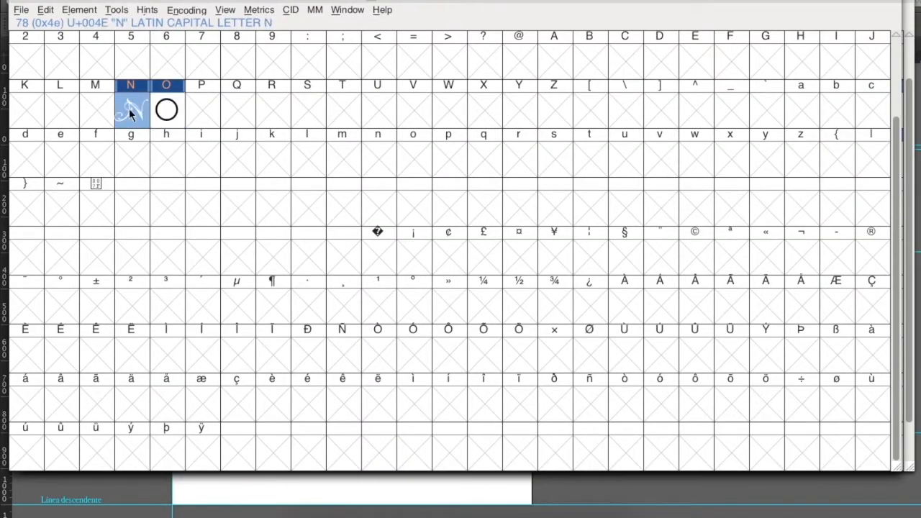
scroll(234, 231, down, 3)
scroll(234, 230, right, 3)
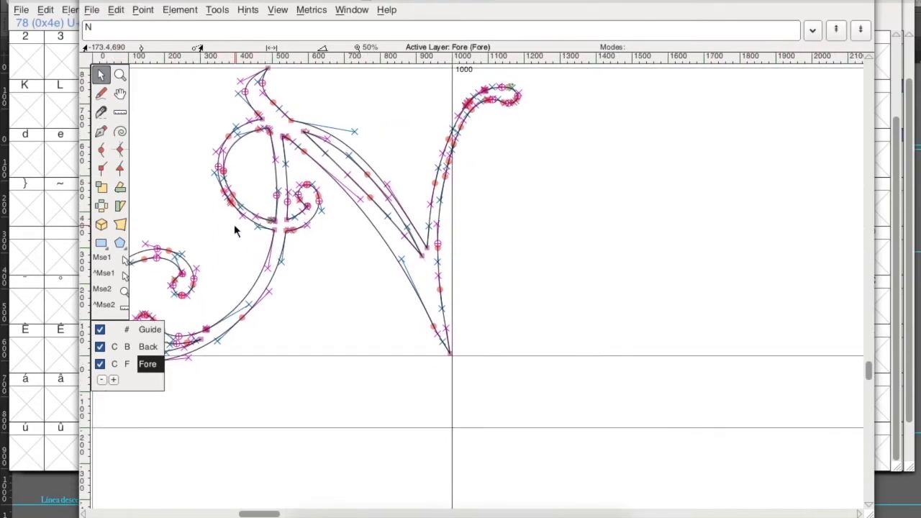
scroll(234, 230, left, 5)
scroll(234, 231, up, 2)
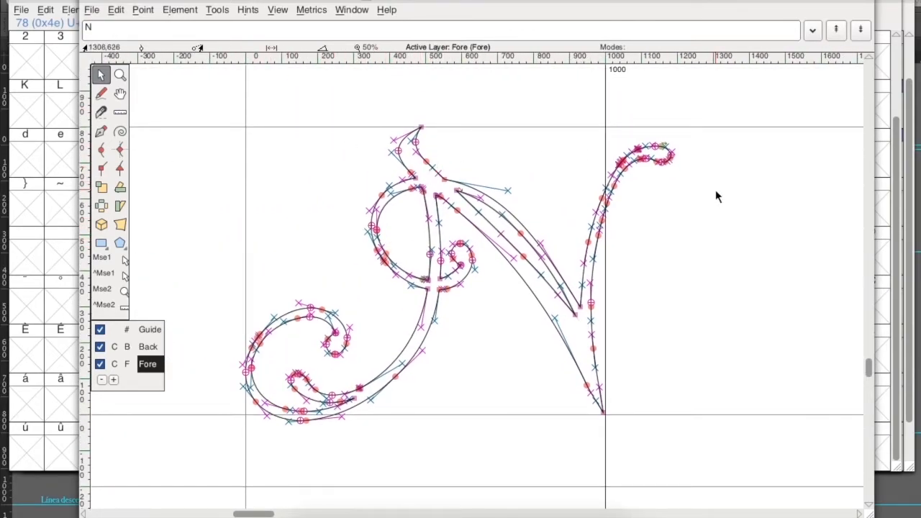
Simplify the uppercase N's outline with all its points selected, and close its outline window.
drag(211, 120, 710, 437)
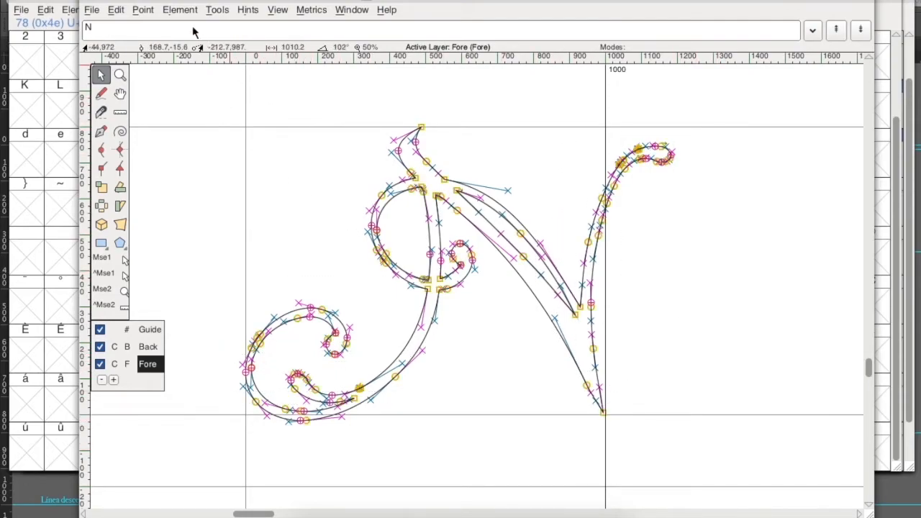
click(180, 11)
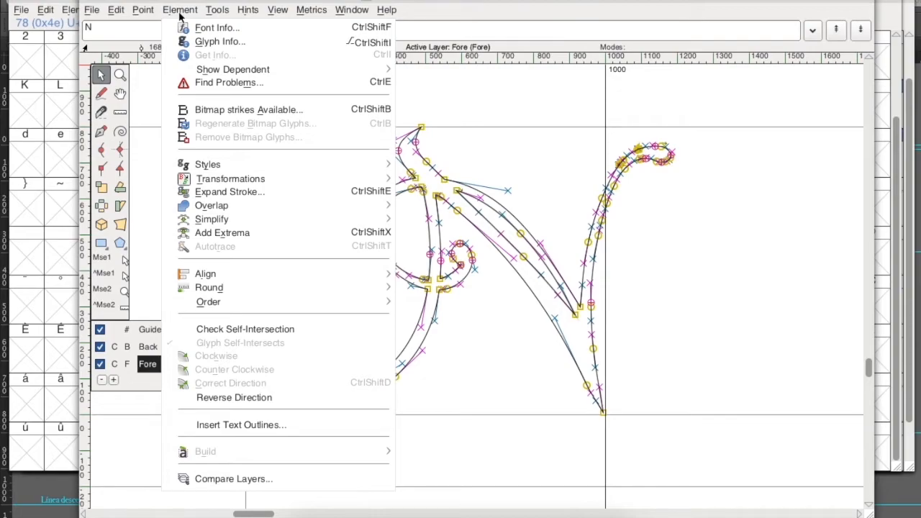
mouse_move(288, 206)
mouse_move(216, 219)
click(425, 223)
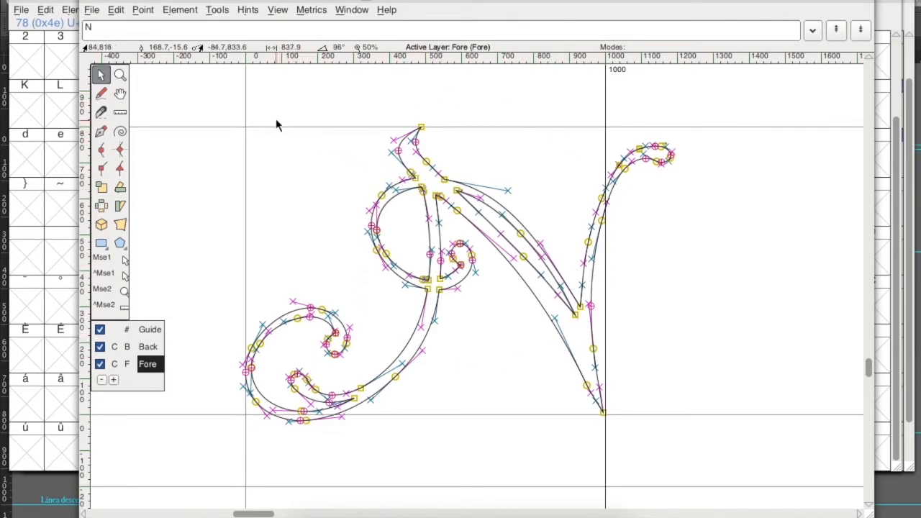
click(219, 95)
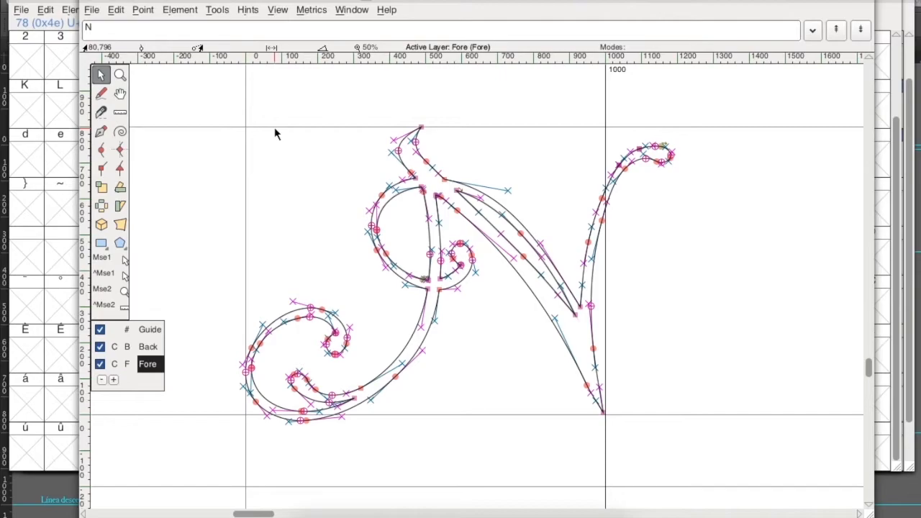
click(91, 2)
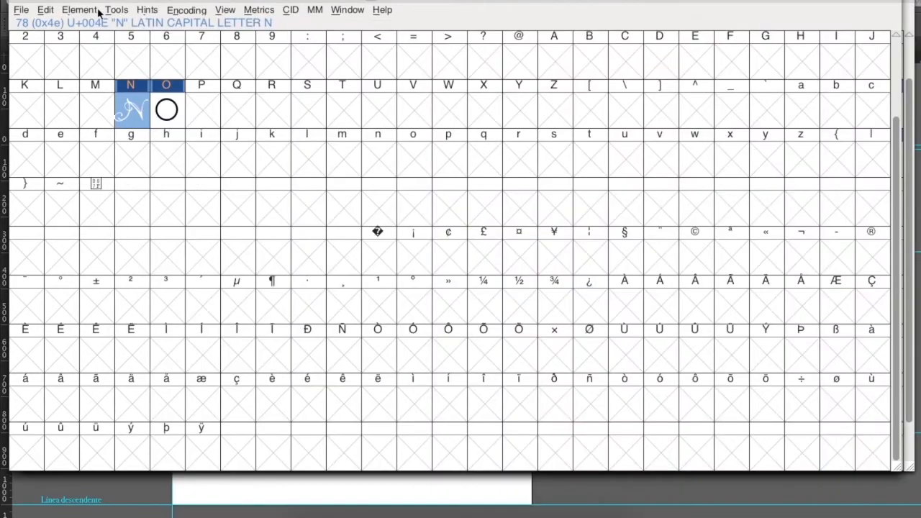
Reopen the uppercase O glyph in the outline editor with the whole circle in view.
double_click(166, 109)
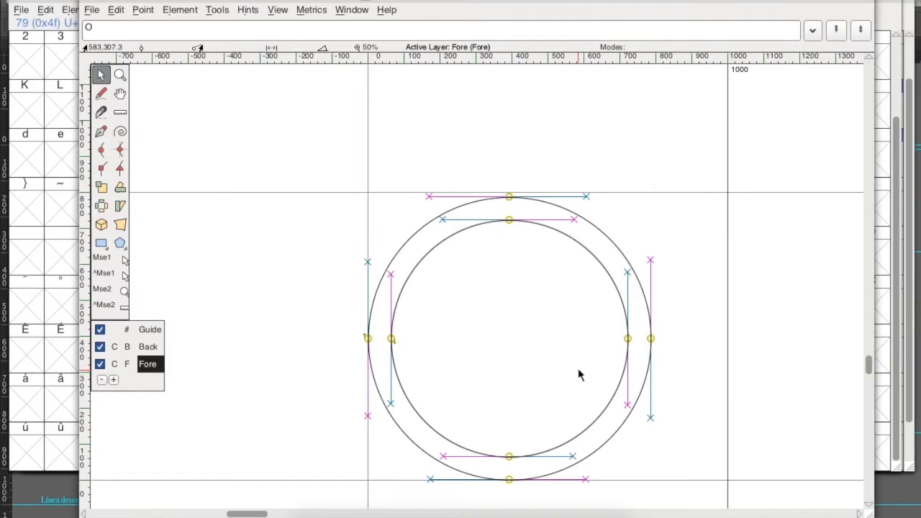
drag(318, 5, 298, 2)
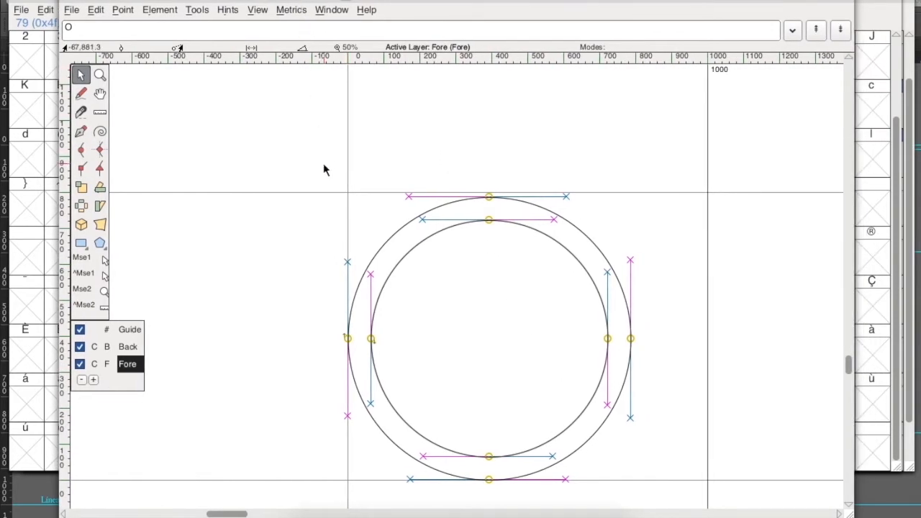
scroll(324, 165, down, 2)
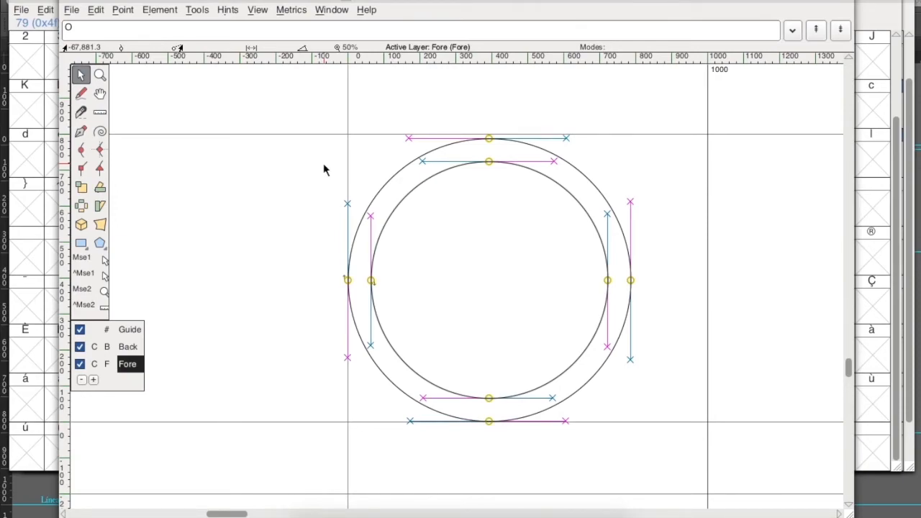
scroll(324, 170, right, 3)
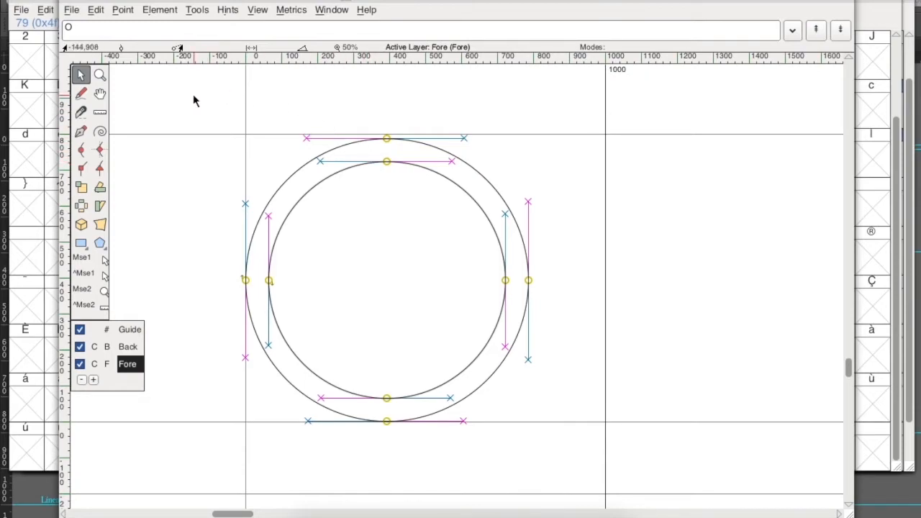
Correct the direction of both uppercase O contours with all their points selected, and clear the selection.
drag(193, 95, 594, 443)
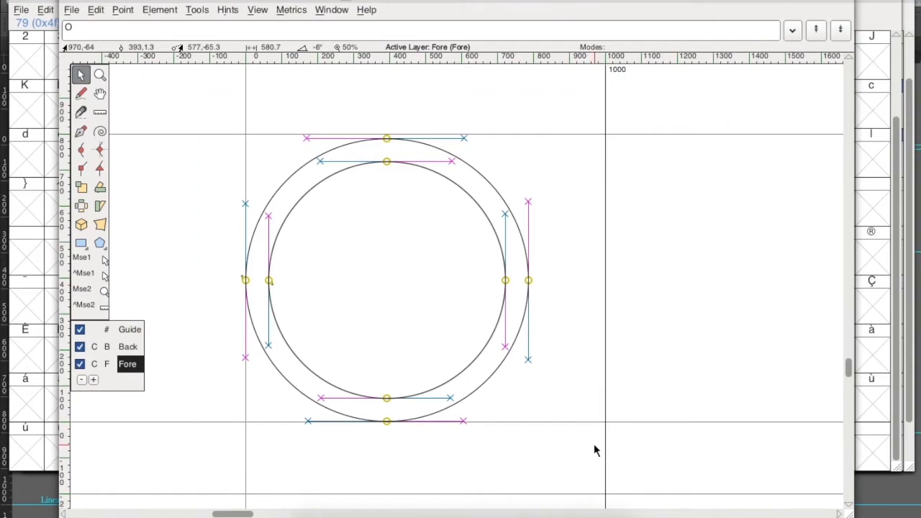
click(159, 10)
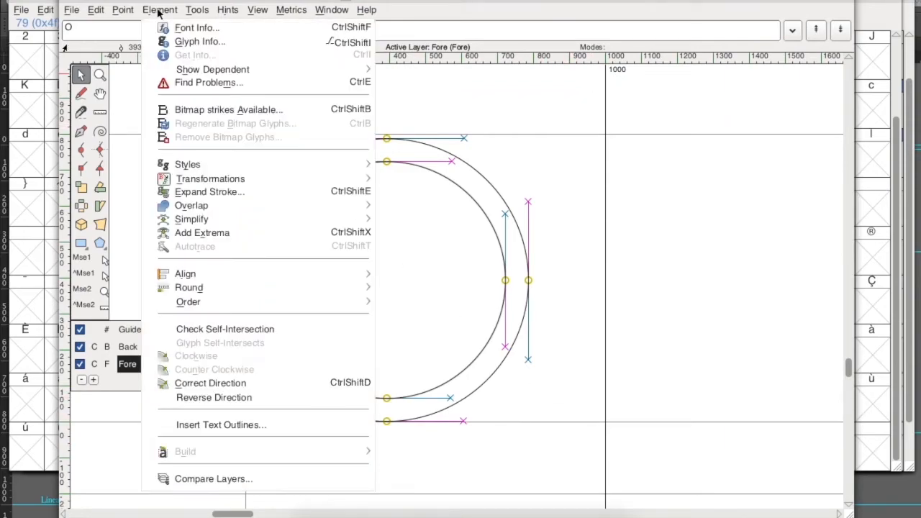
click(243, 385)
click(231, 327)
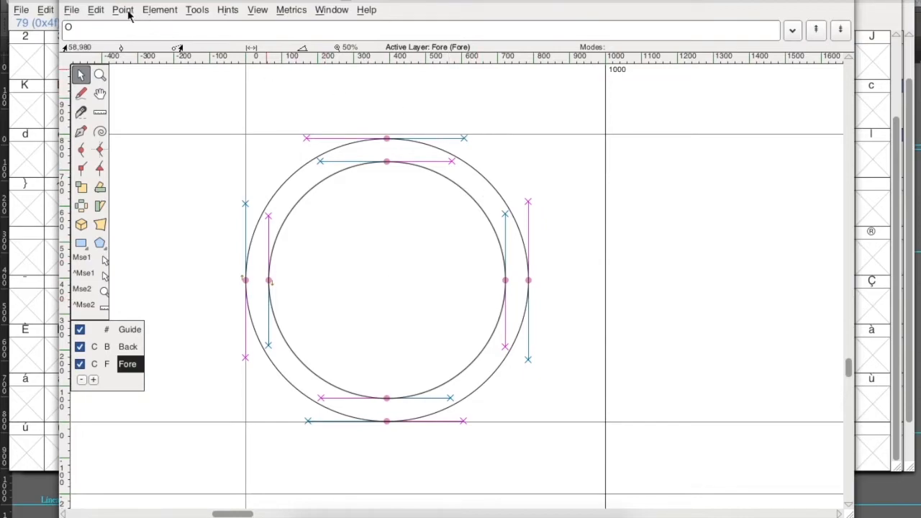
Close the uppercase O's outline window and close the font containing only N and O without saving.
click(69, 1)
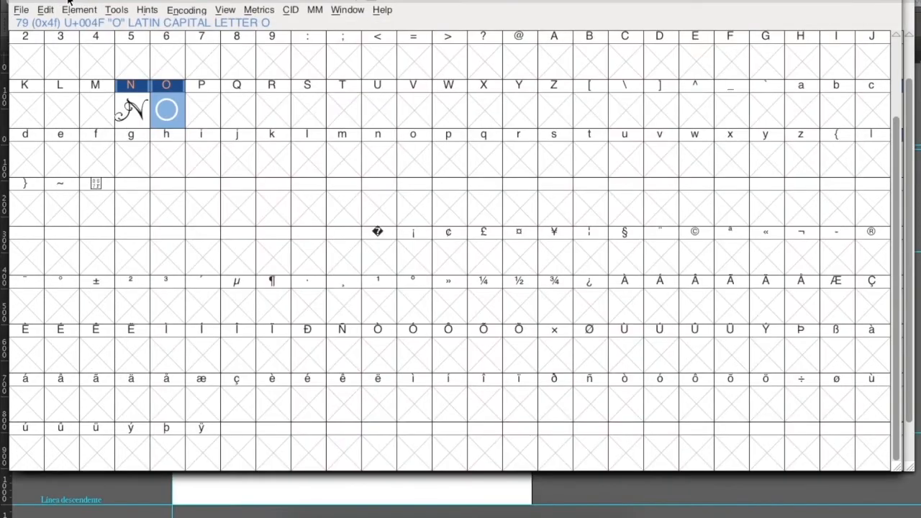
click(22, 1)
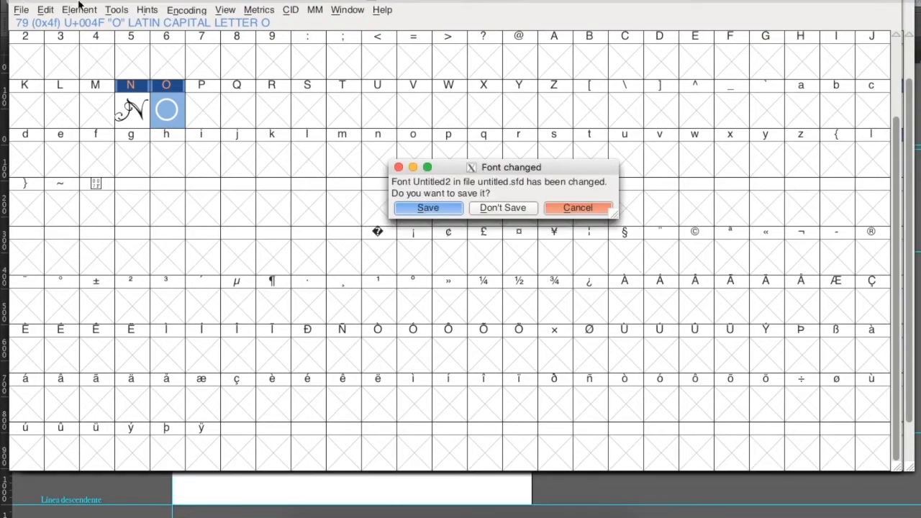
click(513, 210)
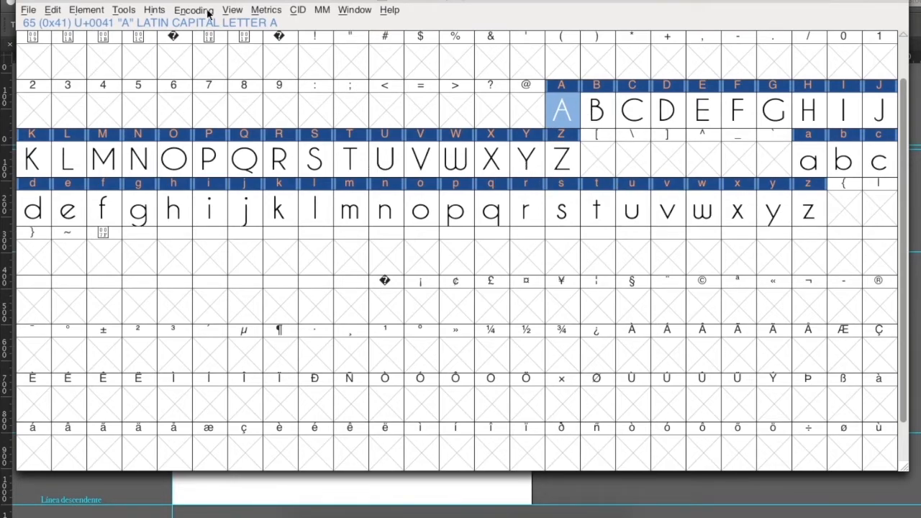
Start generating a font file from the full alphabet font and choose the Glifos folder as its destination.
click(29, 10)
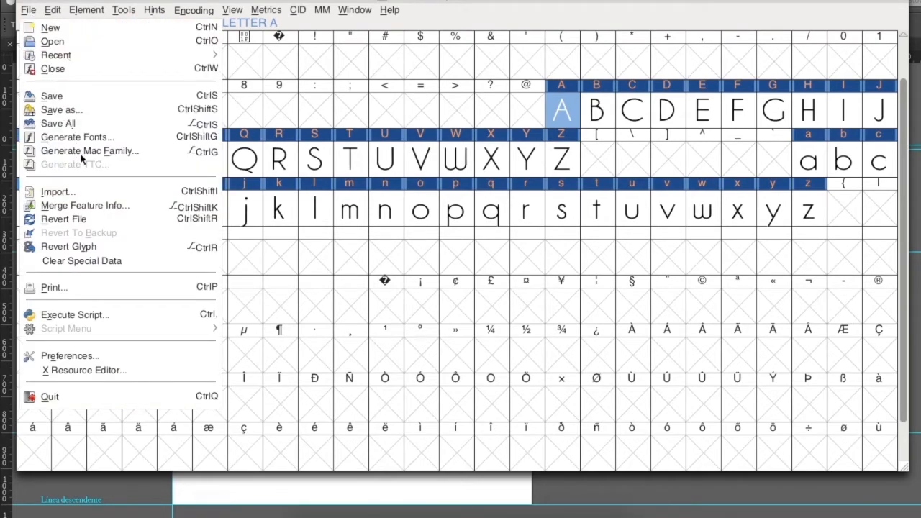
click(113, 138)
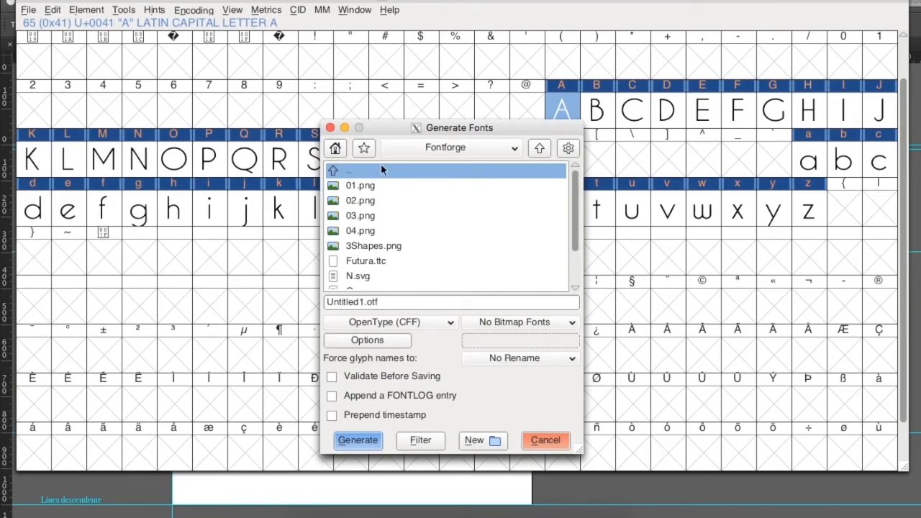
drag(377, 126, 374, 102)
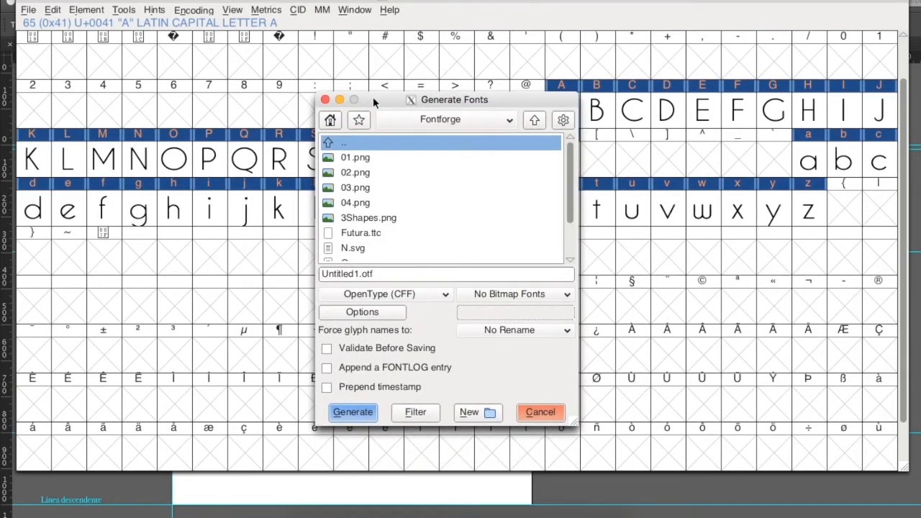
click(451, 121)
click(422, 148)
drag(391, 95, 391, 85)
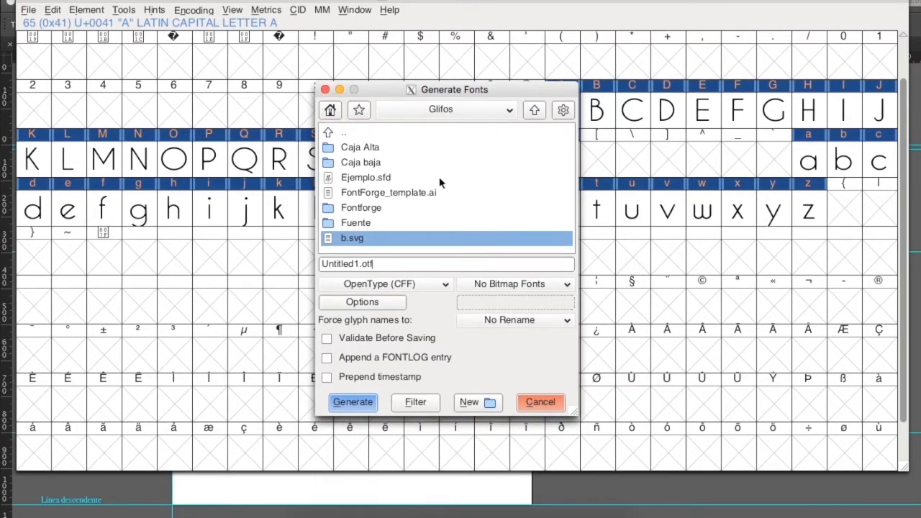
Name the font file for generation Evoke.otf.
drag(360, 263, 319, 268)
text(Evo)
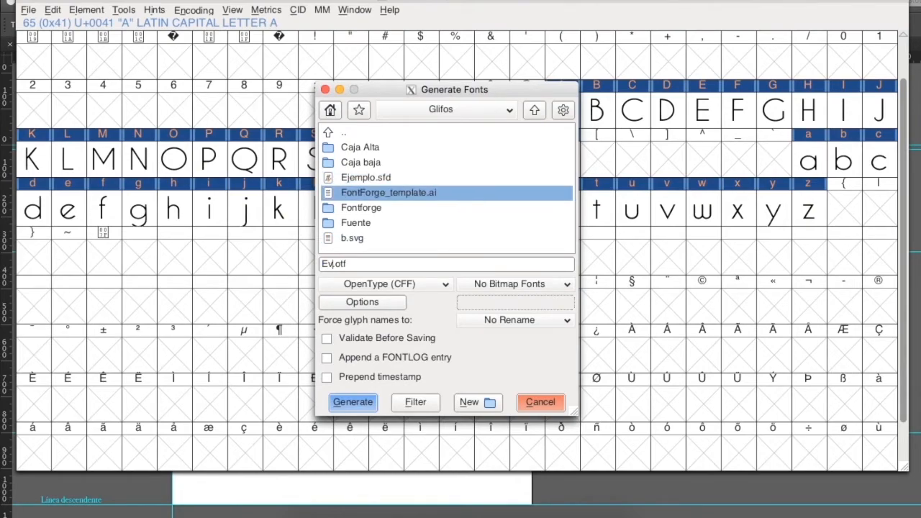
text(ke)
Try TrueType as the output format for the Evoke font, and switch back to OpenType (CFF).
click(425, 284)
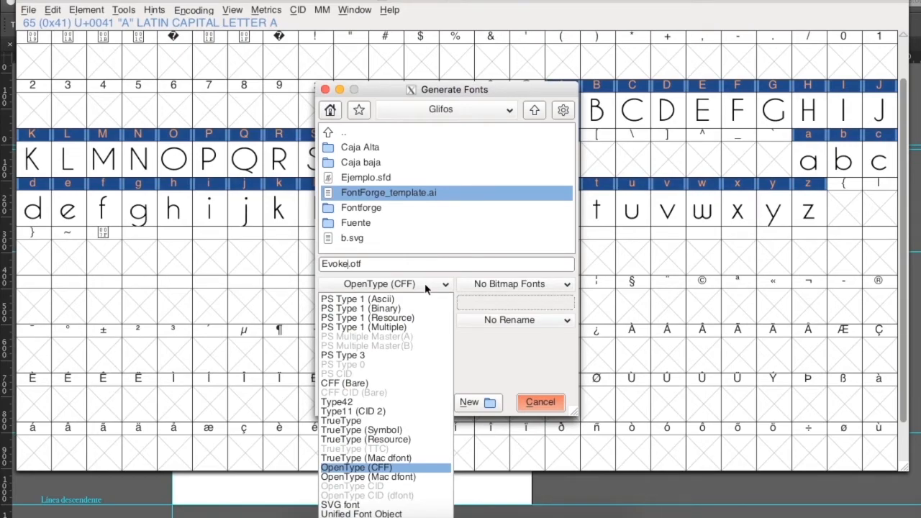
click(358, 419)
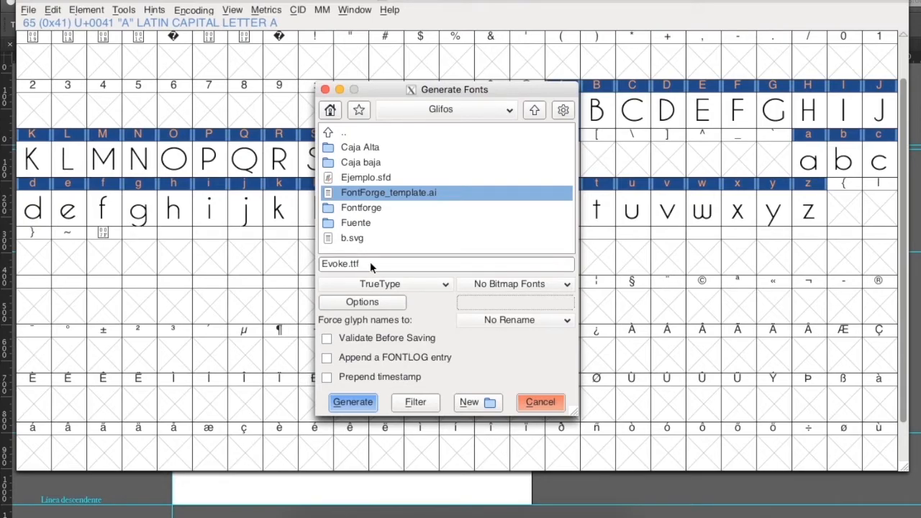
click(404, 288)
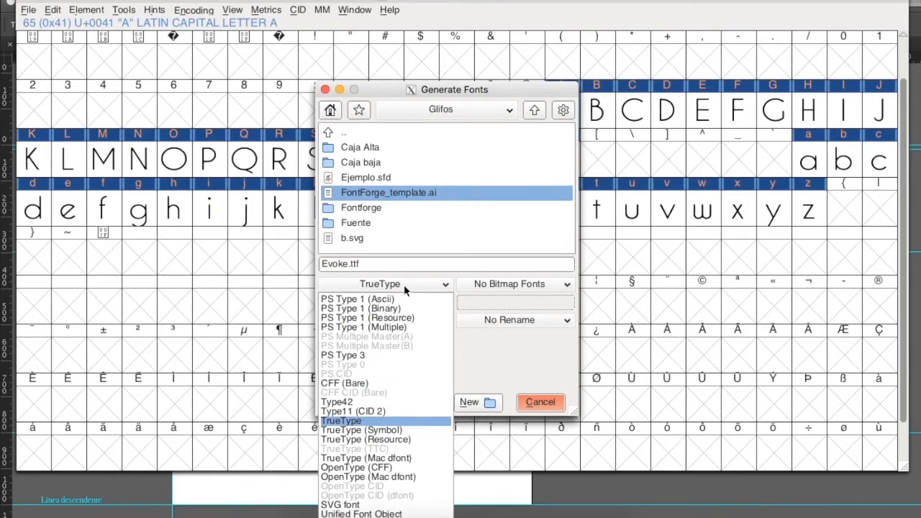
click(364, 469)
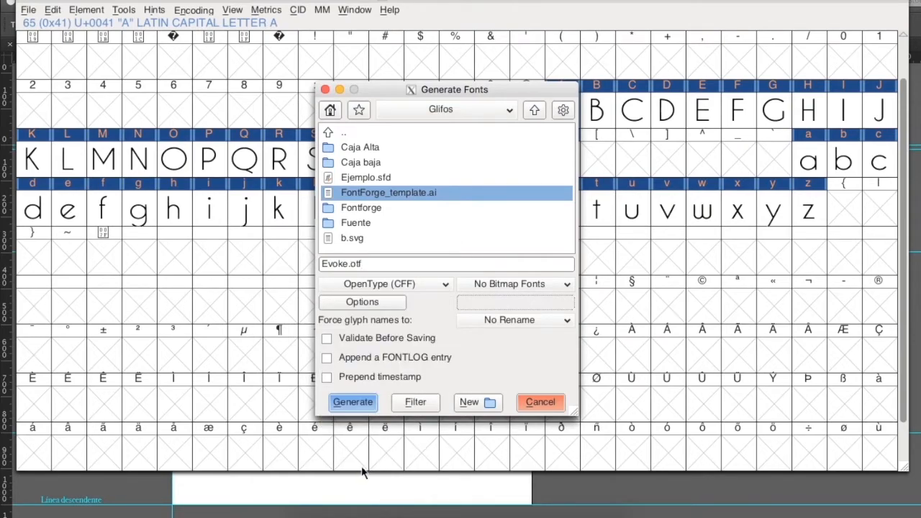
Review the available font output formats twice, keeping OpenType (CFF) selected each time.
click(420, 285)
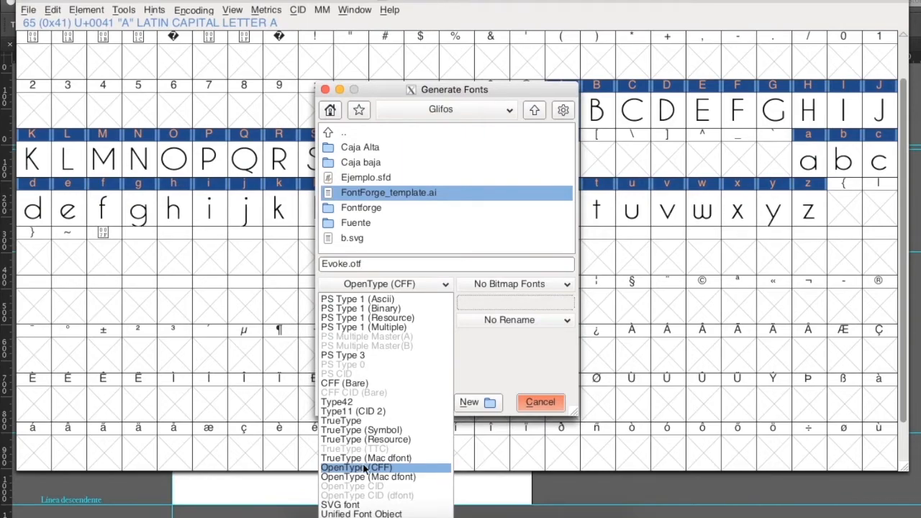
click(364, 468)
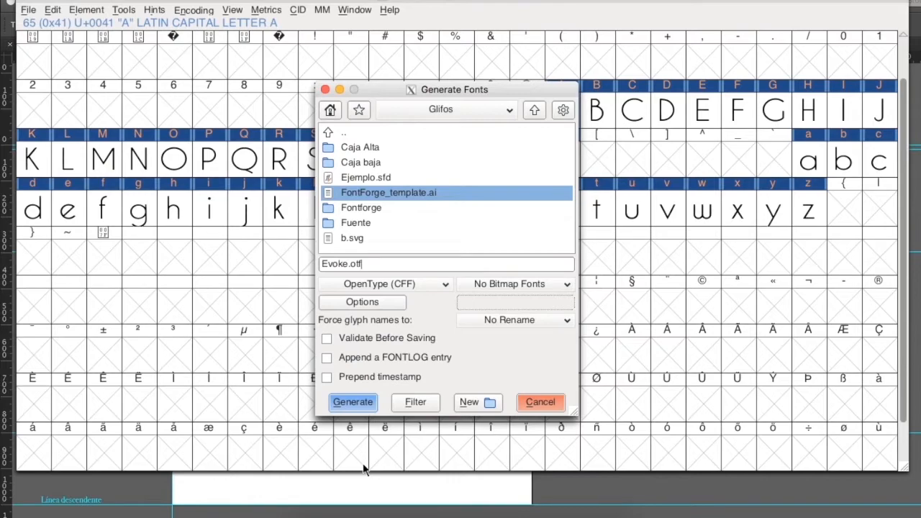
click(368, 283)
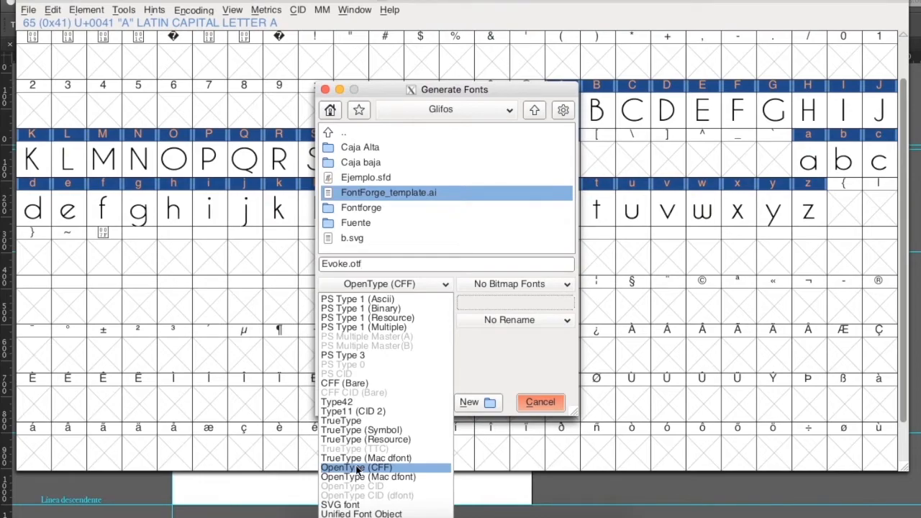
click(351, 471)
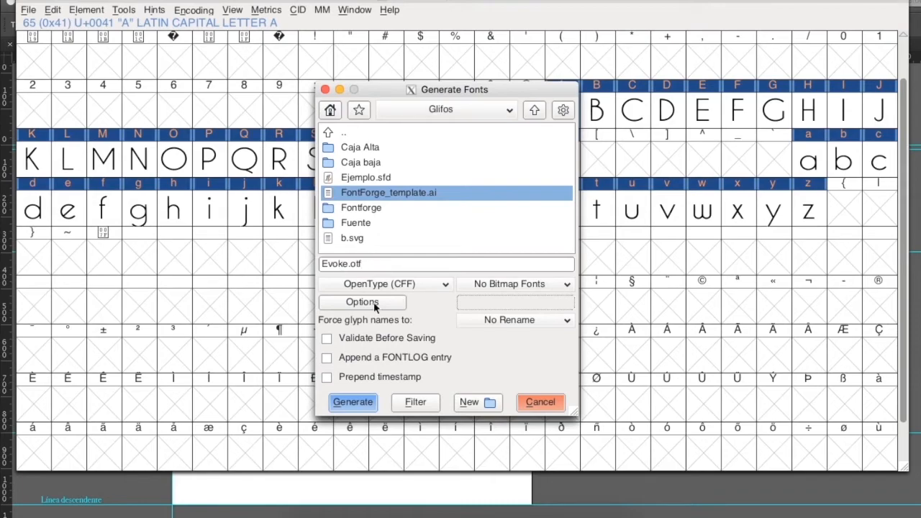
Check the OpenType generation options, accept them, and generate Evoke.otf in the Glifos folder.
click(355, 301)
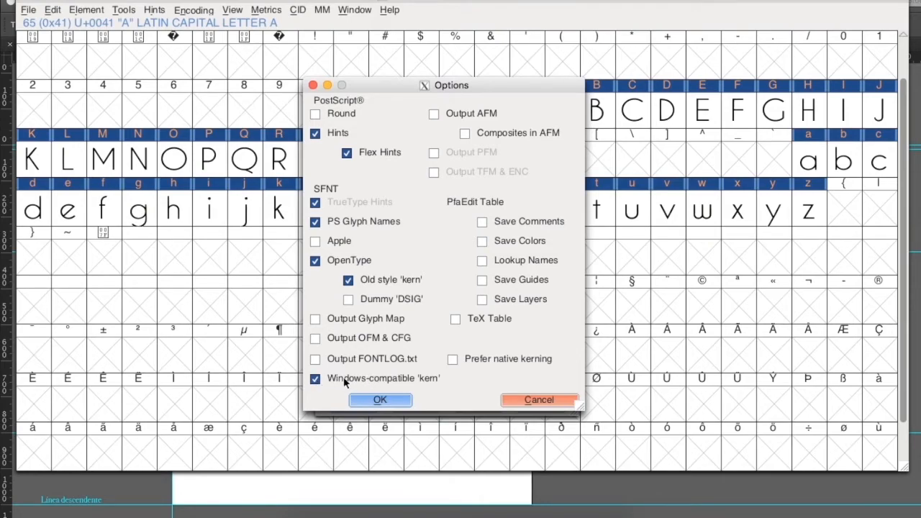
click(378, 398)
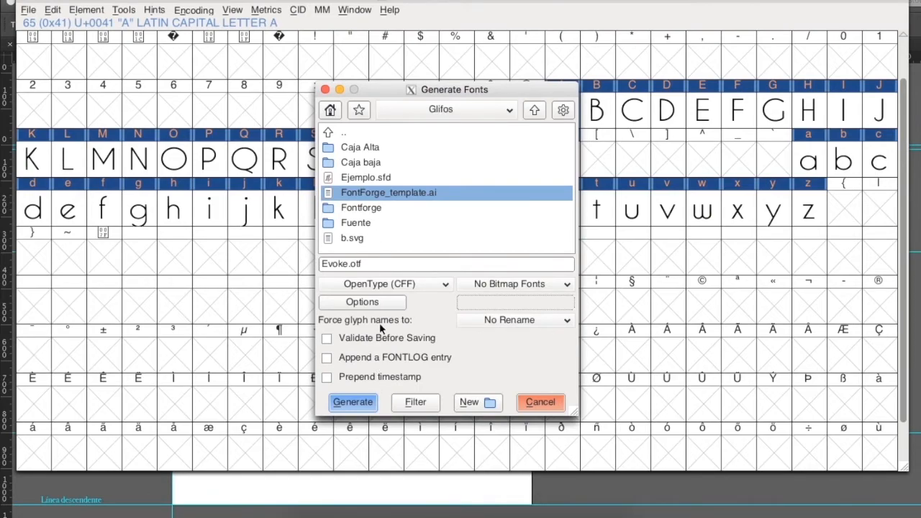
click(353, 402)
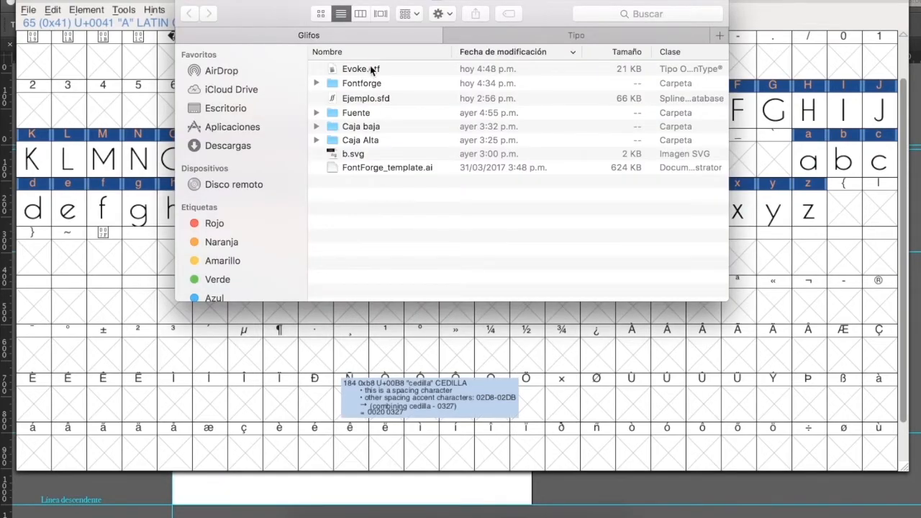
Switch to Finder and open Evoke.otf from the Glifos folder to preview its characters.
click(369, 68)
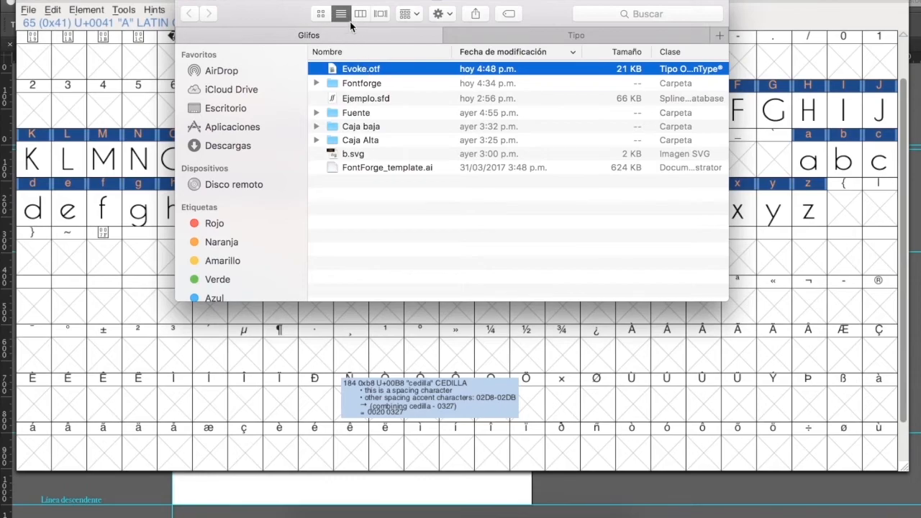
click(347, 72)
double_click(333, 70)
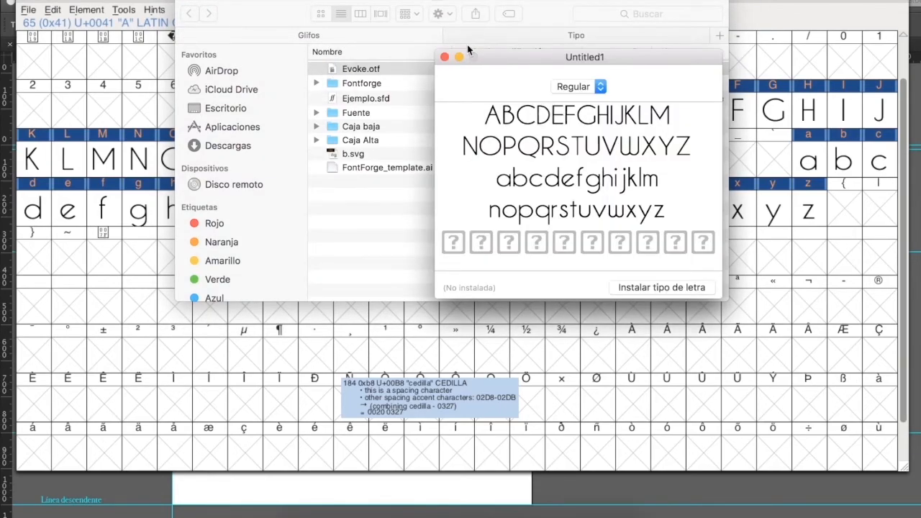
drag(492, 57, 340, 47)
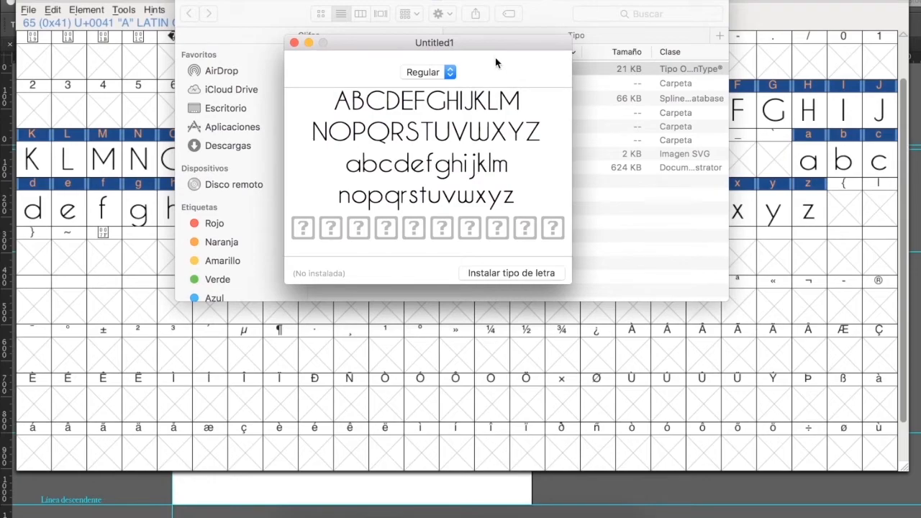
Check the style choices of the previewed typeface and install it on the computer.
click(441, 73)
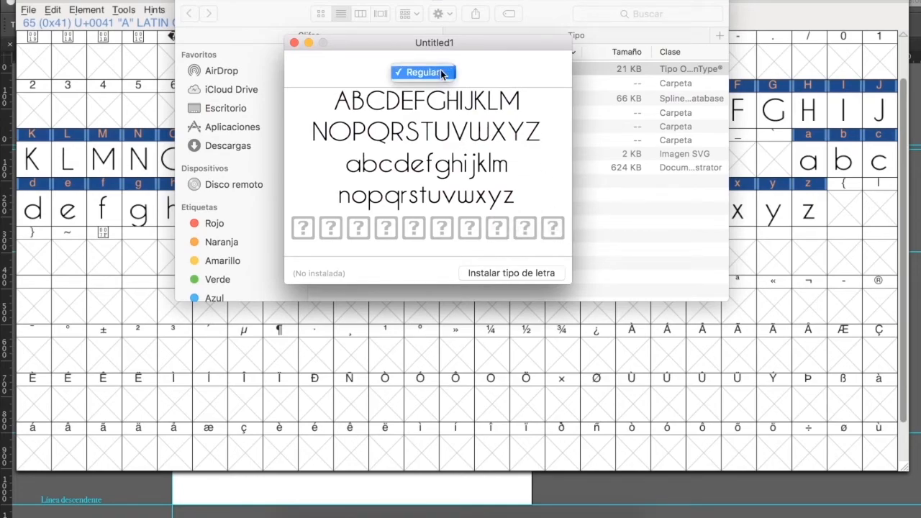
click(436, 74)
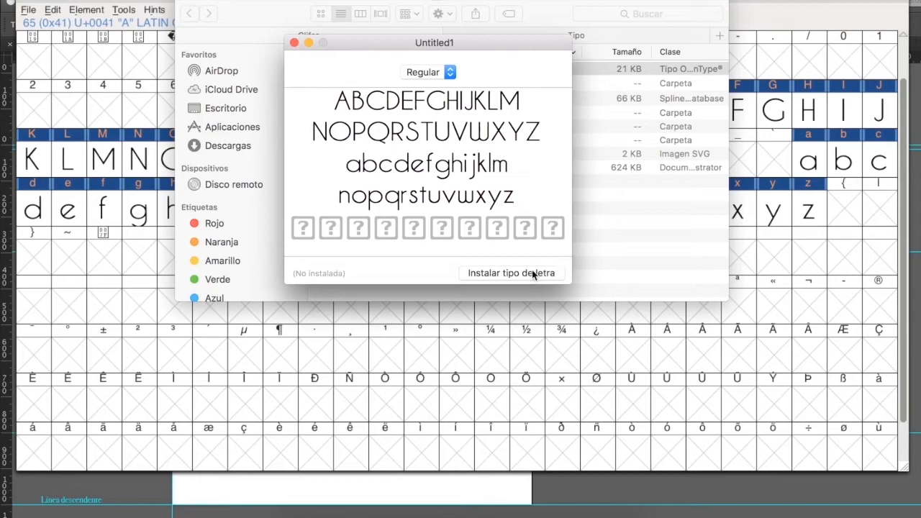
click(501, 274)
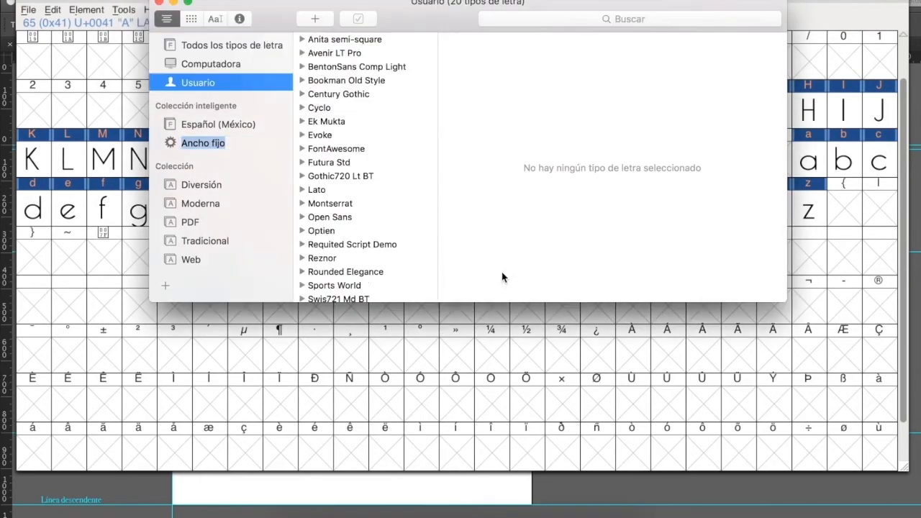
Browse the user fonts in Font Book and preview the newly installed Untitled1 family.
scroll(362, 115, down, 1)
scroll(363, 119, up, 1)
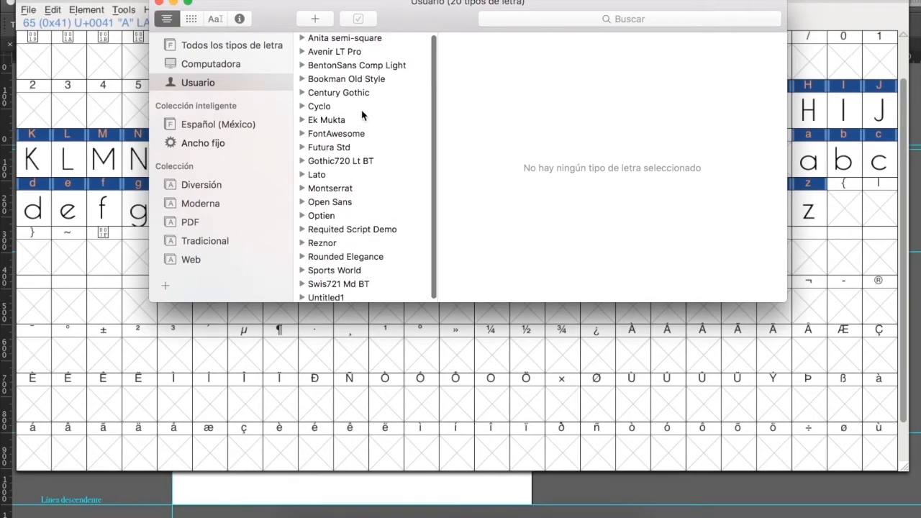
click(335, 42)
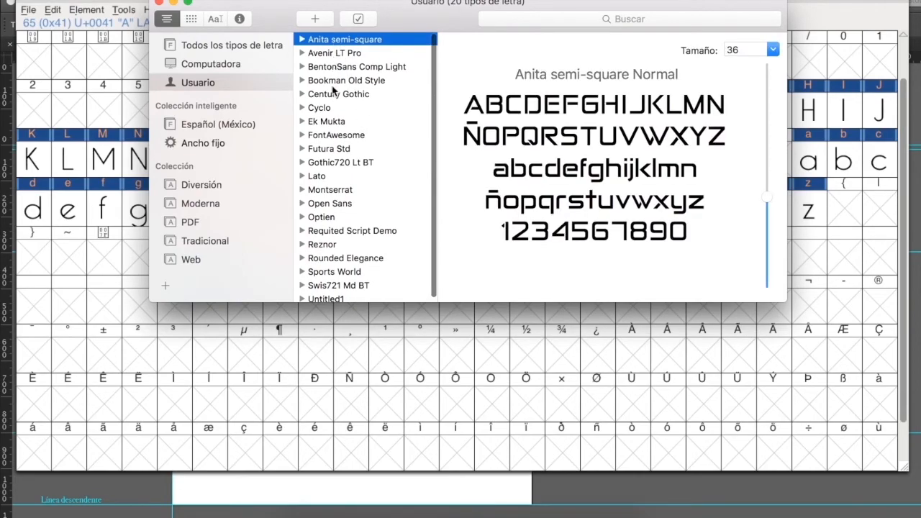
scroll(333, 89, down, 1)
scroll(333, 90, up, 1)
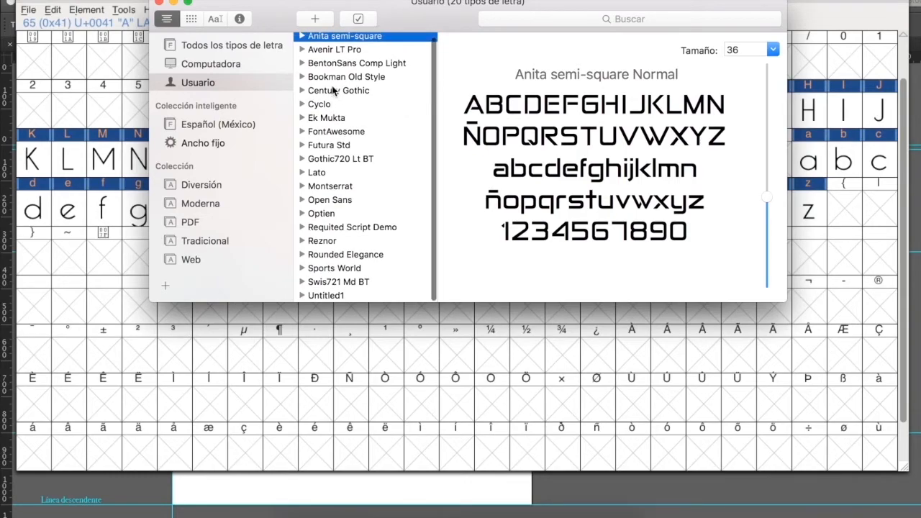
click(327, 227)
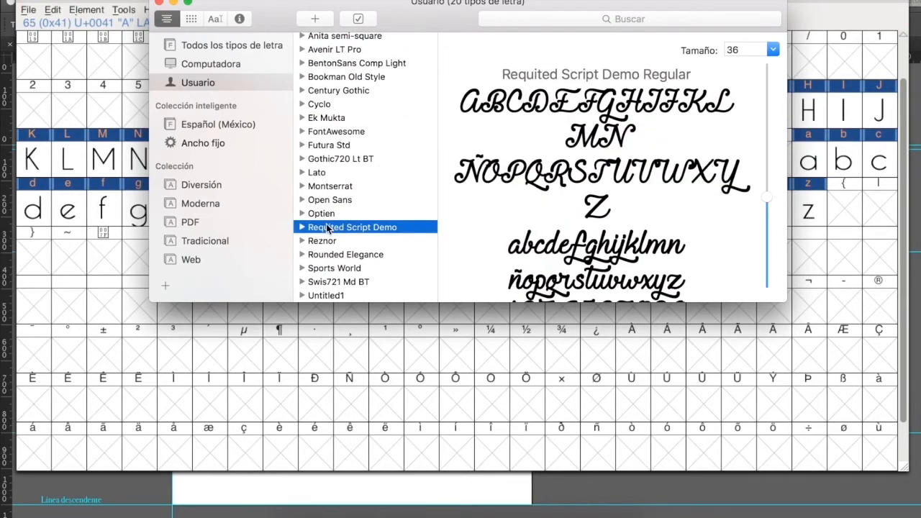
click(334, 296)
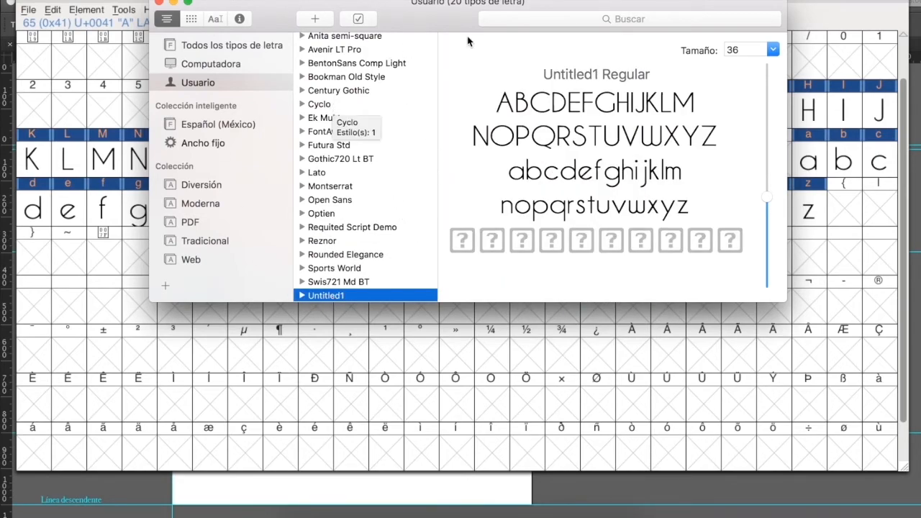
Compare the installed Untitled1 family with the Evoke.otf file in Finder and inspect the styles it contains.
drag(428, 3, 419, 147)
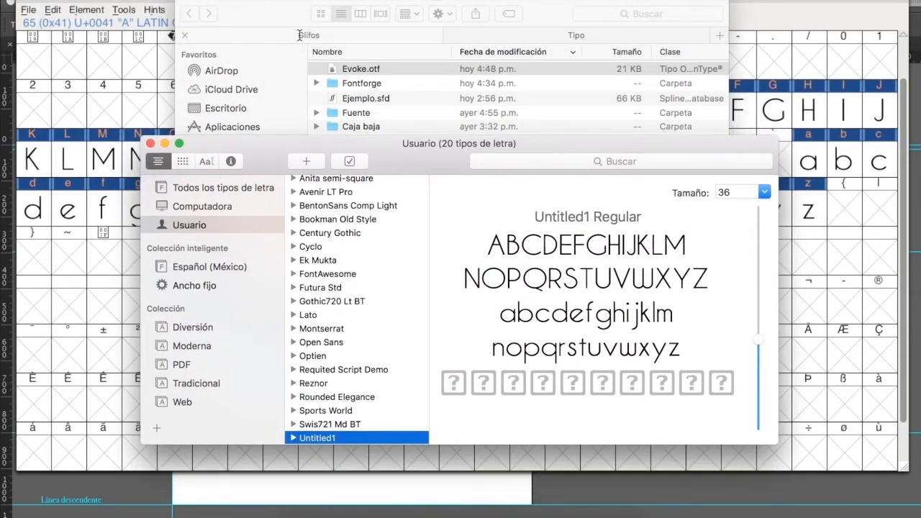
click(383, 70)
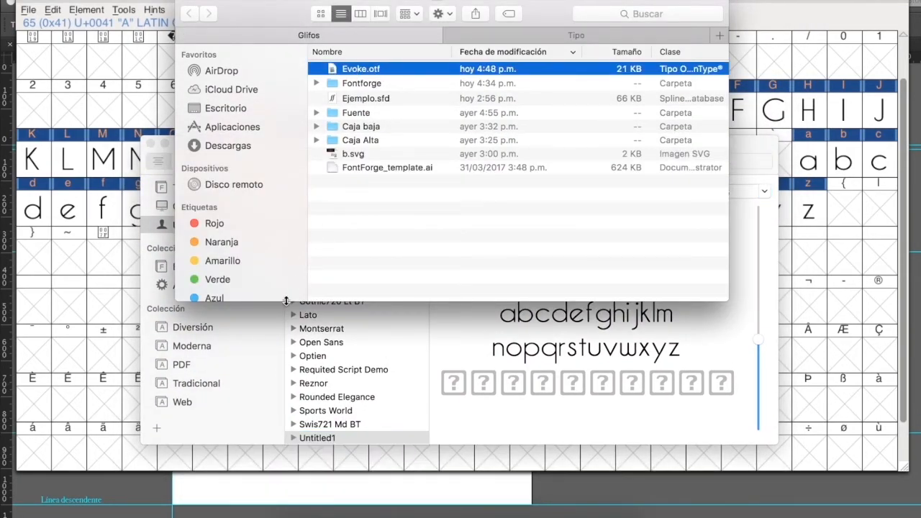
click(266, 363)
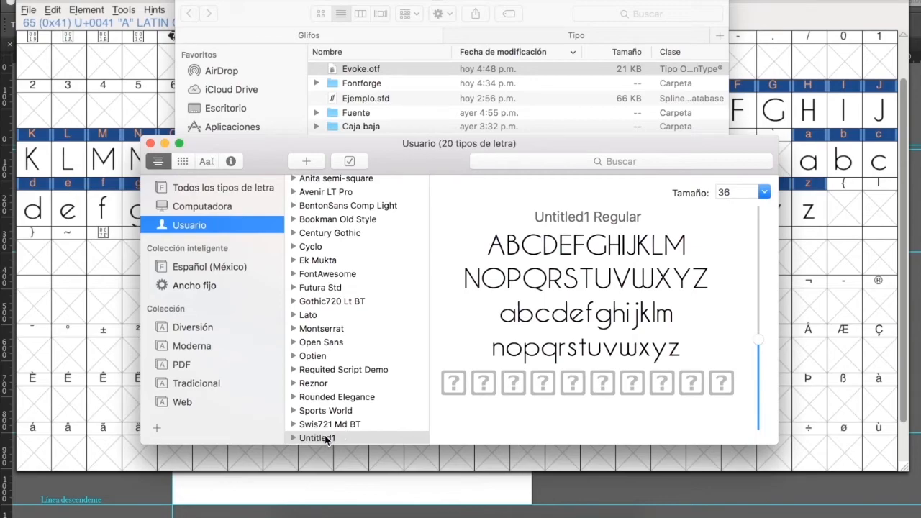
scroll(335, 439, down, 1)
click(293, 438)
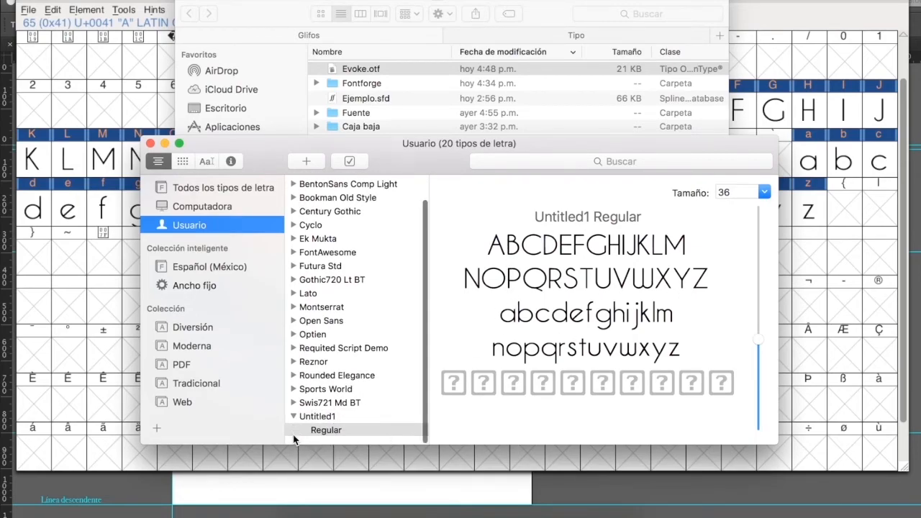
click(320, 427)
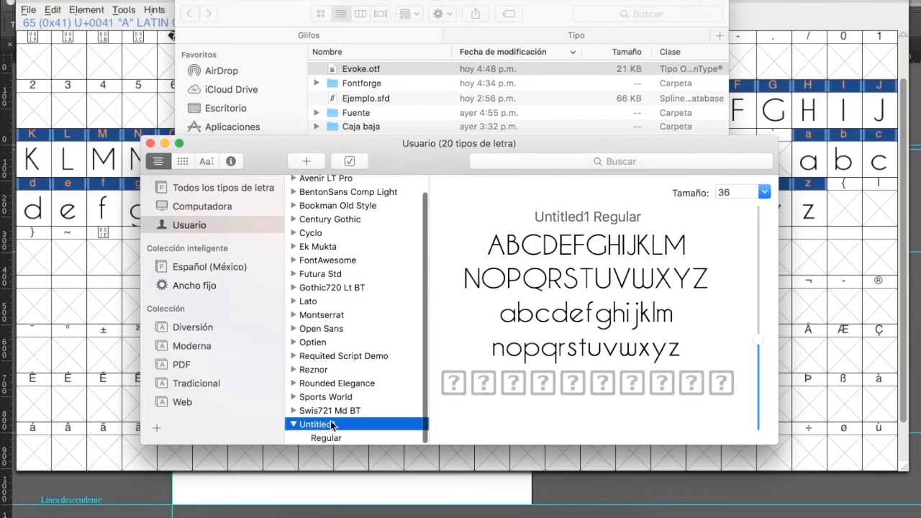
click(294, 425)
Remove the Untitled1 family from the installed fonts and confirm the deletion.
right_click(323, 442)
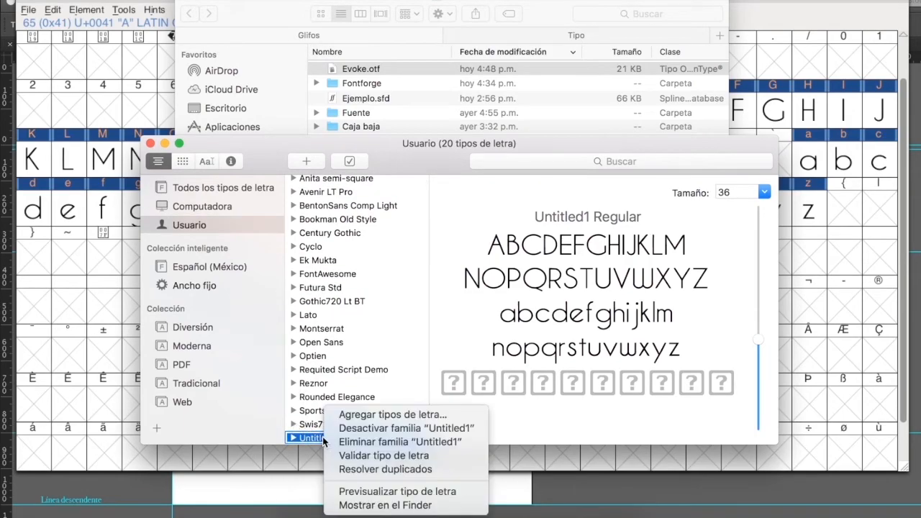
click(396, 442)
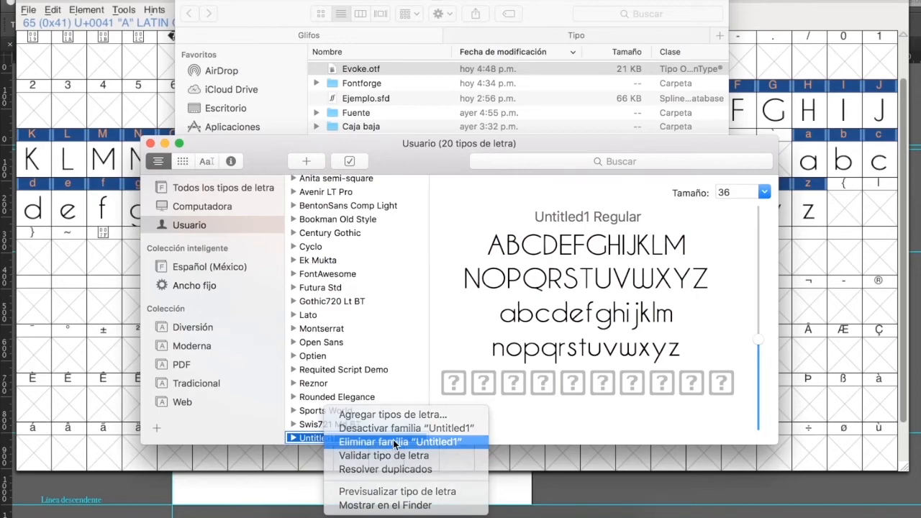
key(Return)
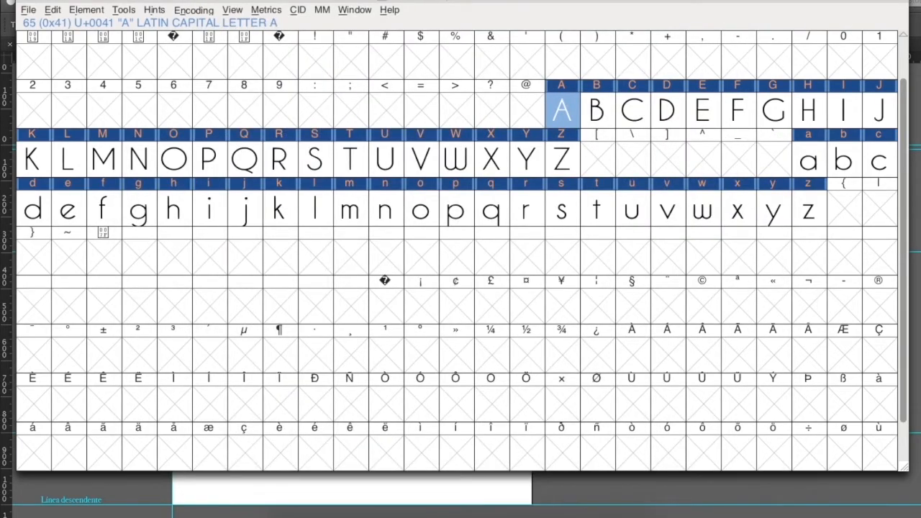
Switch back to FontForge and set the fontname, family name and name for humans to Evoke in the font information.
click(29, 13)
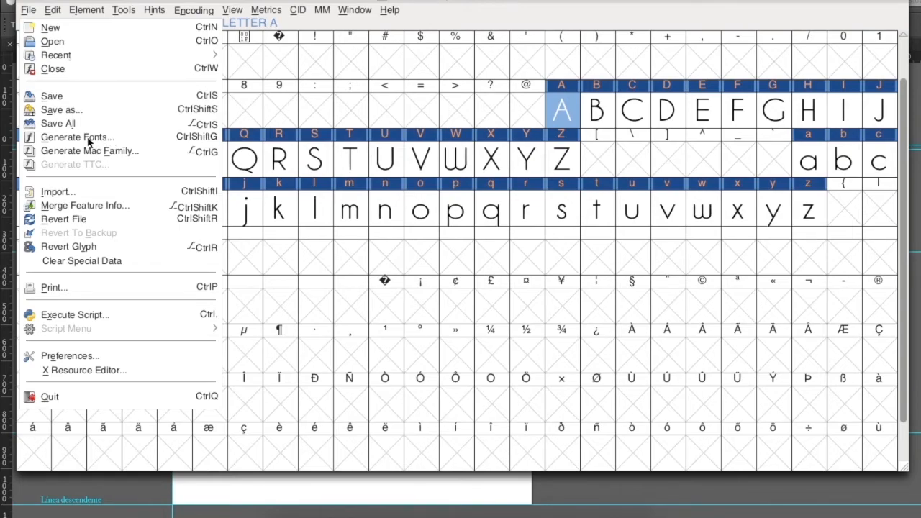
click(91, 11)
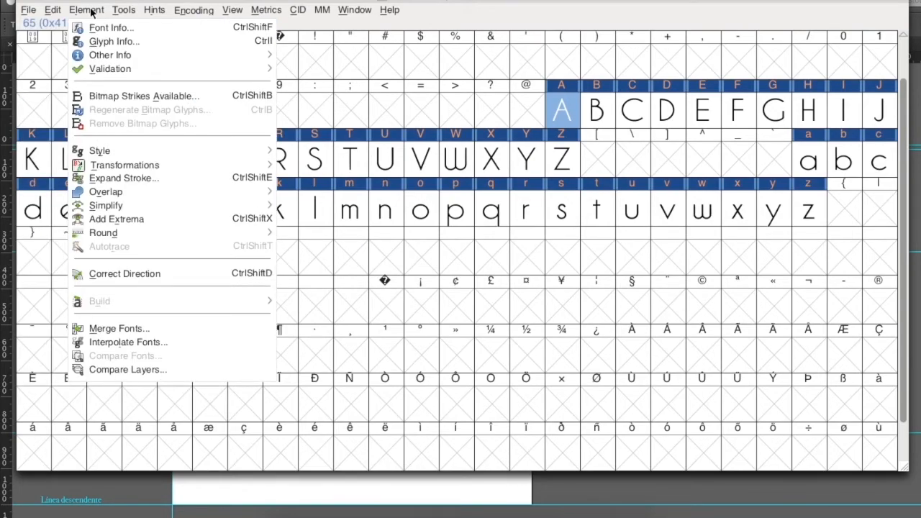
click(114, 28)
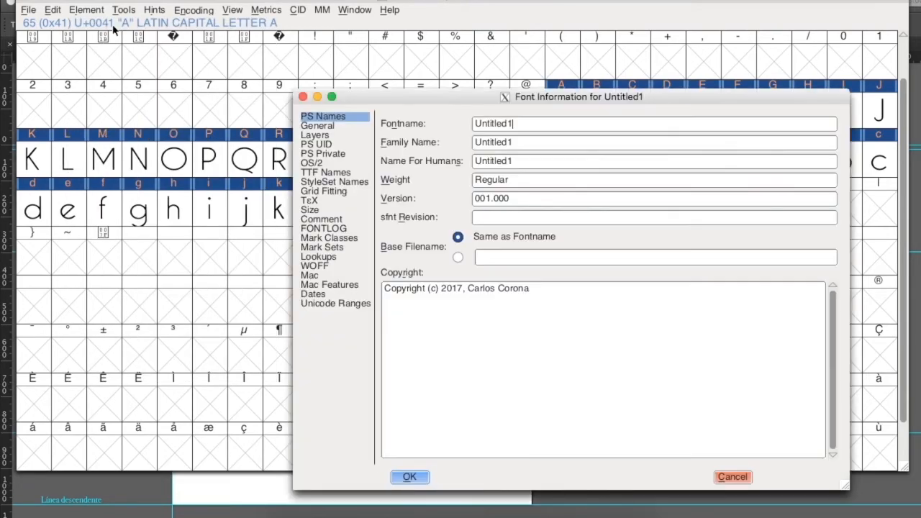
drag(367, 93, 303, 77)
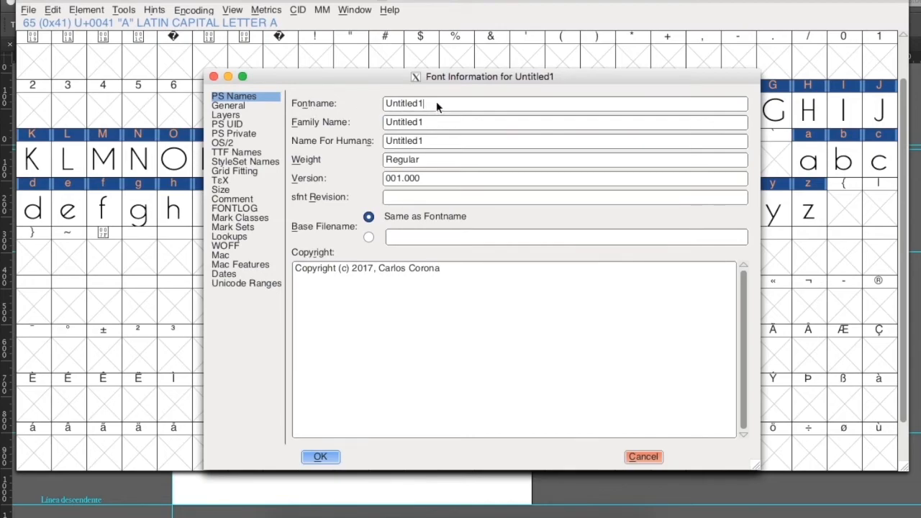
key(BackSpace)
key(BackSpace)
key(BackSpace)
key(BackSpace)
key(BackSpace)
key(BackSpace)
key(BackSpace)
key(BackSpace)
key(BackSpace)
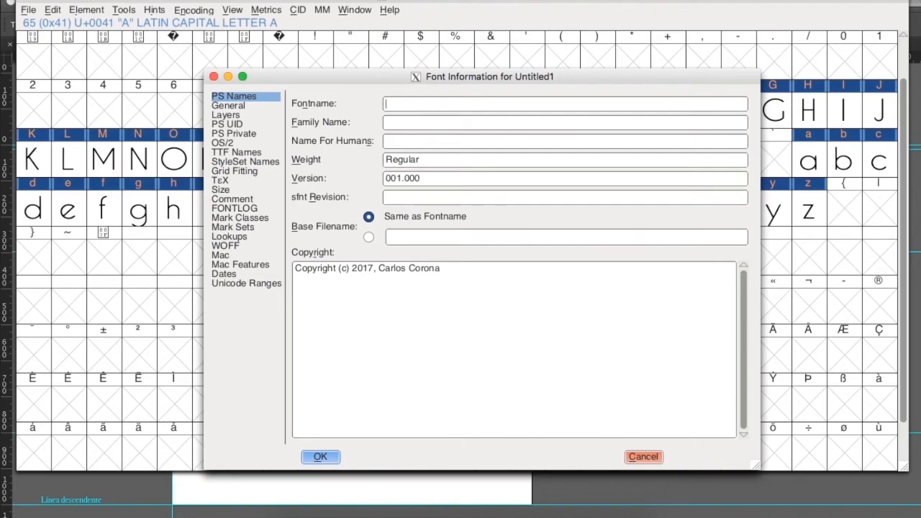
text(Evoke)
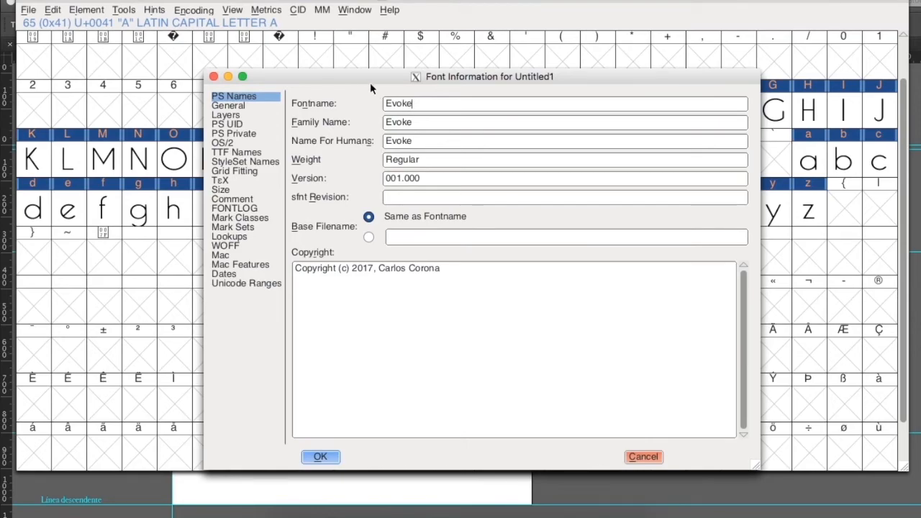
Try the fontname Evoke-1.0 in the font information and restore it to Evoke.
click(414, 104)
text(-1.0)
click(542, 512)
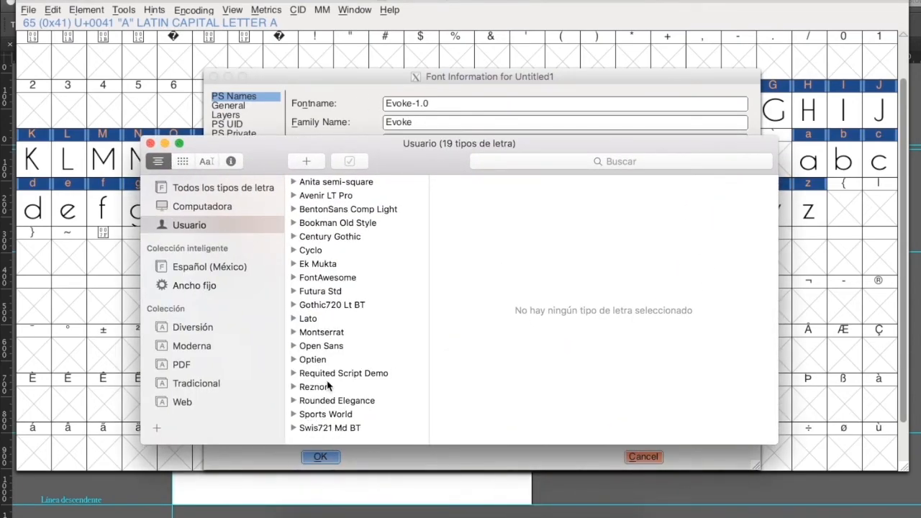
click(337, 75)
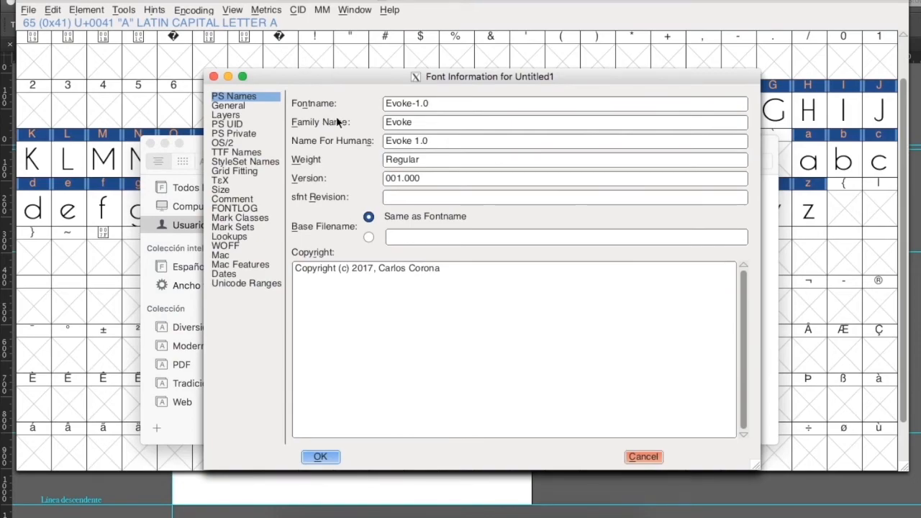
click(416, 127)
click(467, 108)
key(BackSpace)
key(BackSpace)
click(419, 126)
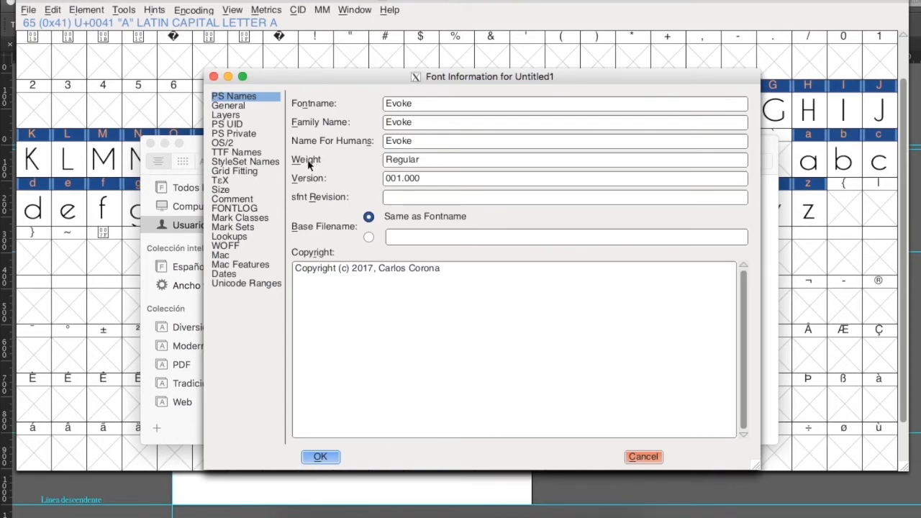
Set the weight in the font information to Light.
click(452, 164)
key(BackSpace)
key(BackSpace)
key(BackSpace)
key(BackSpace)
key(BackSpace)
key(BackSpace)
key(BackSpace)
text(Light)
Set the fontname to Evoke-Light and apply the font information.
click(440, 272)
click(432, 109)
text(-)
text(gh)
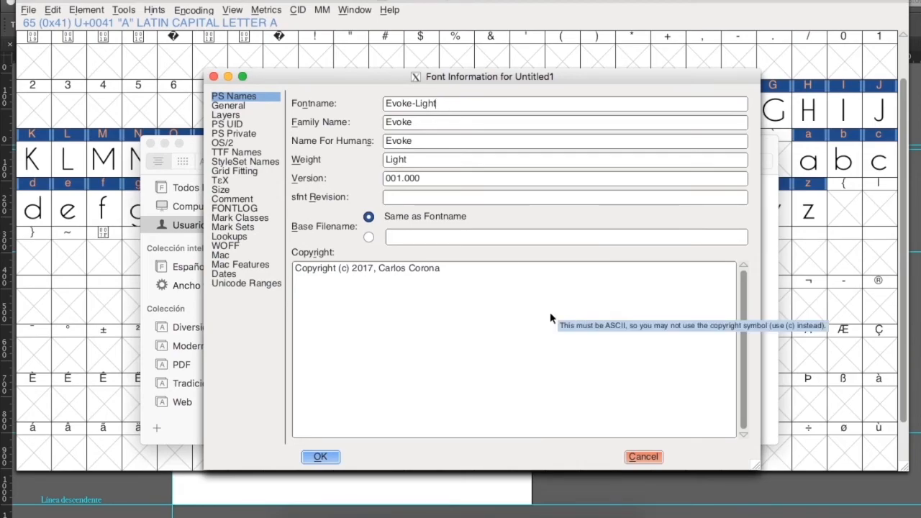
click(320, 458)
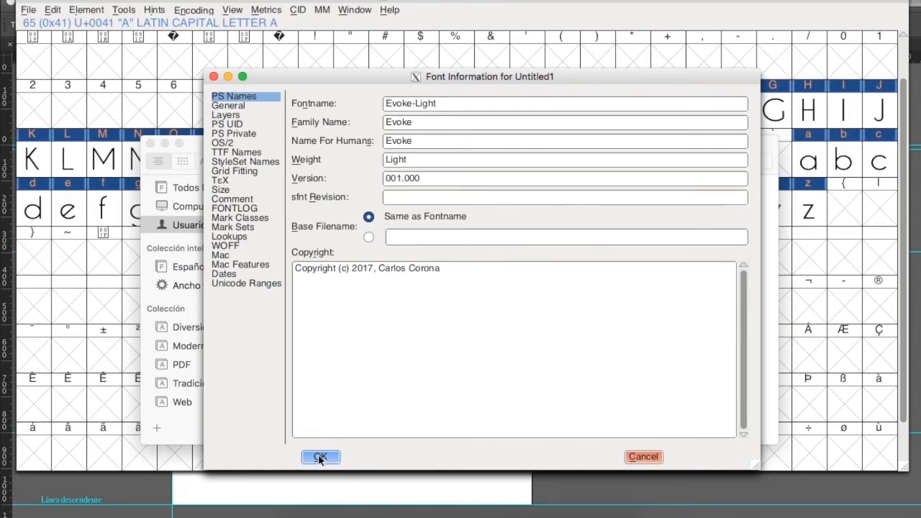
Generate the font in OpenType (CFF) format as Evoke-Light.otf in the Glifos folder.
click(31, 10)
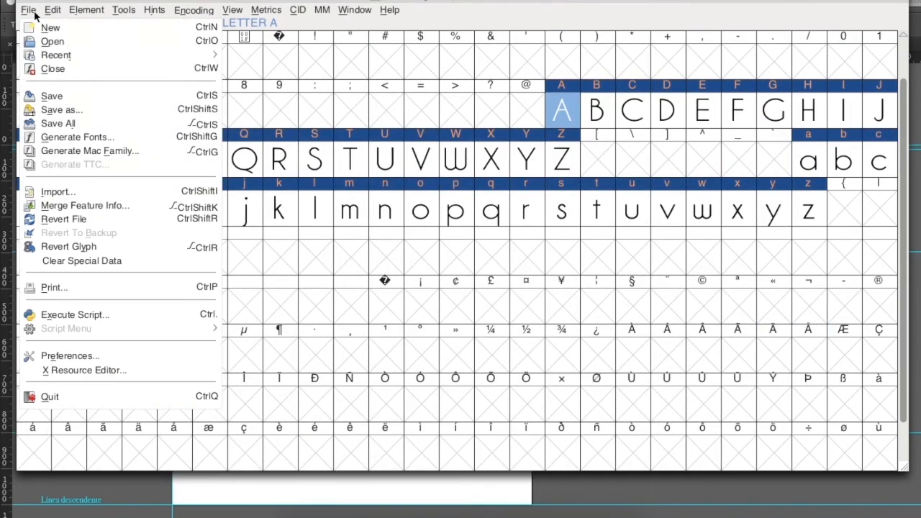
click(108, 137)
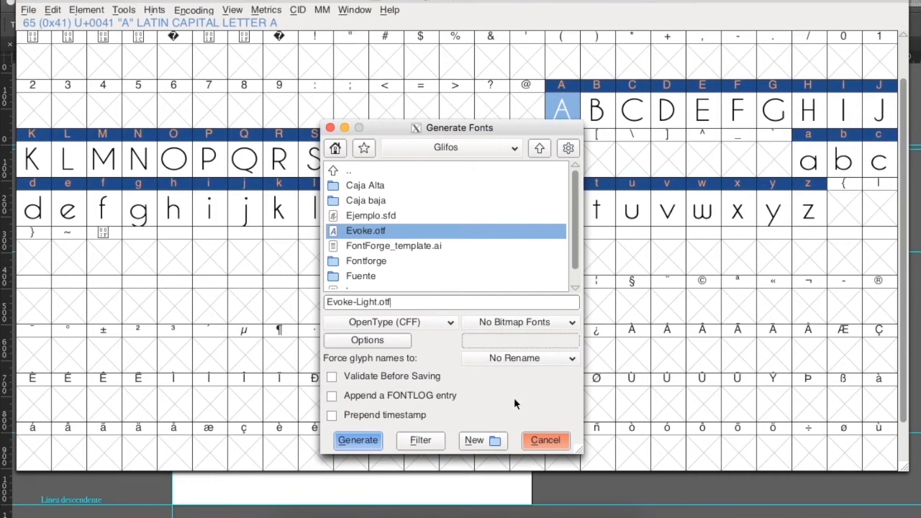
click(360, 442)
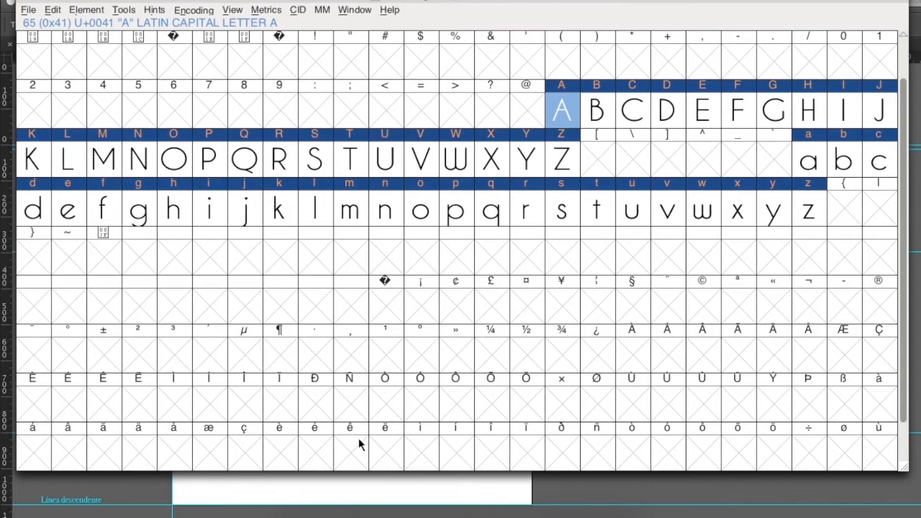
Switch to Finder, open Evoke-Light.otf in Font Book and install the Light typeface.
click(299, 511)
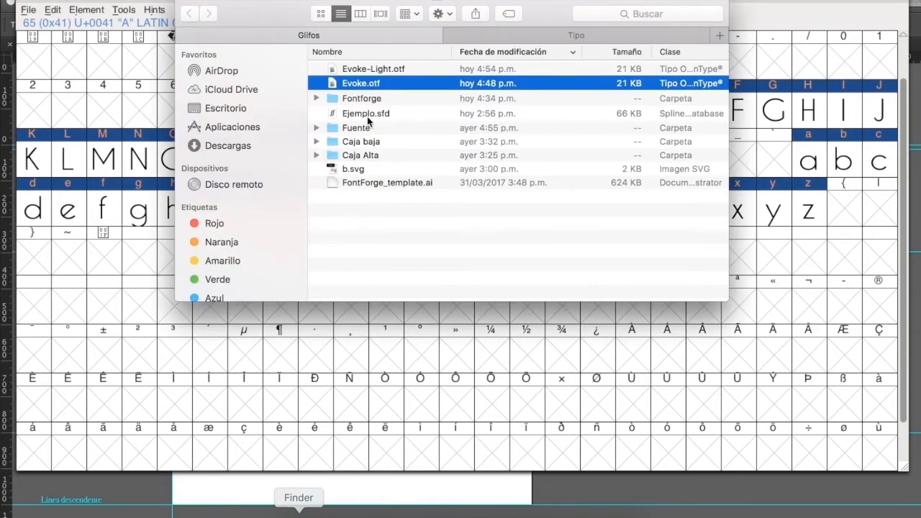
click(364, 69)
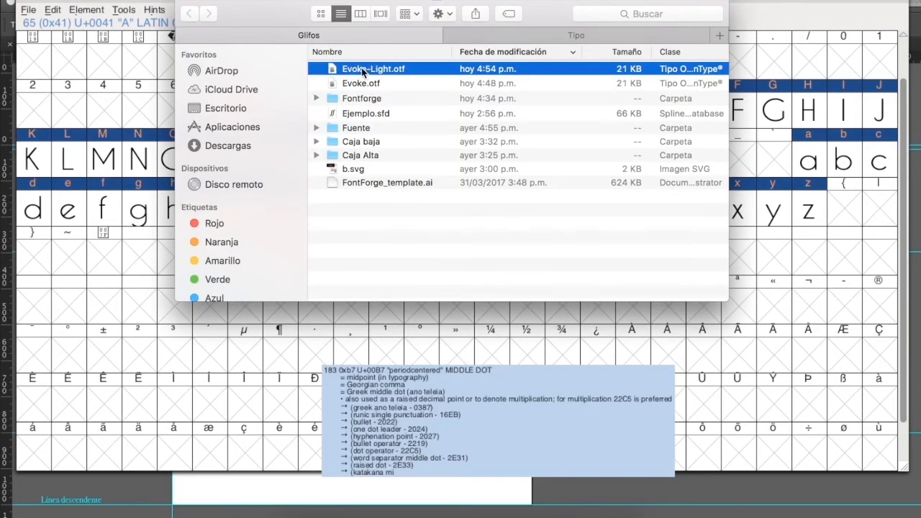
double_click(364, 68)
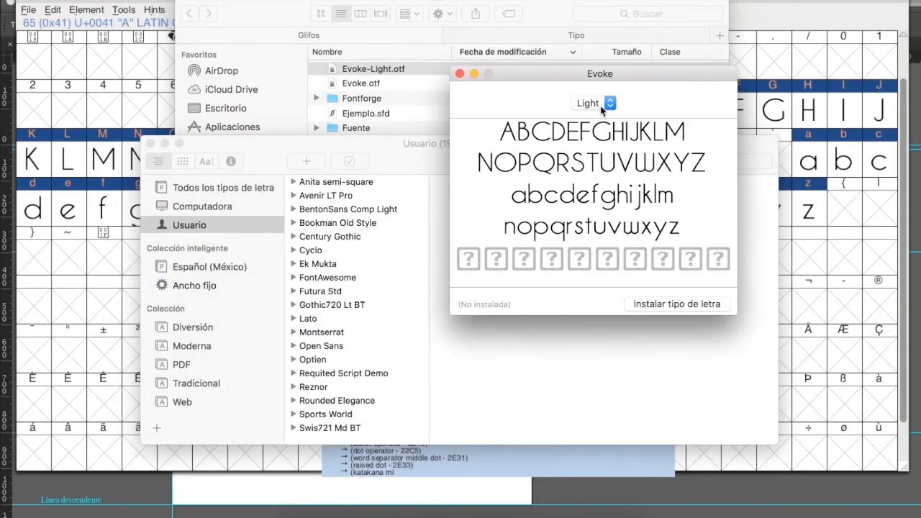
drag(544, 75, 538, 54)
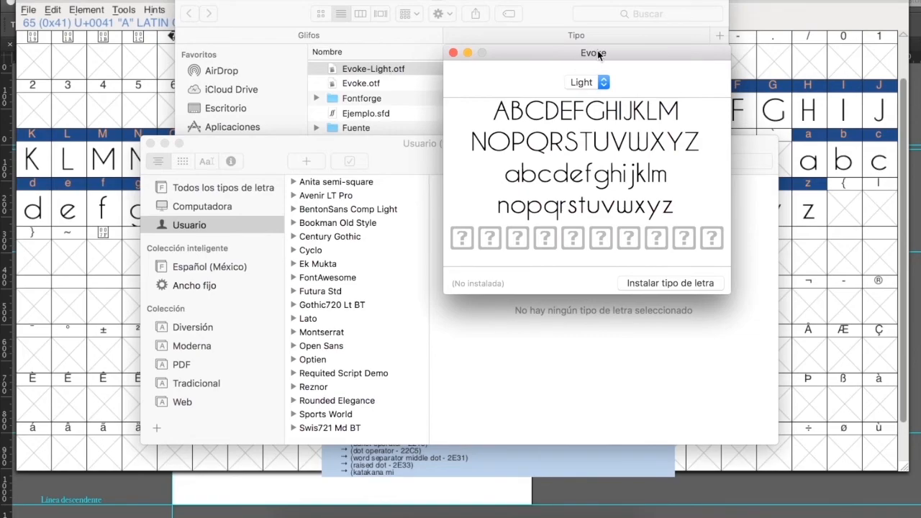
click(598, 82)
click(594, 83)
click(669, 284)
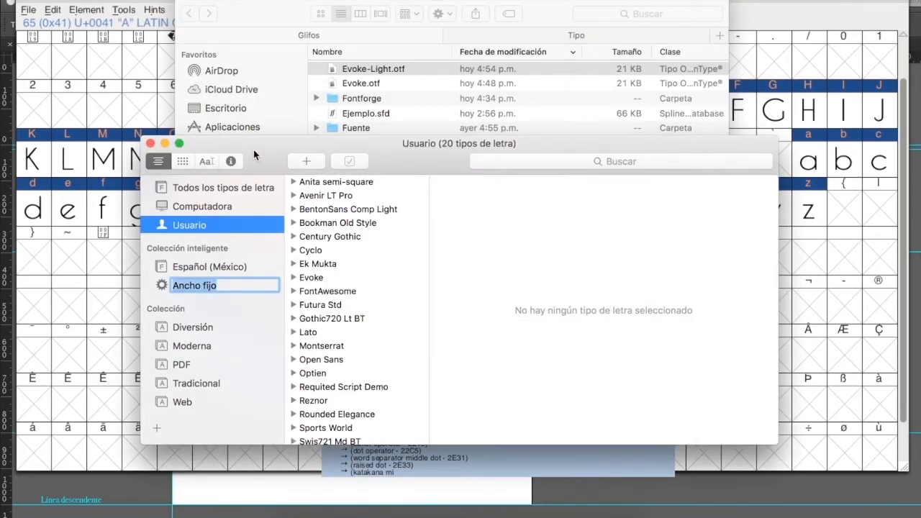
Examine the Evoke family and its styles in Font Book and close the separate preview window.
scroll(322, 243, down, 1)
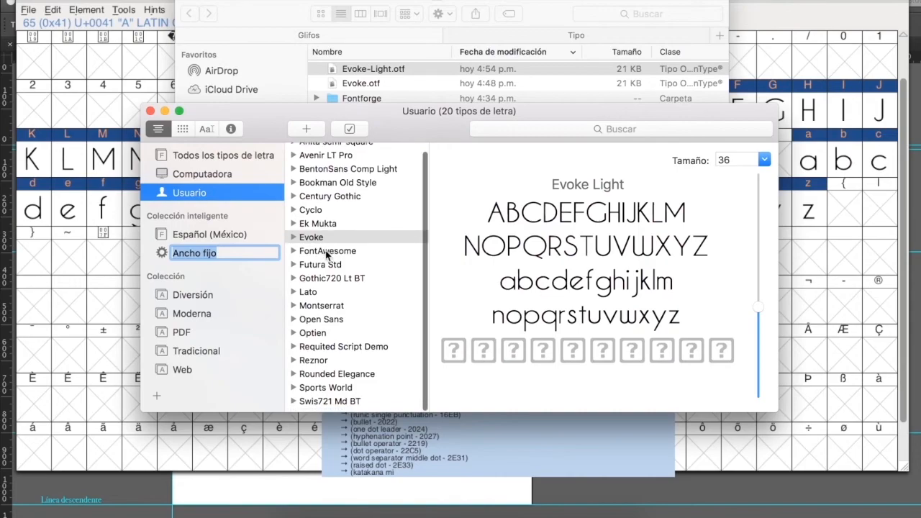
click(300, 244)
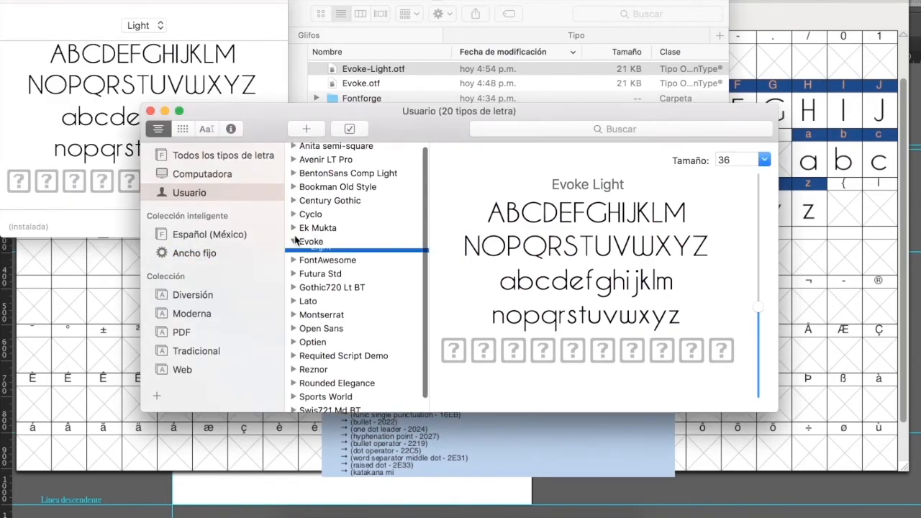
click(294, 242)
click(293, 242)
click(10, 3)
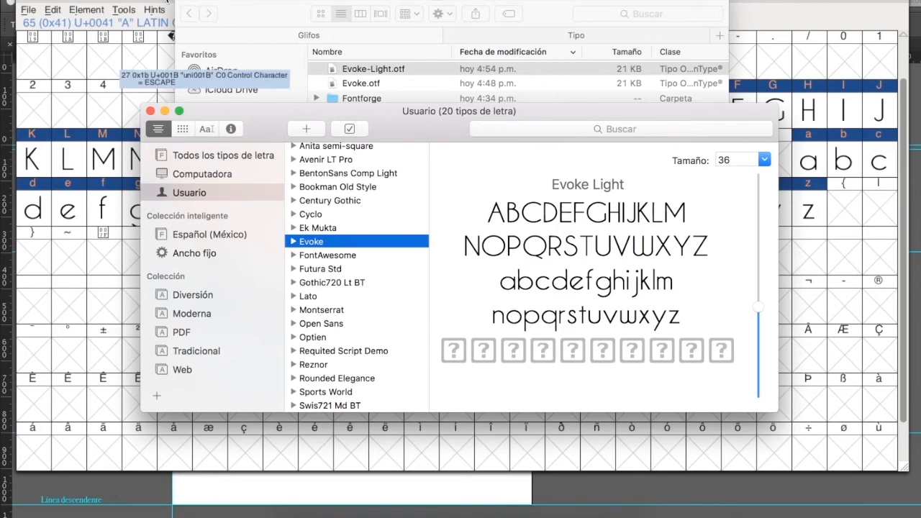
Switch back to FontForge and set the weight in the font information to Regular.
click(168, 5)
click(28, 9)
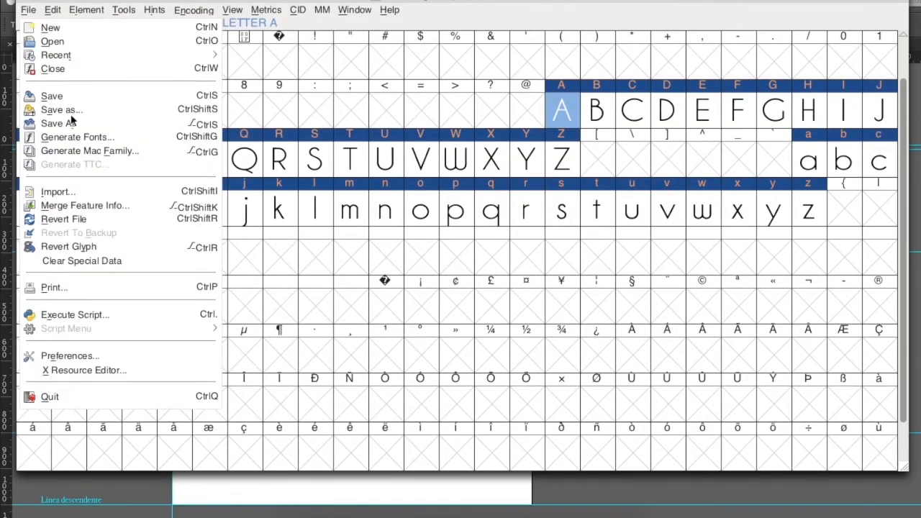
click(83, 10)
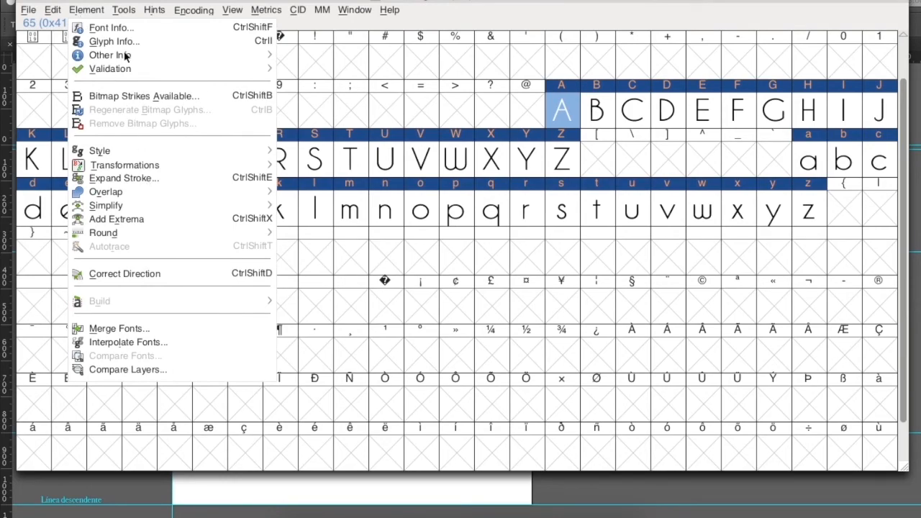
click(111, 29)
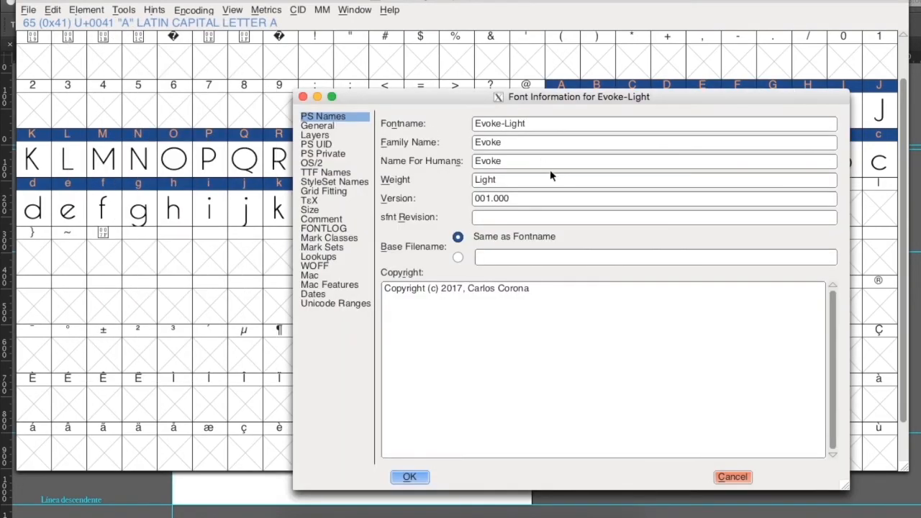
double_click(507, 183)
text(Regu)
Try to apply the fontname "Evoke Regular" in the font information.
click(532, 123)
key(BackSpace)
key(BackSpace)
key(BackSpace)
text(Regular)
key(BackSpace)
click(411, 478)
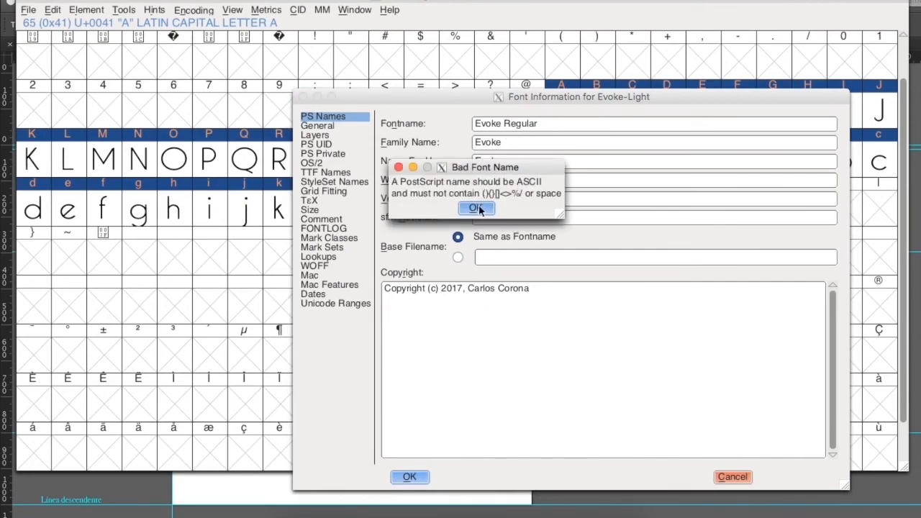
click(477, 208)
Try Evoke_Regular as the fontname and change it to Evoke-Regular.
click(506, 126)
key(BackSpace)
text(_)
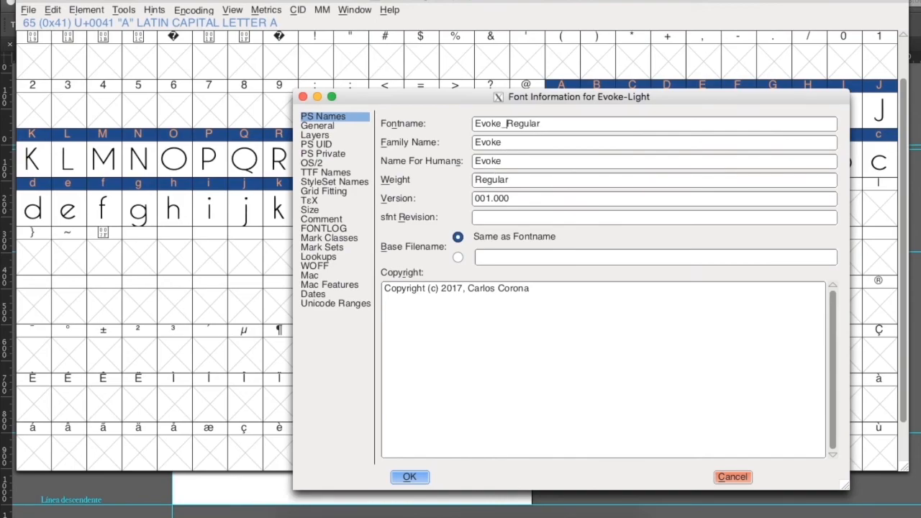
click(410, 477)
click(492, 207)
key(BackSpace)
text(-)
click(407, 478)
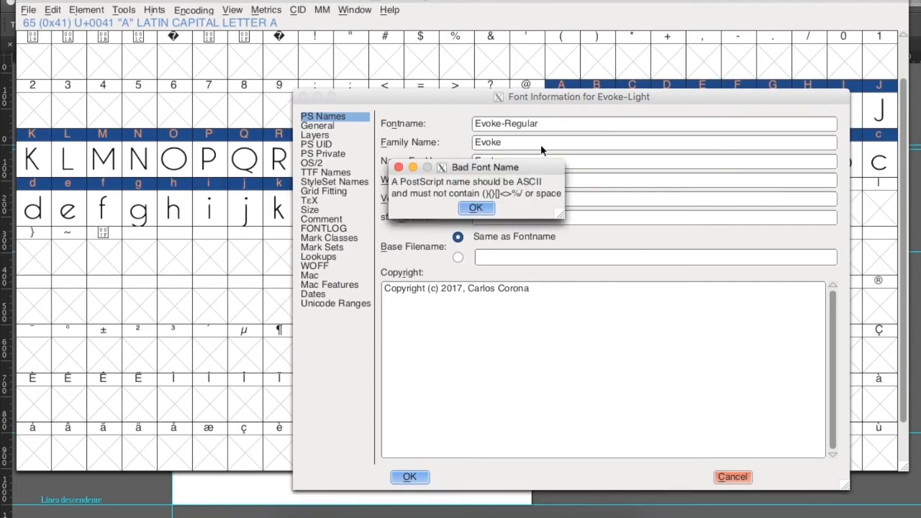
click(483, 211)
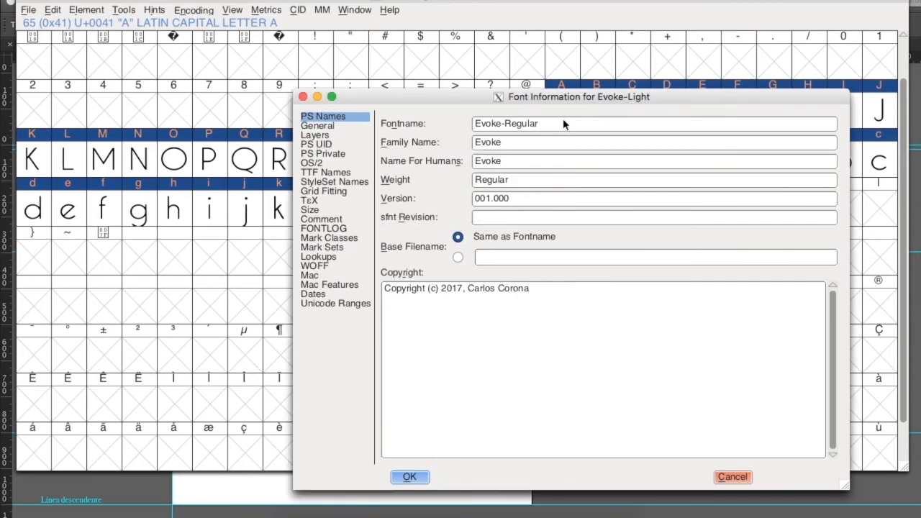
Try the suffixes Bold and Light in the fontname, restore it to Evoke-Regular and apply the font information.
key(BackSpace)
key(BackSpace)
key(BackSpace)
key(BackSpace)
key(BackSpace)
key(BackSpace)
key(BackSpace)
text(Bold)
key(BackSpace)
key(BackSpace)
key(BackSpace)
key(BackSpace)
text(Ligh)
text(ul)
click(408, 478)
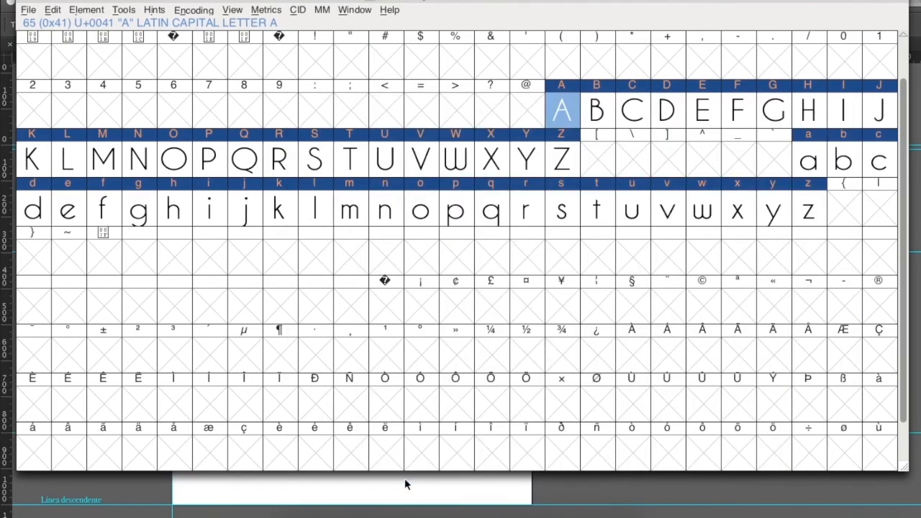
Generate the font in OpenType (CFF) format as Evoke-Regular.otf in the Glifos folder.
click(27, 9)
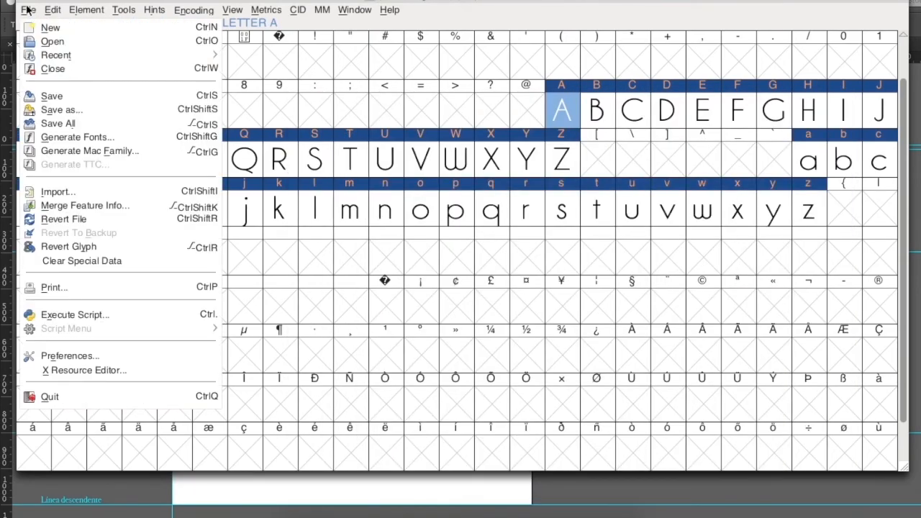
click(103, 139)
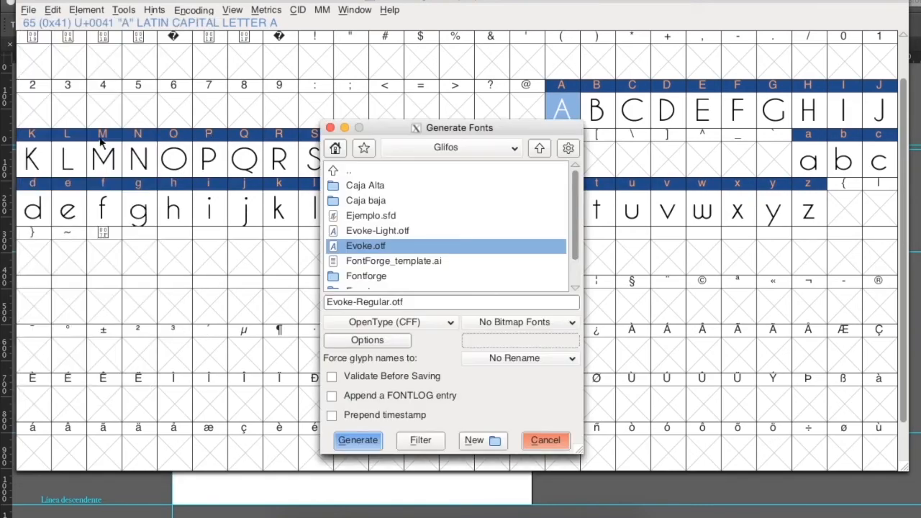
click(359, 440)
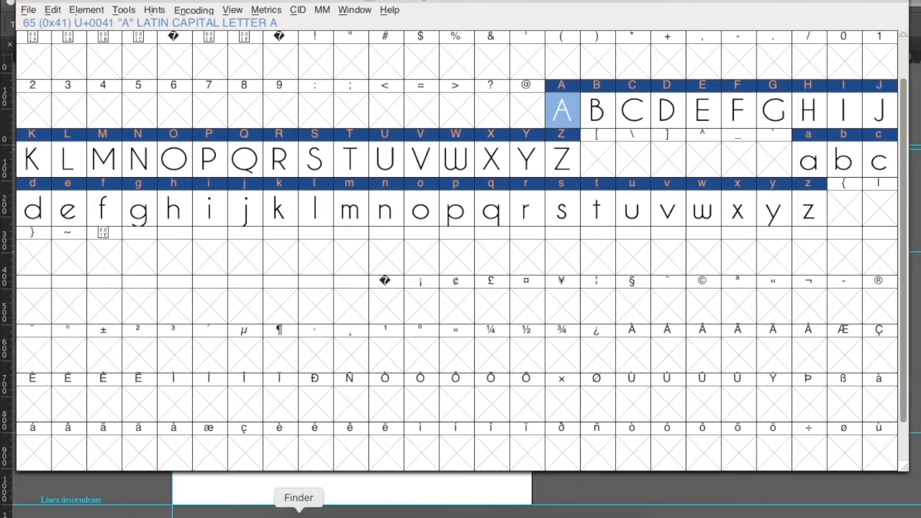
Switch to Finder, open Evoke-Regular.otf in Font Book and install the Regular typeface.
click(299, 515)
click(384, 69)
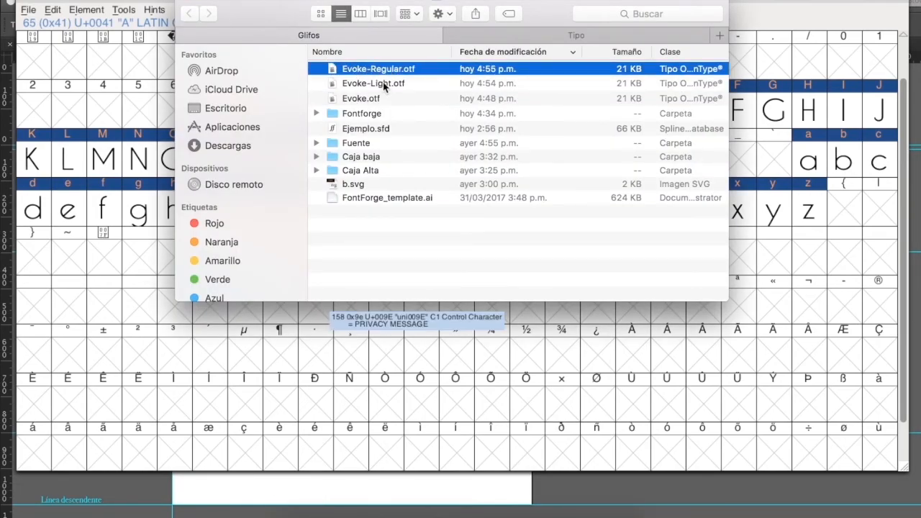
double_click(358, 69)
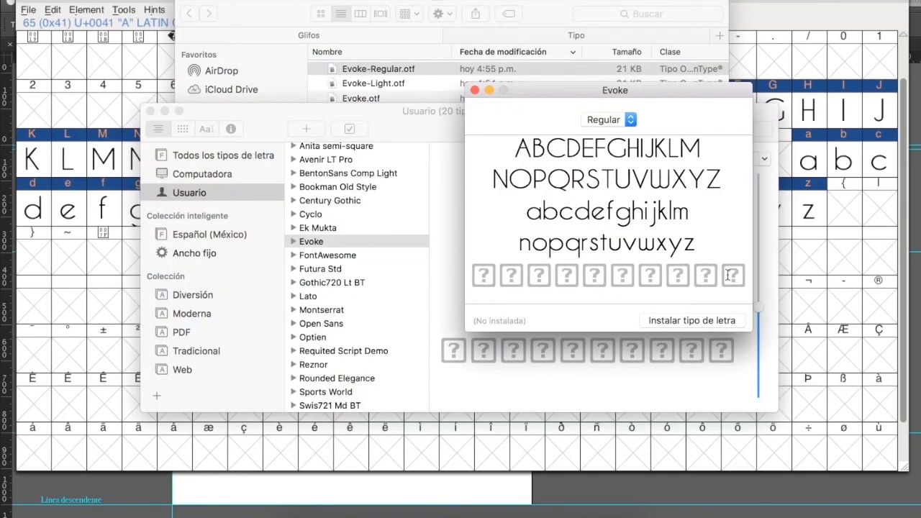
click(629, 121)
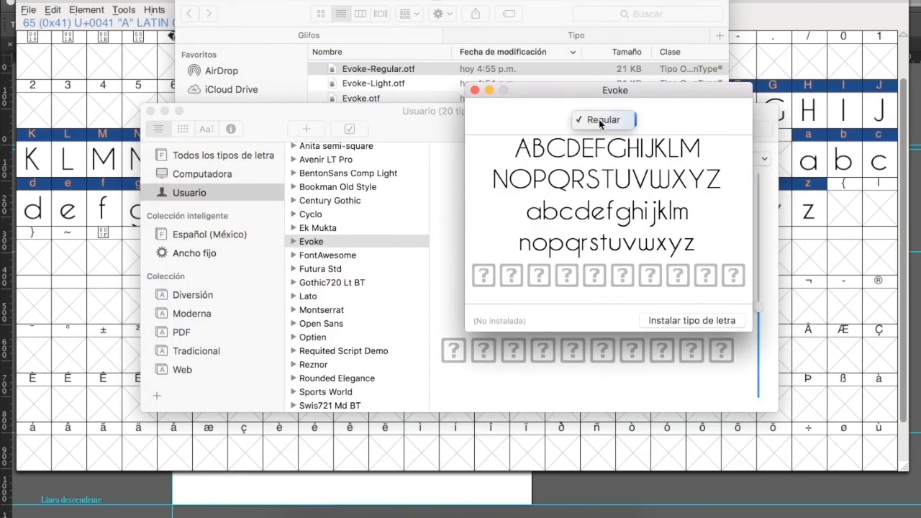
click(599, 119)
click(680, 320)
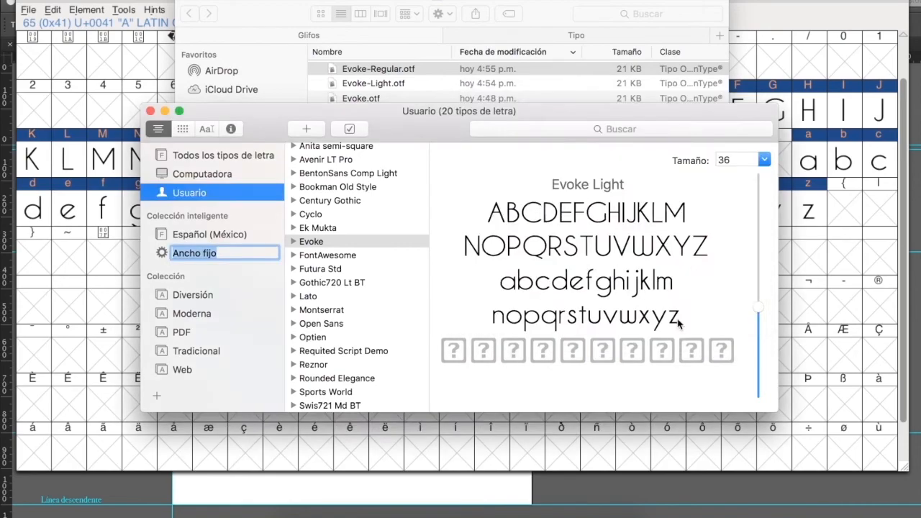
Expand the Evoke family in Font Book and preview its Light and Regular styles.
scroll(312, 239, down, 1)
scroll(312, 242, up, 1)
click(294, 243)
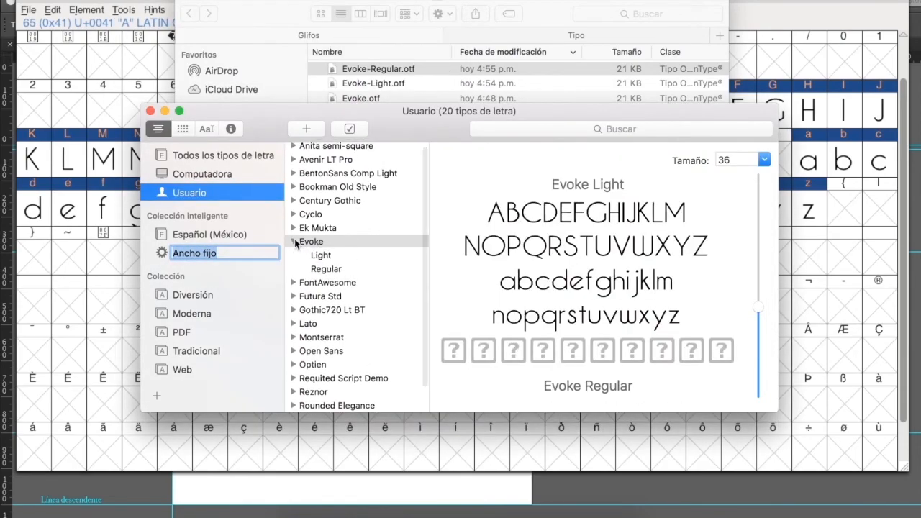
click(321, 248)
click(321, 258)
click(331, 269)
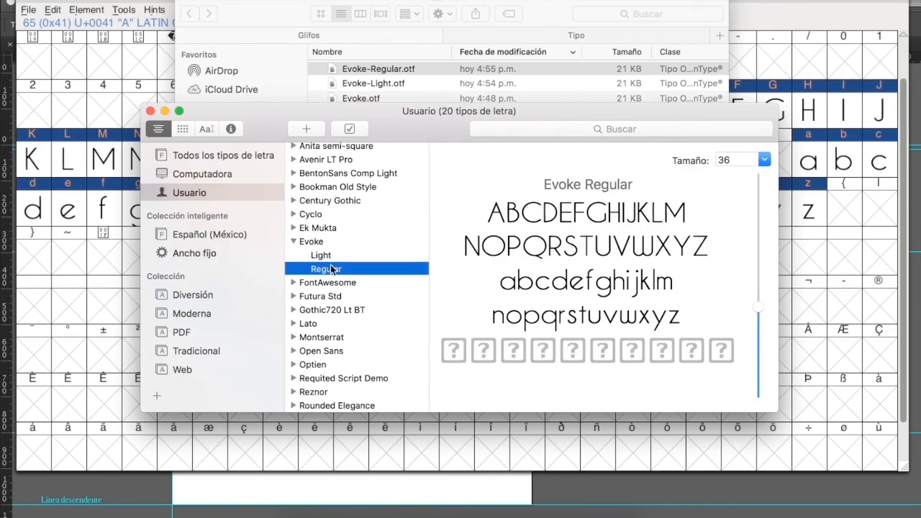
Compare with the Book and Medium styles of Futura Std, collapse both families and close the Font Book window.
scroll(301, 238, down, 2)
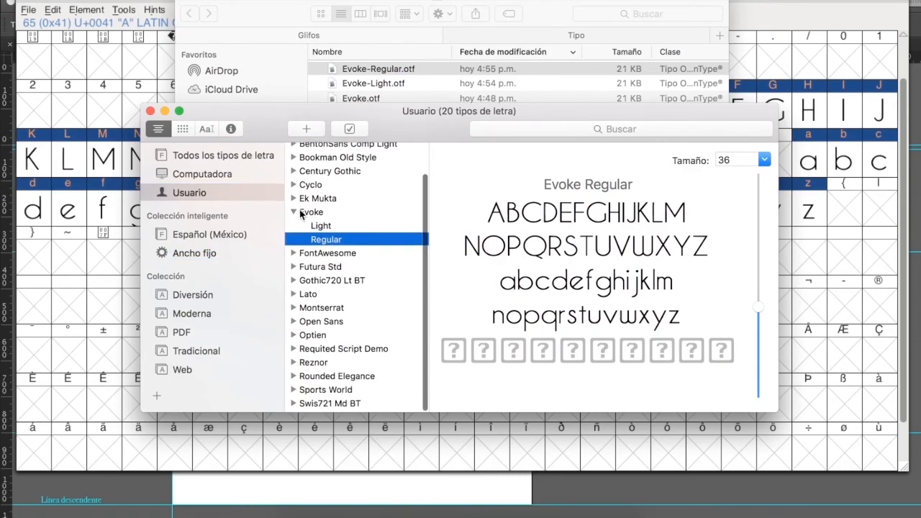
click(293, 269)
scroll(303, 269, down, 2)
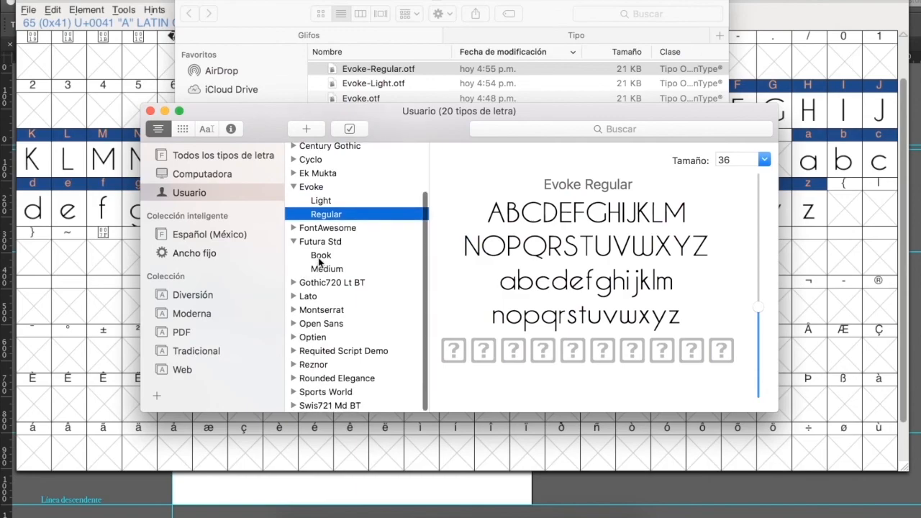
click(321, 258)
click(323, 269)
click(324, 257)
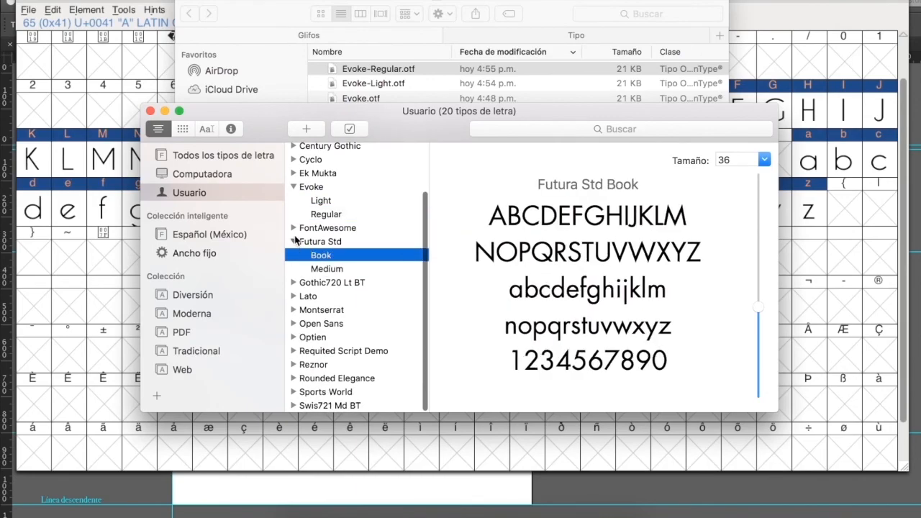
click(294, 242)
scroll(318, 218, up, 2)
click(293, 239)
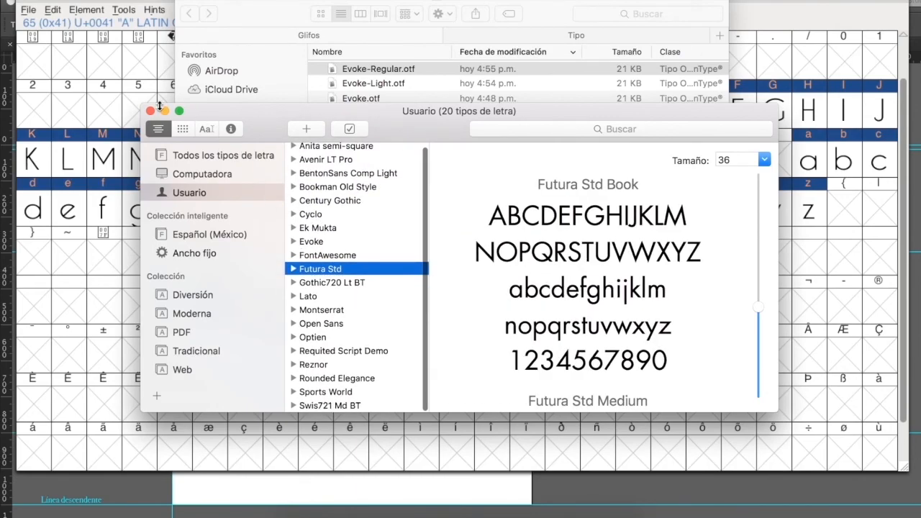
click(150, 111)
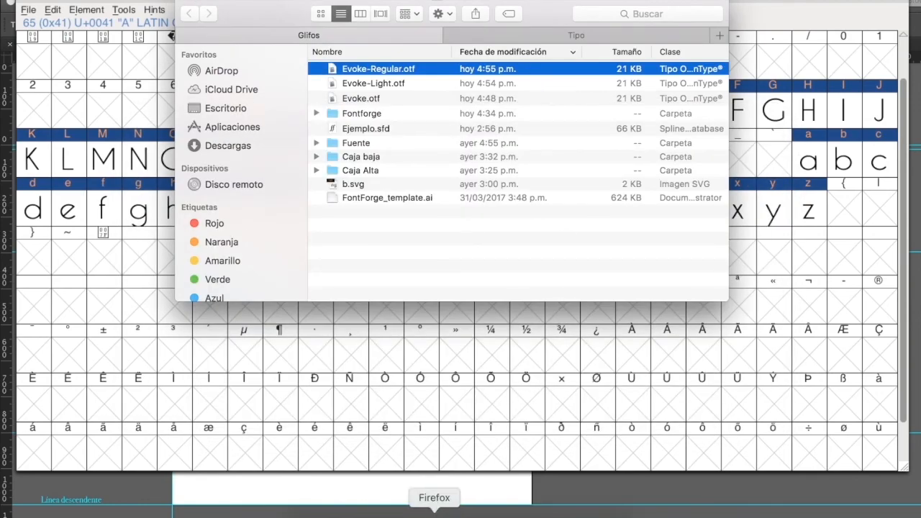
Switch to Word, write "Evoke" in the blank document and set its font size to 22.
click(413, 511)
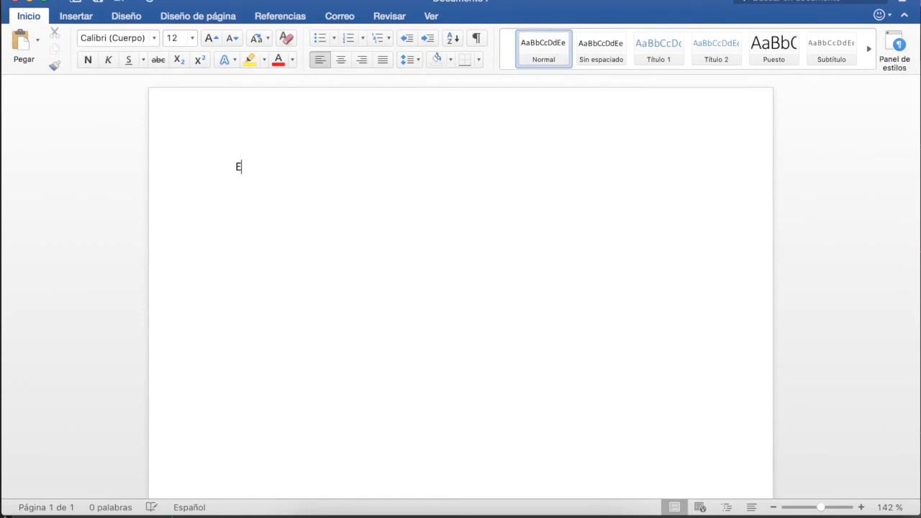
text(ke)
click(222, 164)
click(192, 39)
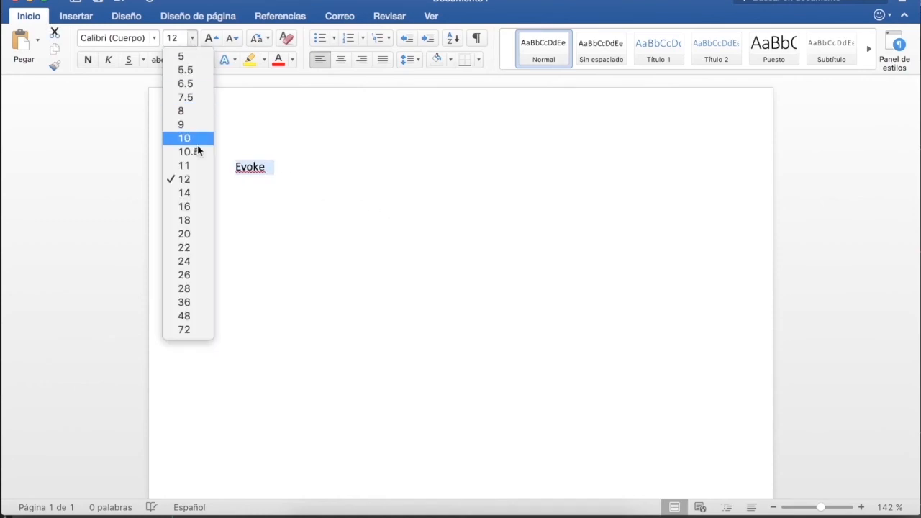
click(193, 247)
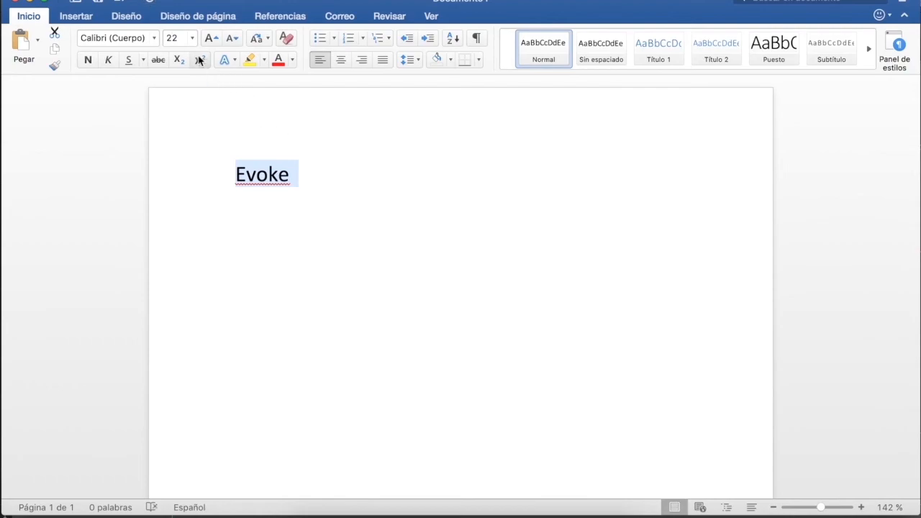
Apply the Evoke font to the word and retype its final letter to test it.
click(155, 39)
click(133, 112)
click(137, 38)
text(Ev)
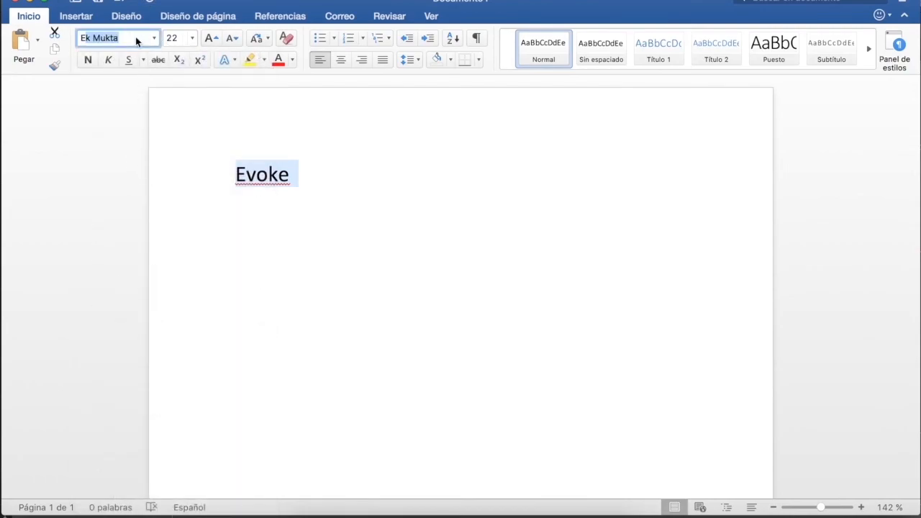
key(Return)
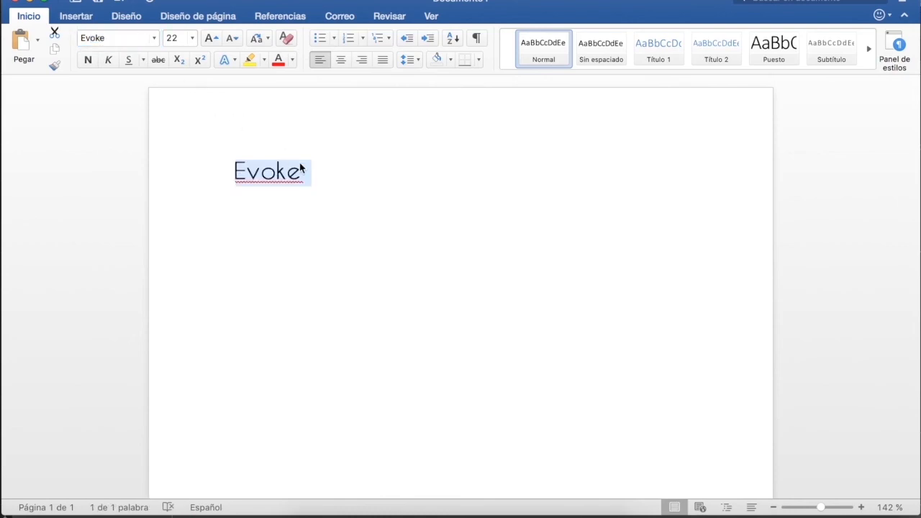
click(325, 178)
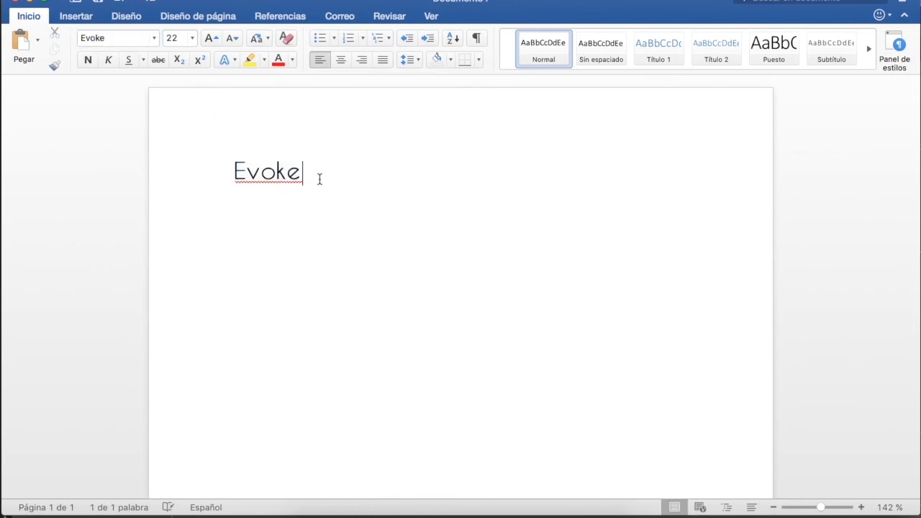
key(BackSpace)
text(e)
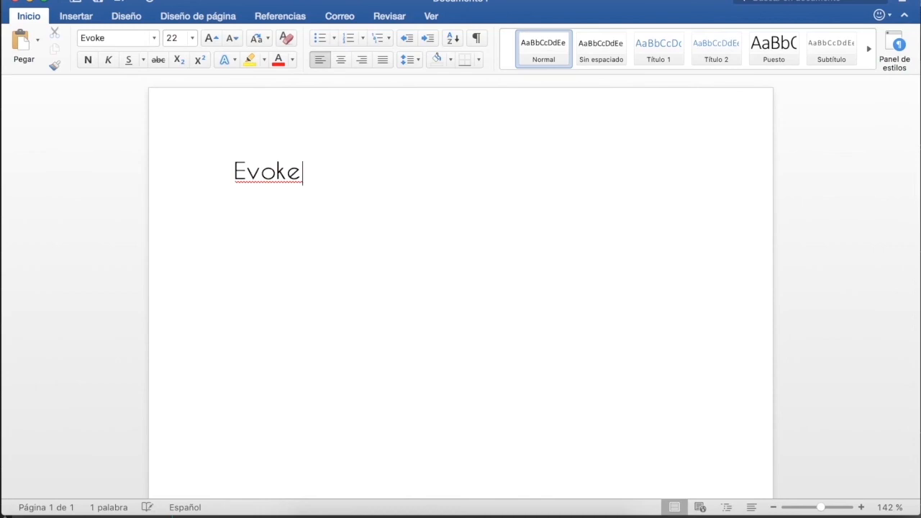
Replace the word "Evoke" with "FontForge" in the document.
drag(345, 187, 183, 155)
click(293, 192)
key(BackSpace)
key(BackSpace)
key(BackSpace)
key(BackSpace)
key(BackSpace)
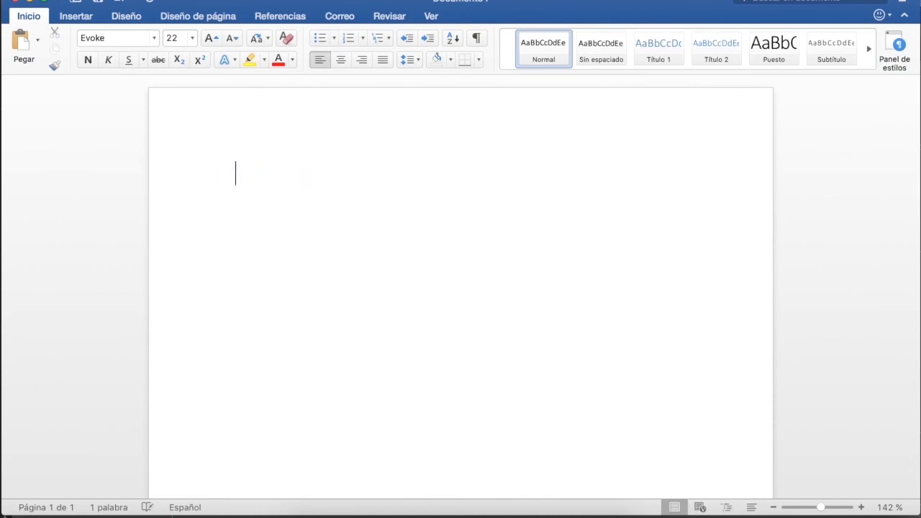
text(Font)
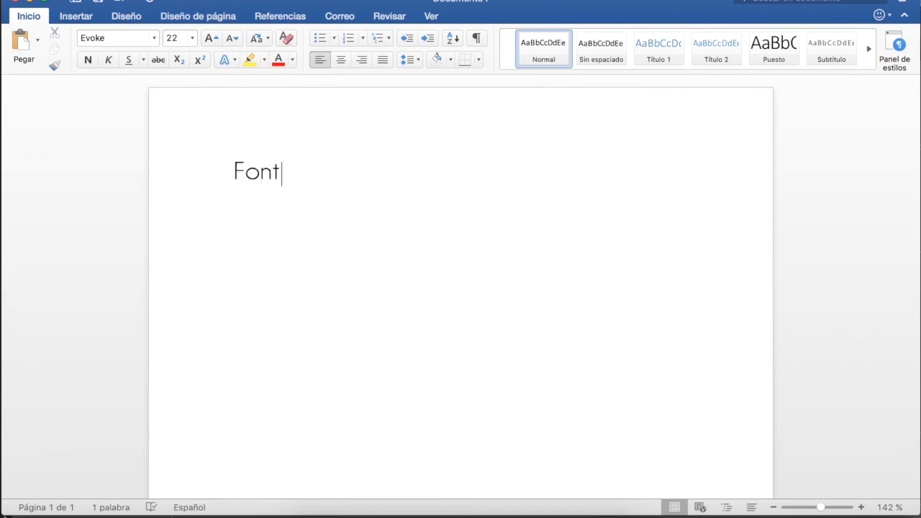
text(Forge)
Format the whole word "FontForge" as bold, italic and underlined.
key(super+a)
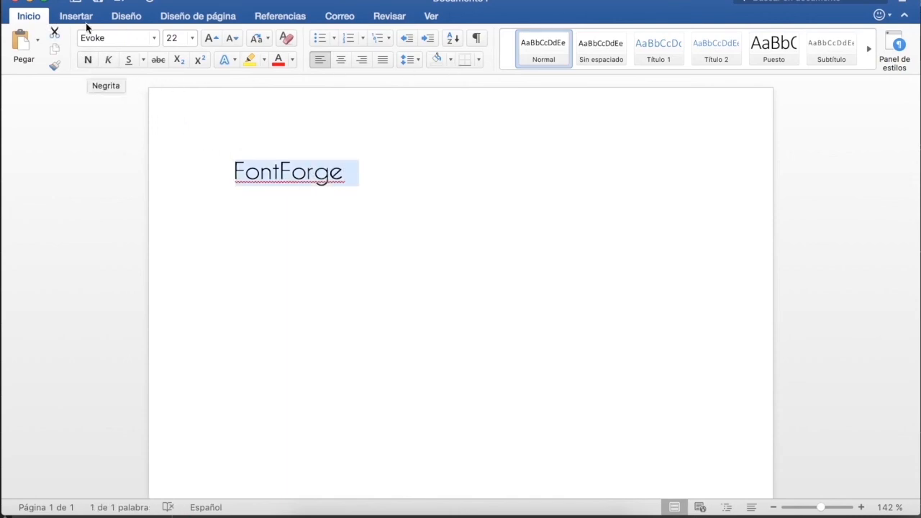
click(88, 61)
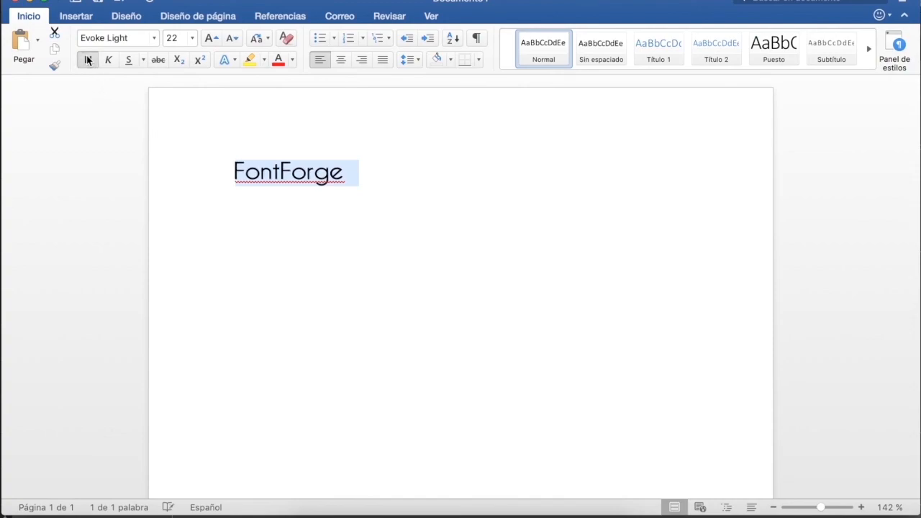
click(110, 62)
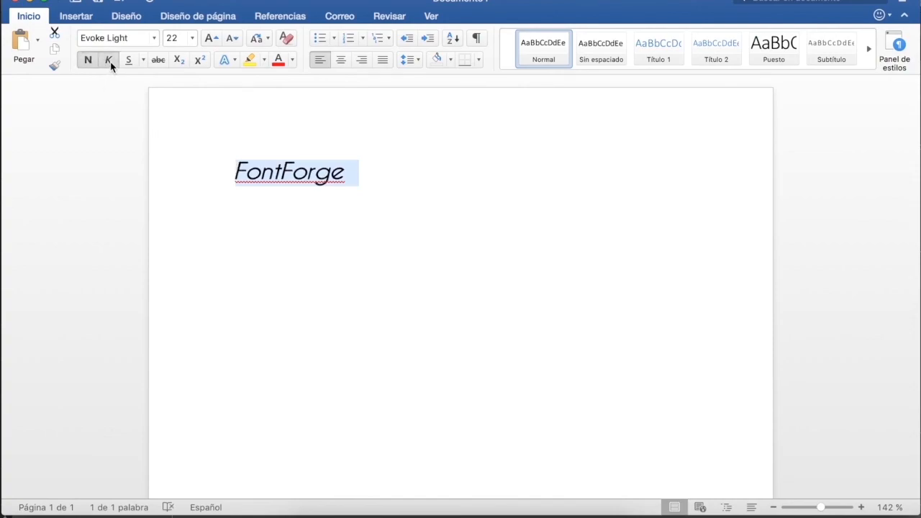
click(134, 63)
click(344, 252)
click(183, 166)
click(332, 221)
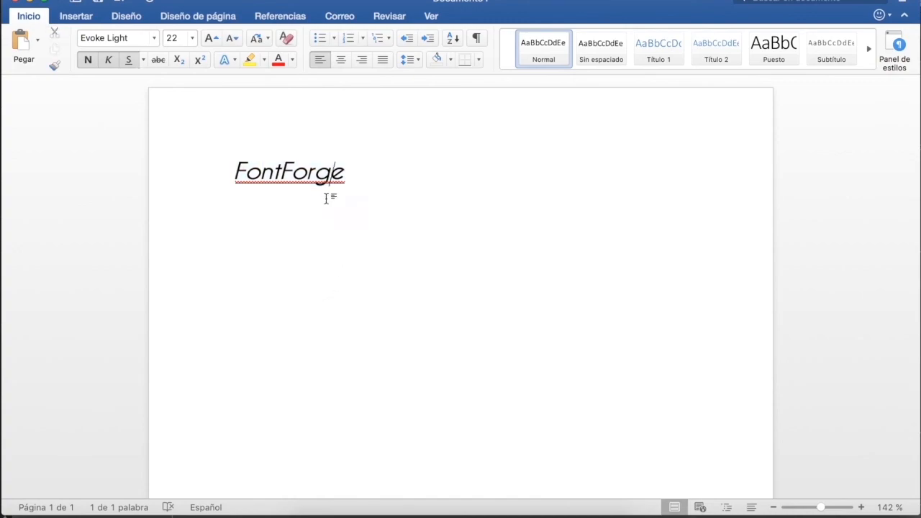
Highlight the word "FontForge" in yellow and colour its text red.
click(226, 161)
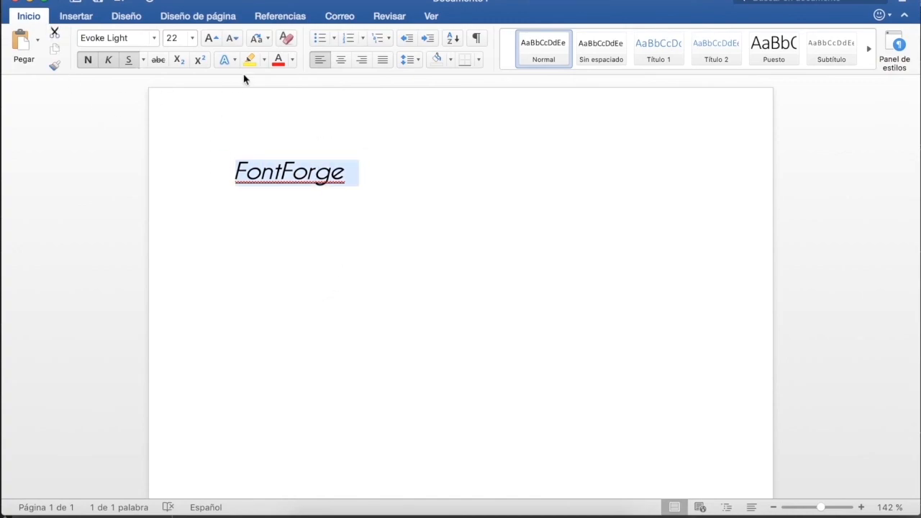
click(250, 61)
click(366, 170)
drag(366, 170, 231, 170)
click(279, 62)
click(372, 185)
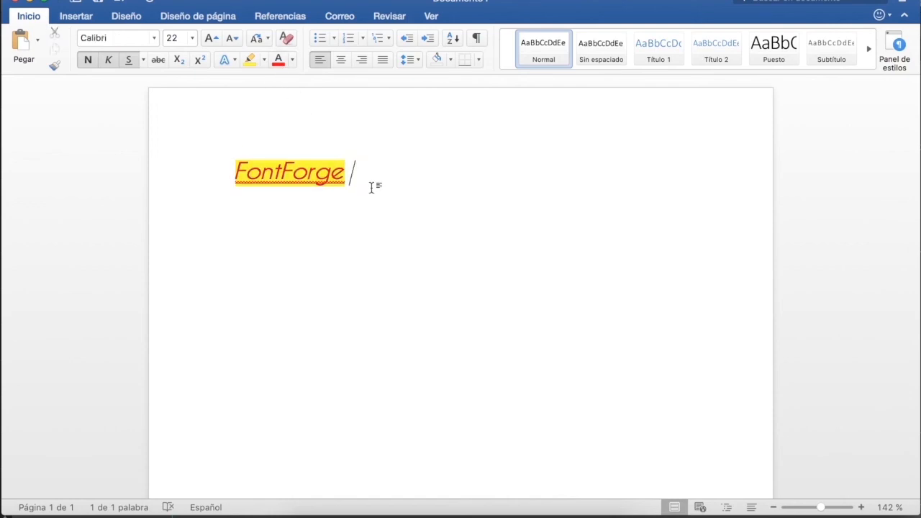
Set the font size of "FontForge" to 36 and close the document without saving it.
click(192, 38)
click(182, 305)
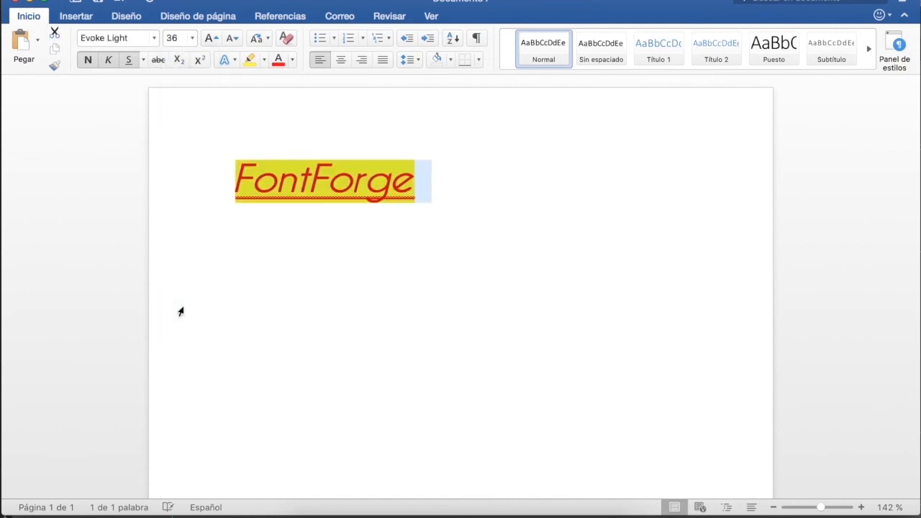
click(388, 272)
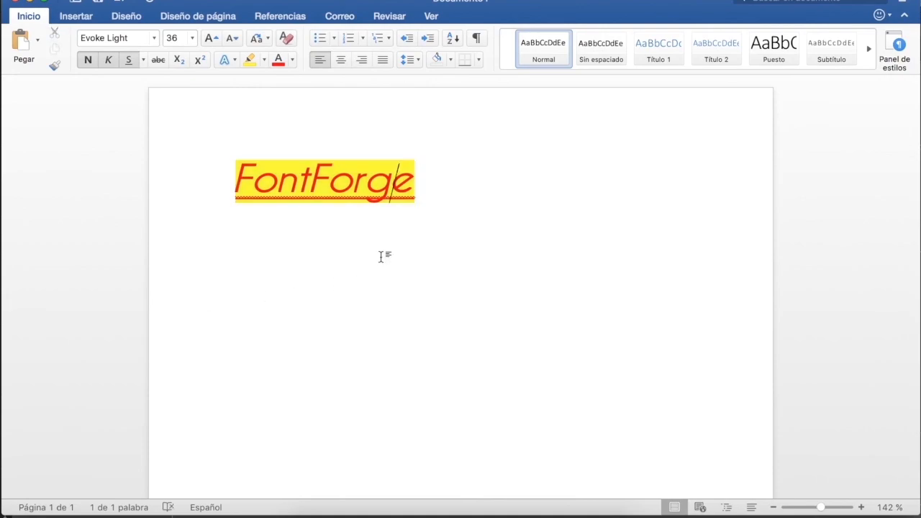
click(14, 2)
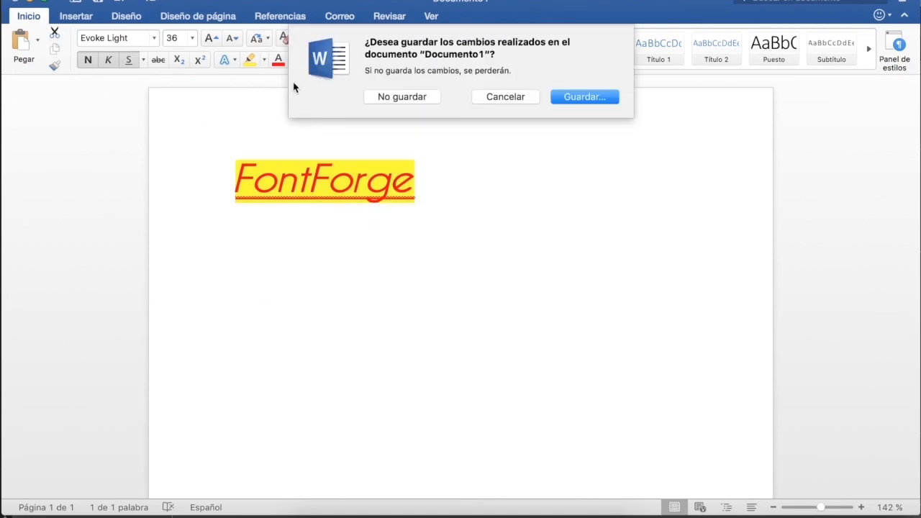
click(400, 100)
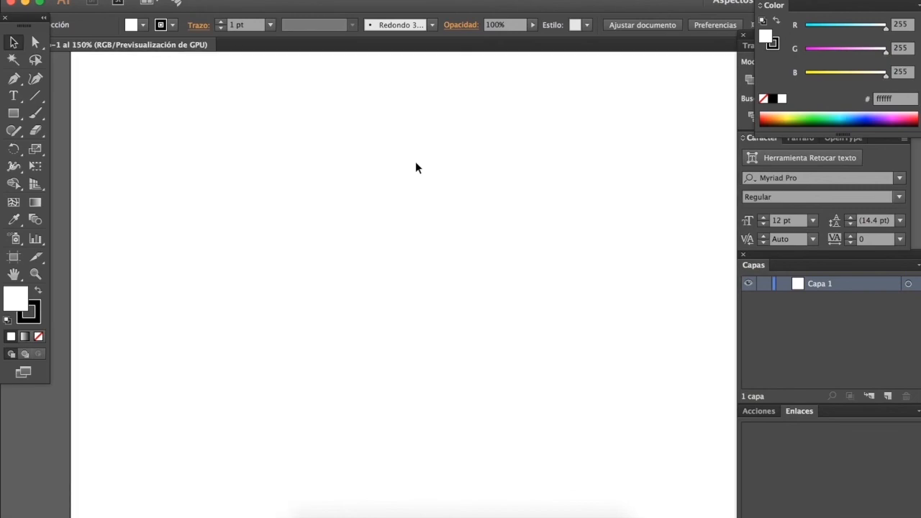
In Illustrator, add the point text "Fontforge" near the middle of the artboard.
click(13, 95)
click(376, 296)
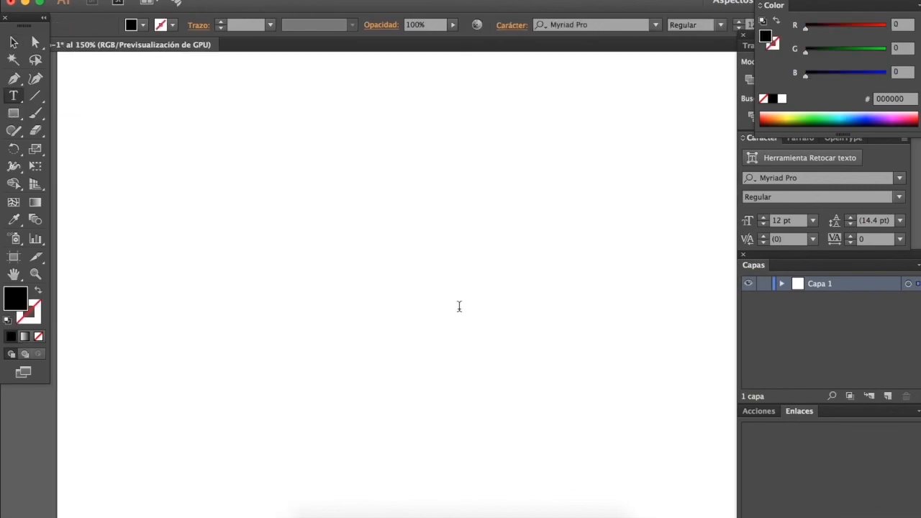
text(Fontforge)
key(Escape)
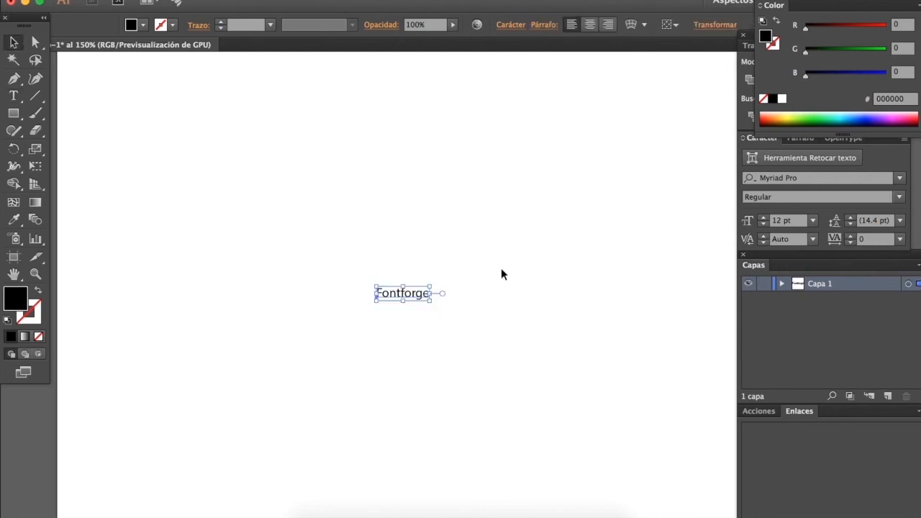
Set the text's font family to Evoke and scale it up to nearly the full visible artboard width.
click(813, 180)
text(ev)
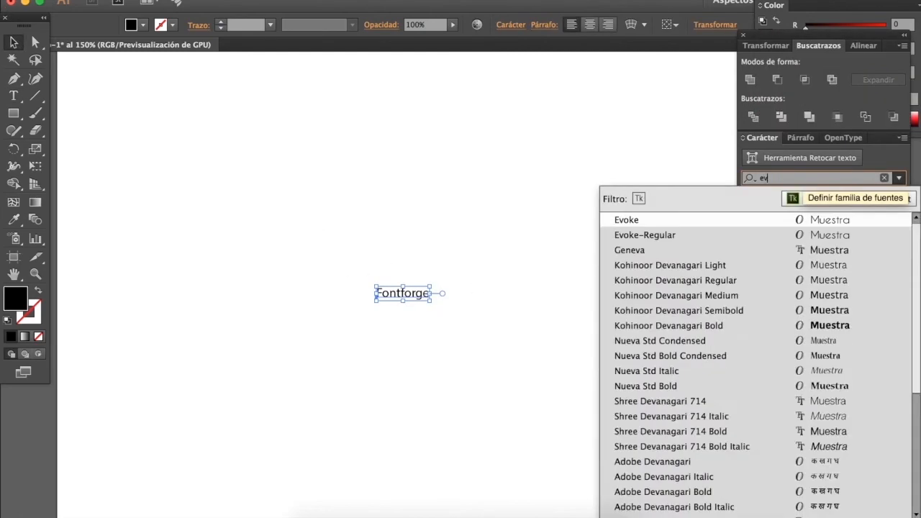
key(Return)
drag(374, 287, 107, 173)
drag(441, 300, 666, 363)
click(534, 419)
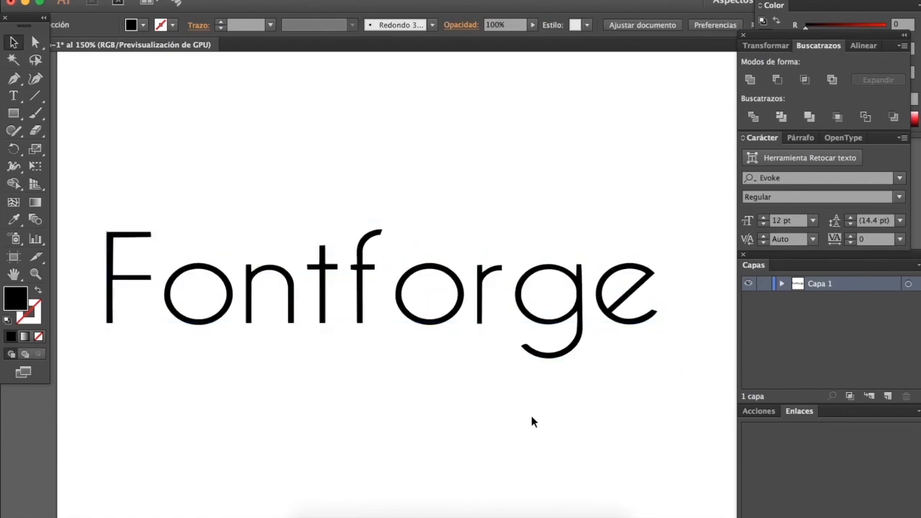
Examine the enlarged Evoke lettering on the artboard, zooming out to 100%.
scroll(532, 418, left, 1)
scroll(350, 153, left, 2)
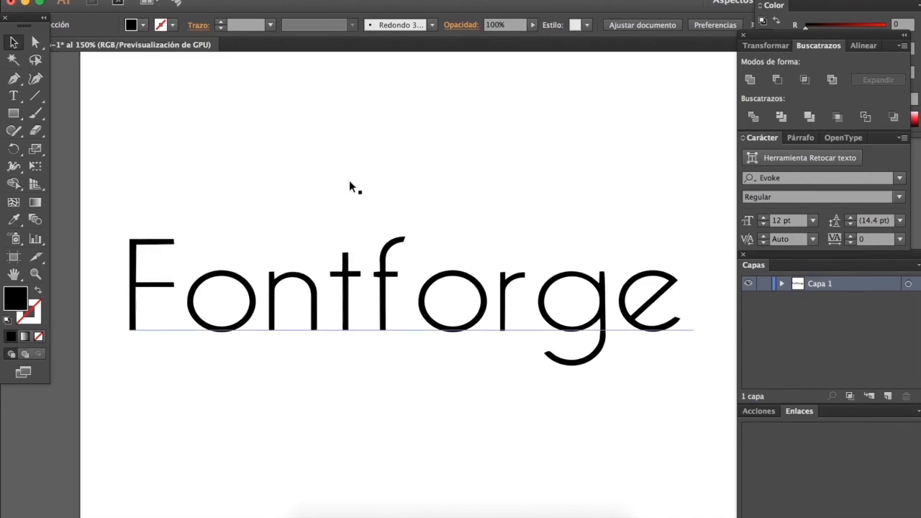
scroll(443, 288, down, 3)
scroll(425, 257, right, 2)
scroll(408, 227, up, 2)
scroll(406, 231, left, 2)
scroll(407, 231, down, 1)
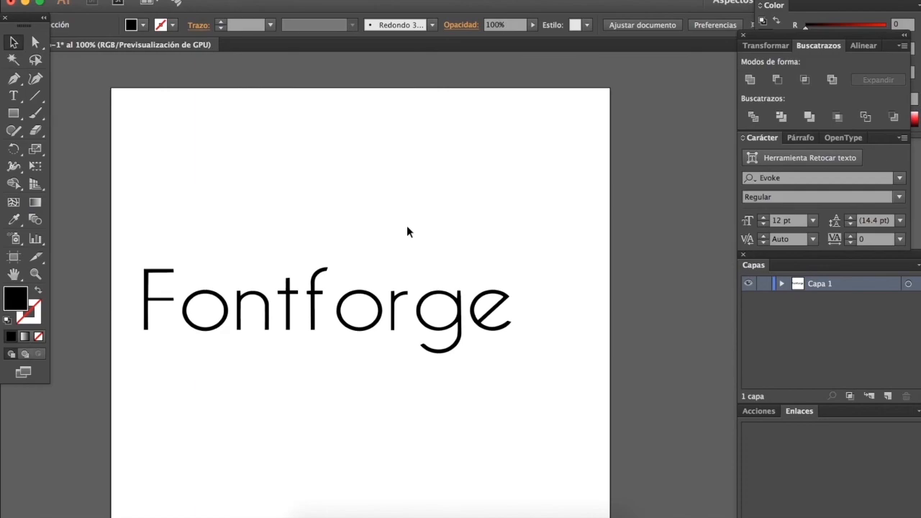